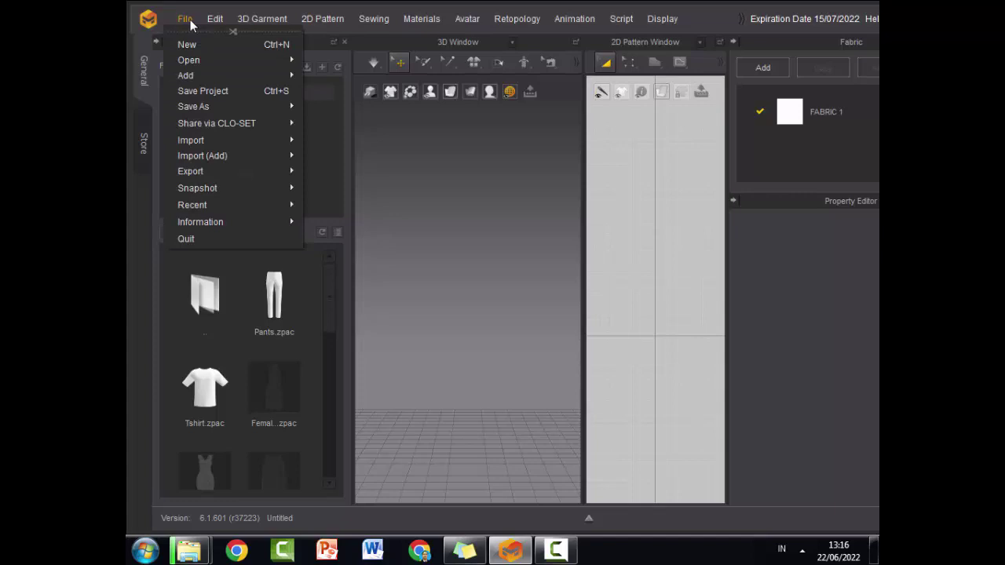
# - Add the male avatar MV2_Henry.avt from the Male_V2 avatar folder to the scene
pyautogui.moveTo(193, 75)
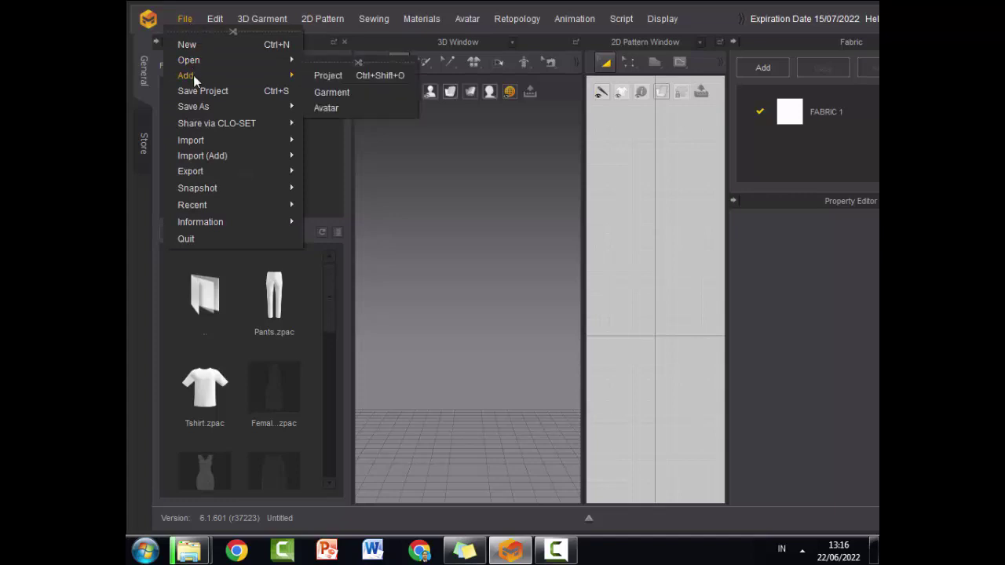
pyautogui.click(325, 108)
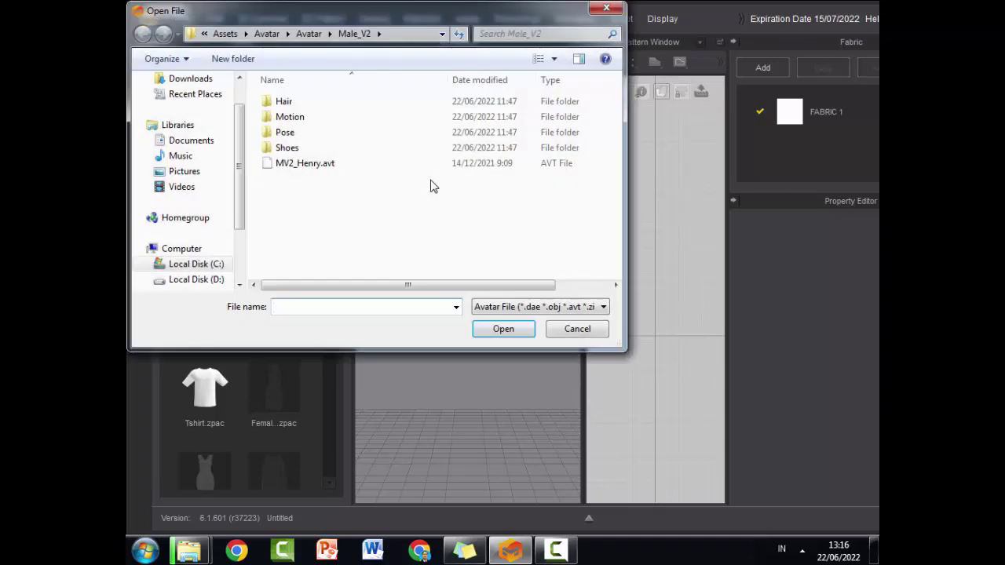
pyautogui.click(311, 38)
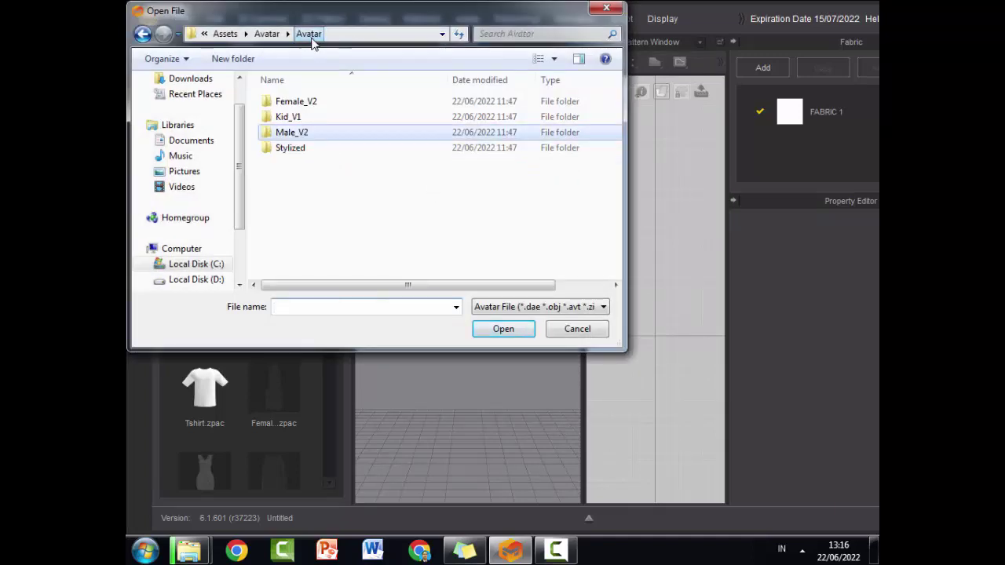
pyautogui.click(302, 108)
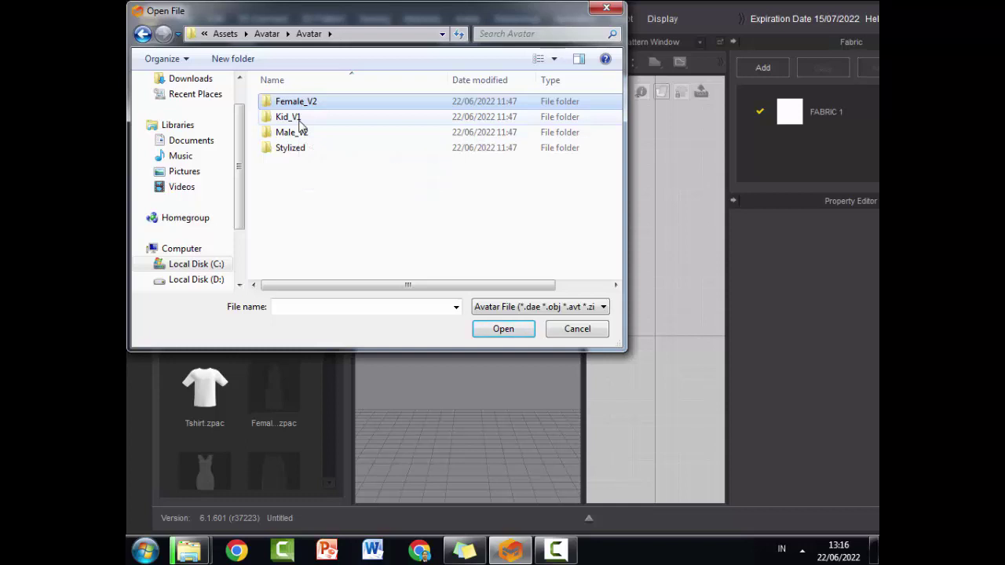
pyautogui.click(301, 123)
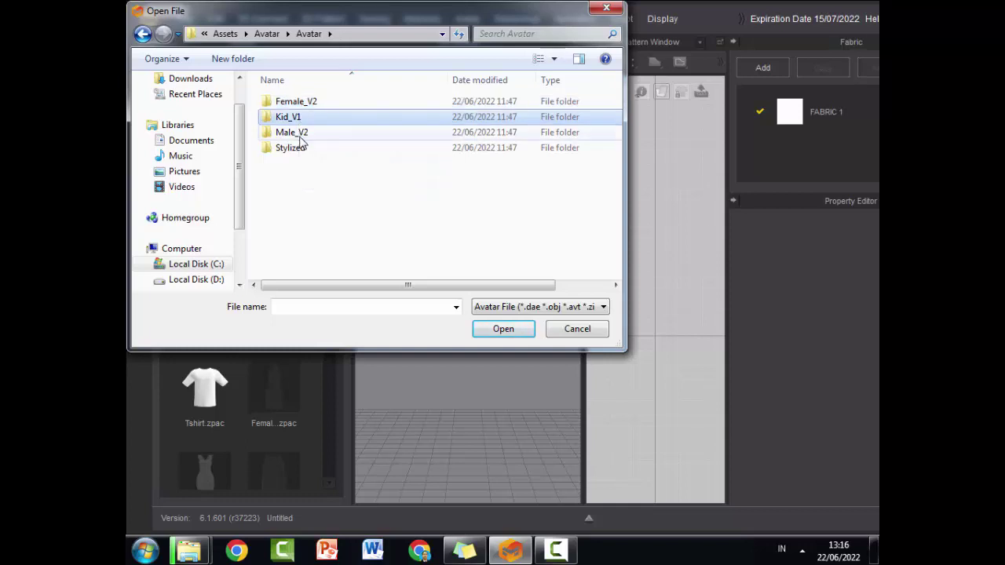
pyautogui.click(300, 135)
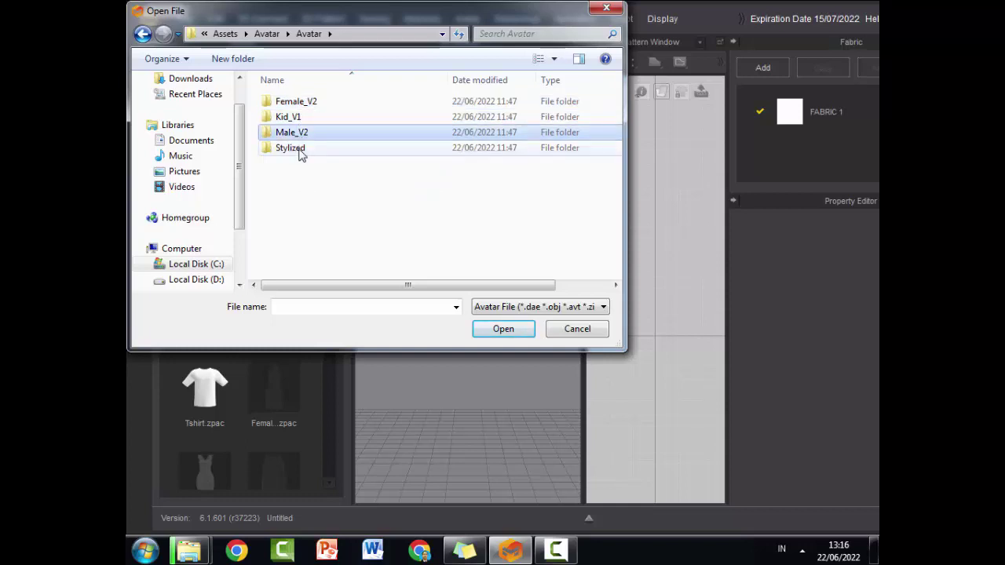
pyautogui.click(301, 150)
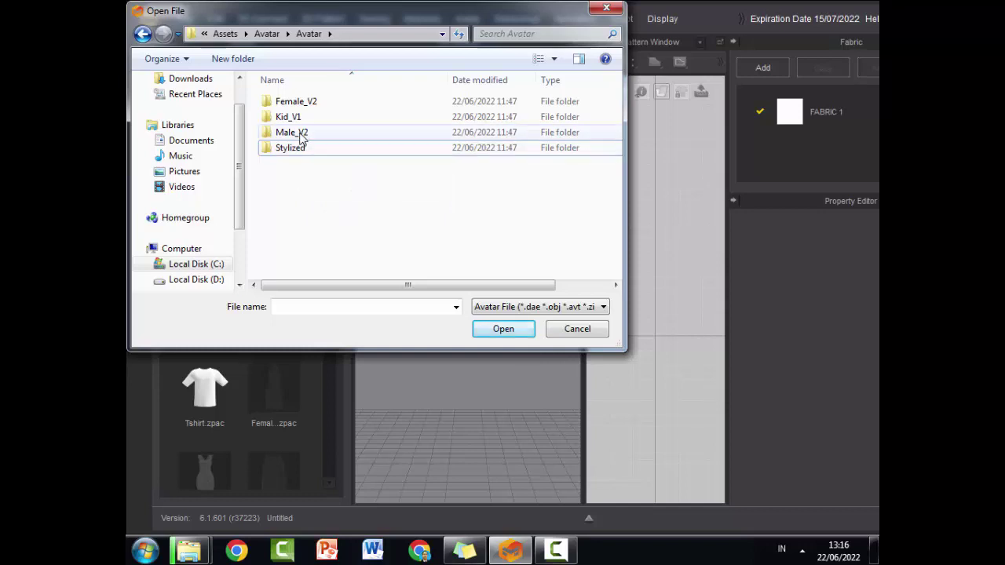
pyautogui.doubleClick(301, 135)
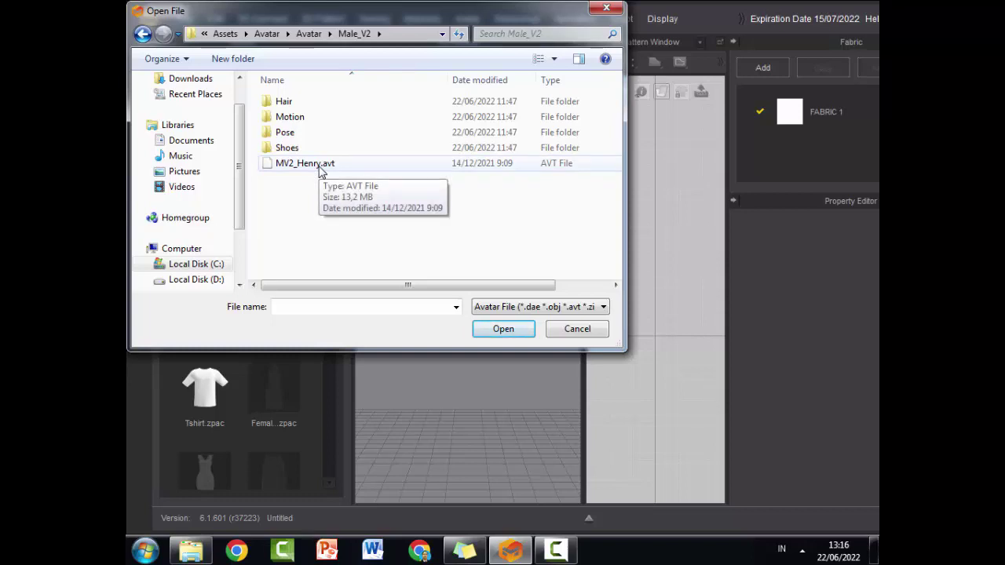
pyautogui.doubleClick(320, 166)
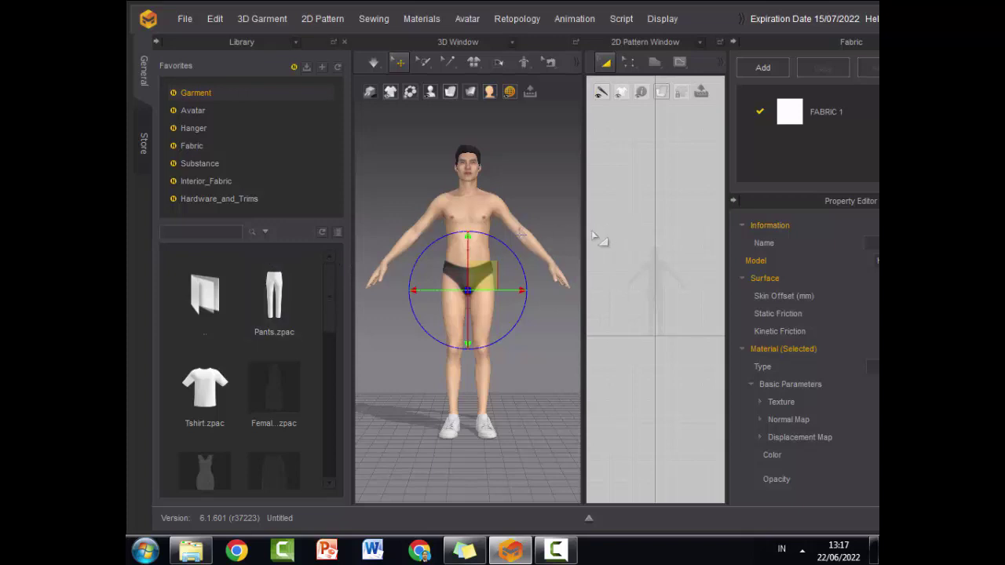
# - Enlarge the 2D Pattern Window and look at the avatar's silhouette up close
pyautogui.moveTo(582, 234); pyautogui.dragTo(338, 246)
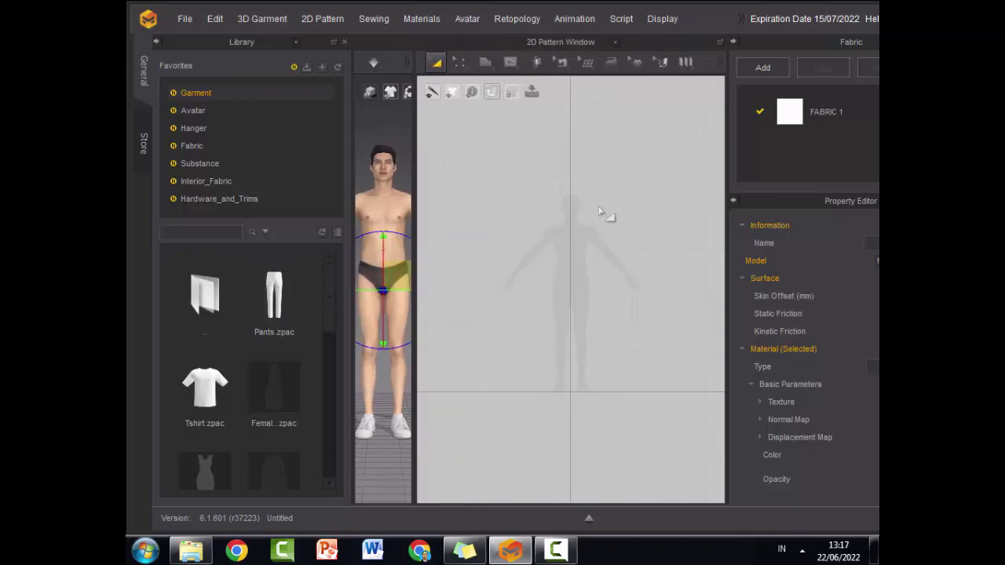
pyautogui.scroll(2, 602, 214)
pyautogui.scroll(3, 604, 214)
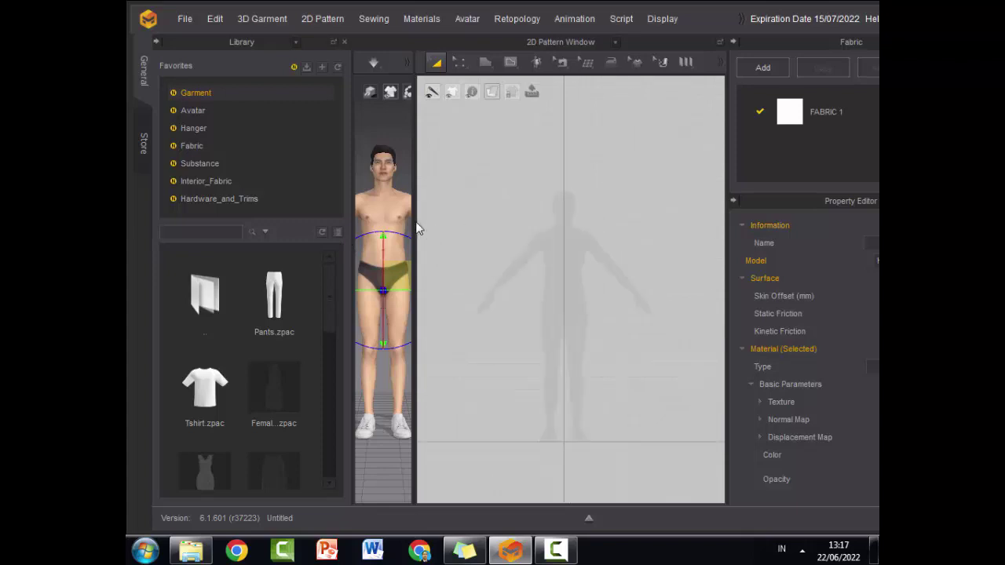
# - Enlarge the 3D Window, deselect the avatar and examine its full figure from nearer and farther away
pyautogui.moveTo(414, 222); pyautogui.dragTo(666, 218)
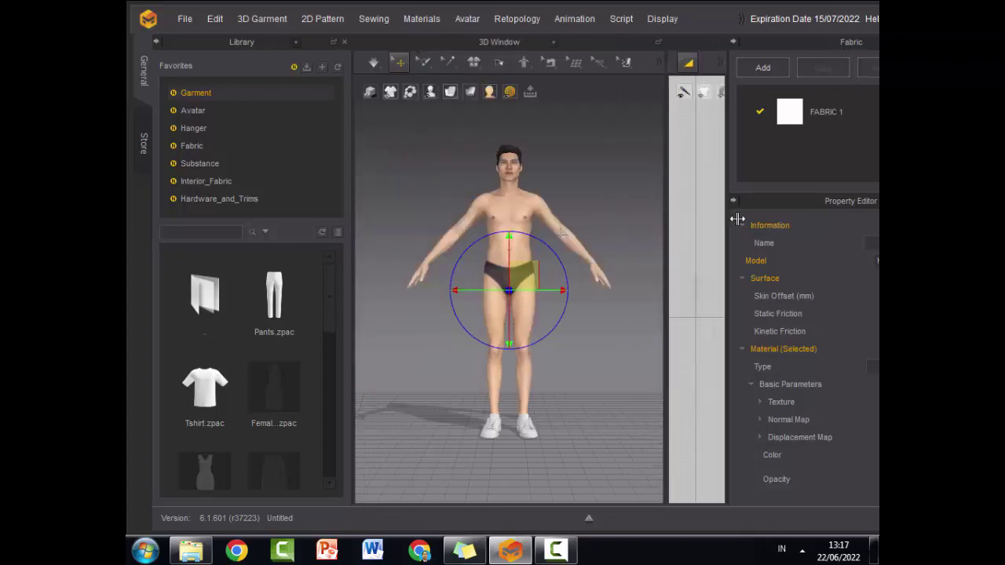
pyautogui.click(606, 193)
pyautogui.scroll(1, 594, 198)
pyautogui.scroll(-4, 590, 211)
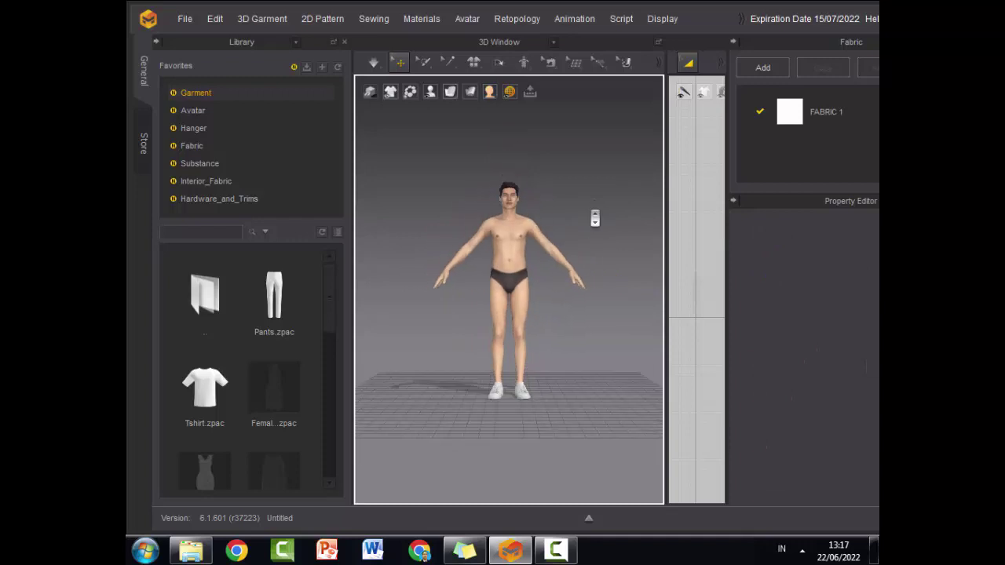
pyautogui.scroll(3, 590, 223)
pyautogui.scroll(-1, 593, 258)
pyautogui.scroll(4, 592, 264)
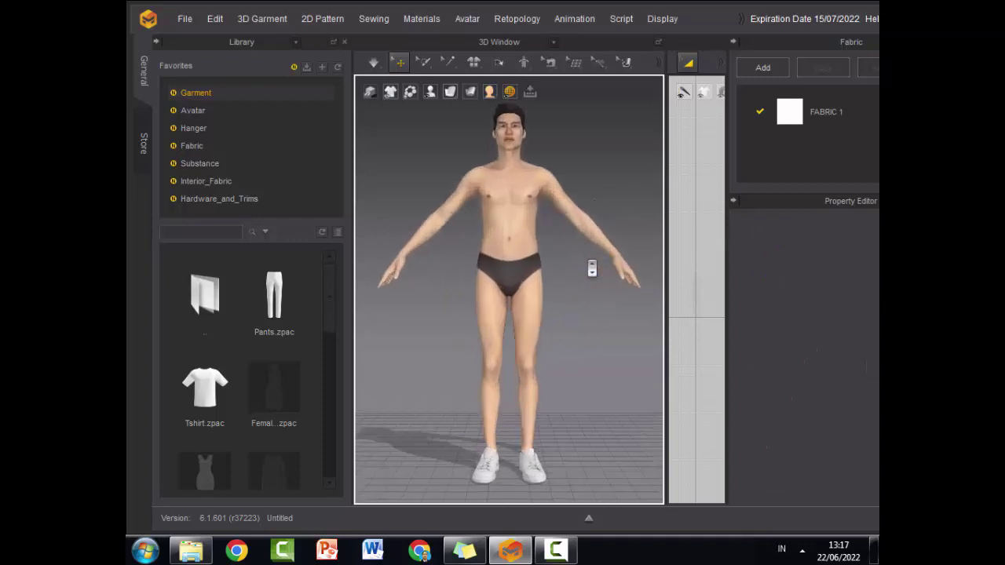
pyautogui.scroll(-3, 591, 271)
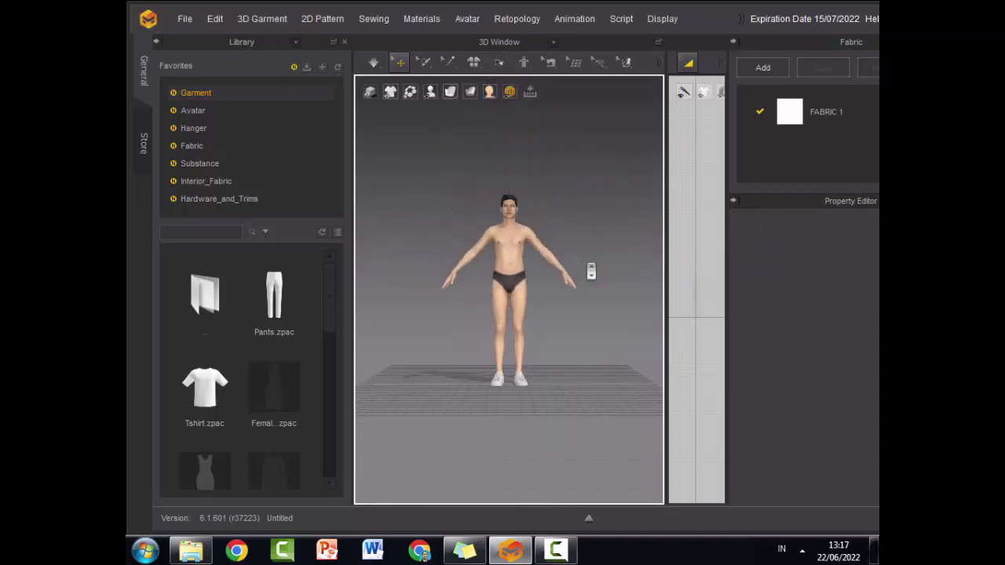
pyautogui.scroll(1, 596, 270)
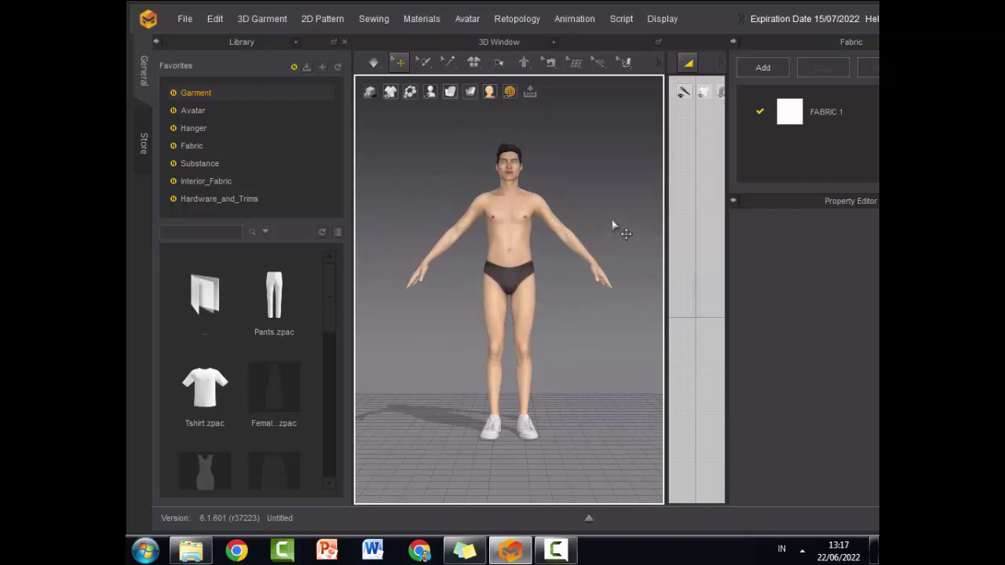
# - Examine the avatar from the front at different positions in the 3D view and at varying zoom distances
pyautogui.moveTo(612, 223); pyautogui.dragTo(641, 264, button='middle')
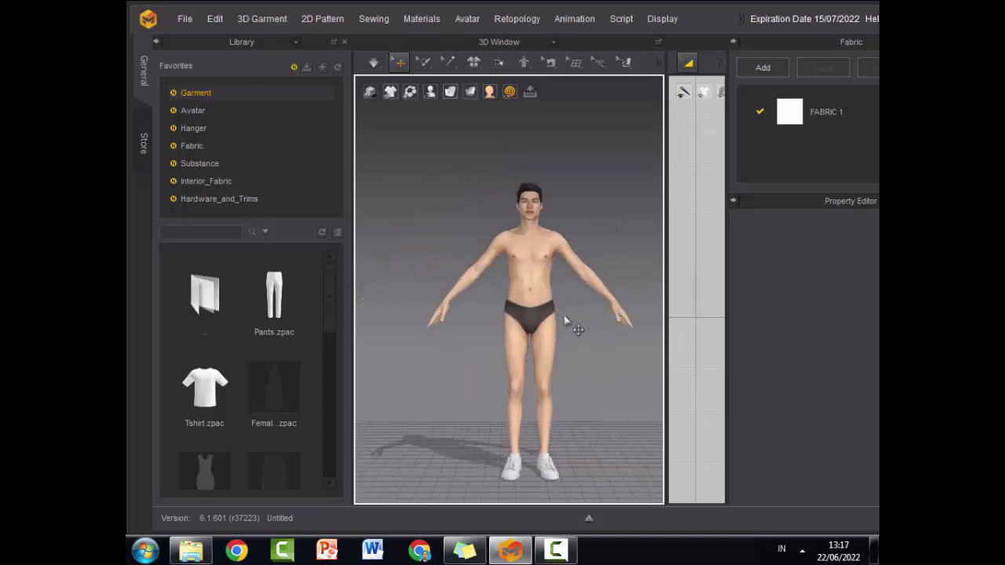
pyautogui.click(586, 275)
pyautogui.click(604, 224)
pyautogui.click(551, 238)
pyautogui.click(594, 218)
pyautogui.scroll(-3, 589, 272)
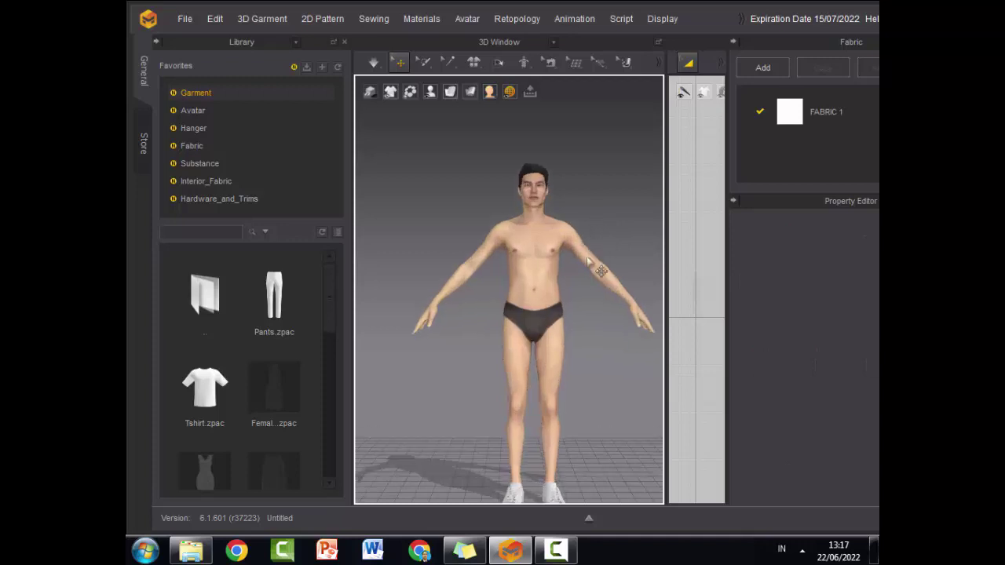
pyautogui.scroll(3, 589, 279)
pyautogui.scroll(-2, 587, 287)
pyautogui.scroll(2, 587, 287)
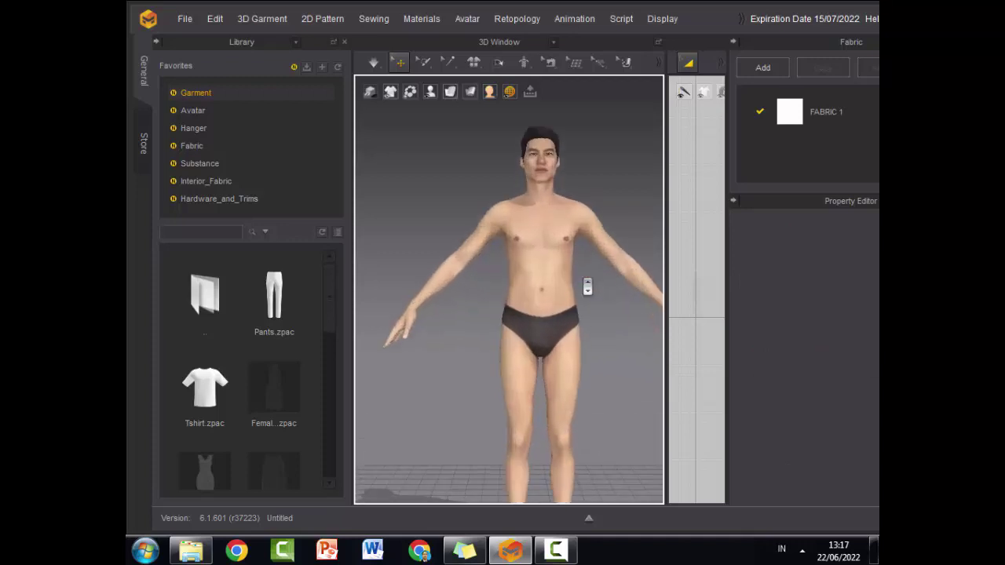
pyautogui.scroll(-1, 587, 288)
pyautogui.scroll(2, 587, 288)
pyautogui.scroll(-3, 587, 288)
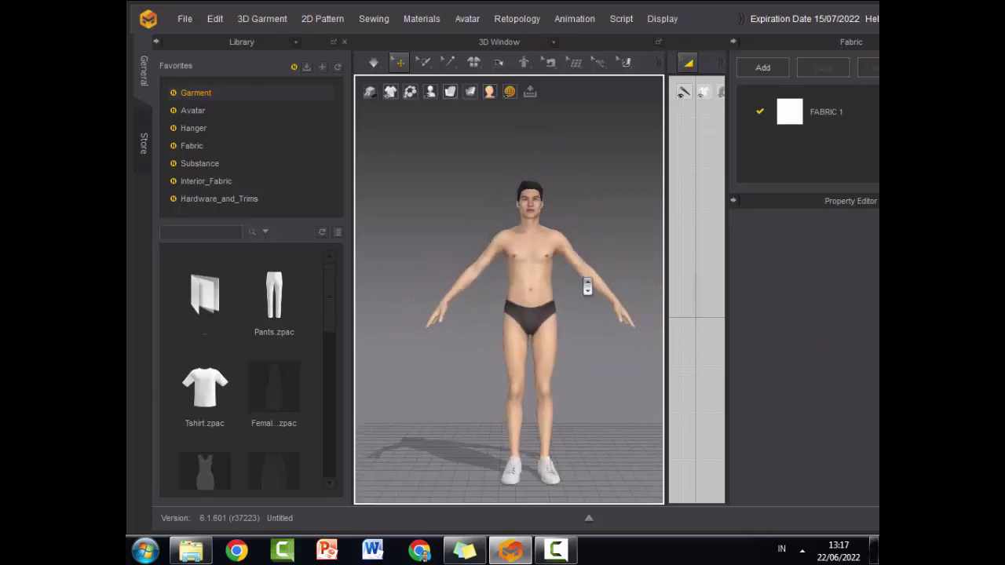
pyautogui.scroll(2, 587, 287)
pyautogui.scroll(-3, 587, 287)
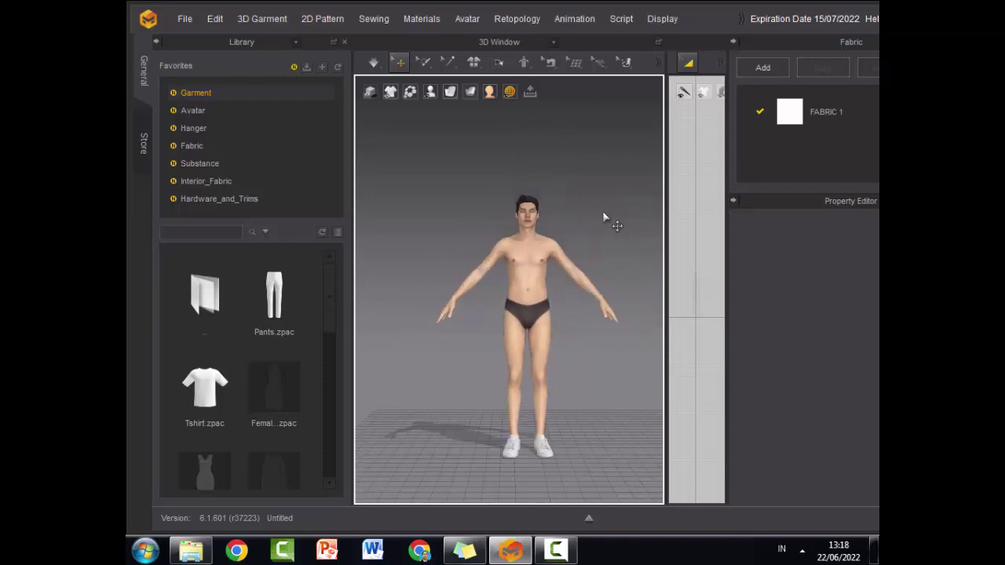
pyautogui.moveTo(599, 242); pyautogui.dragTo(586, 211, button='middle')
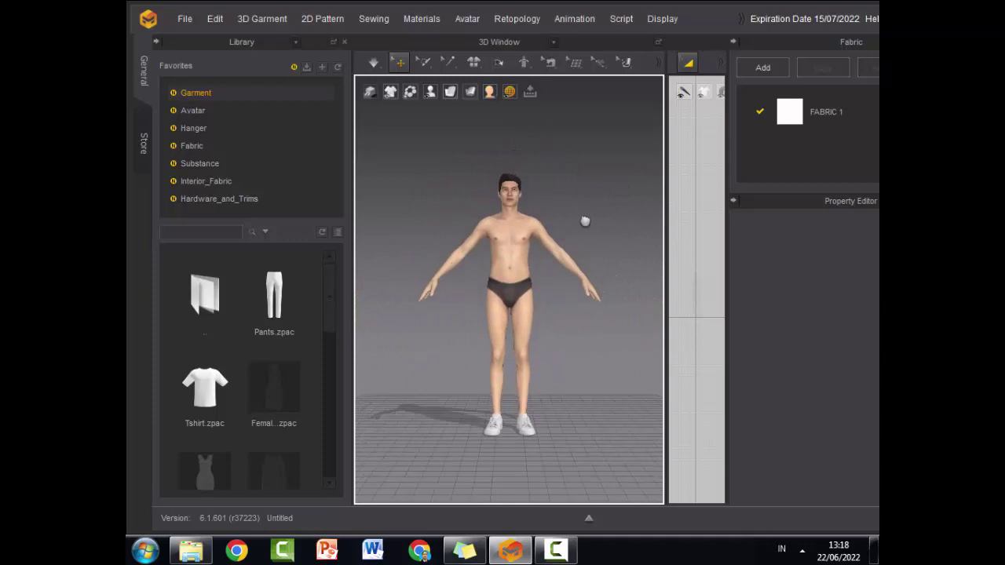
pyautogui.scroll(-2, 585, 222)
pyautogui.scroll(4, 581, 223)
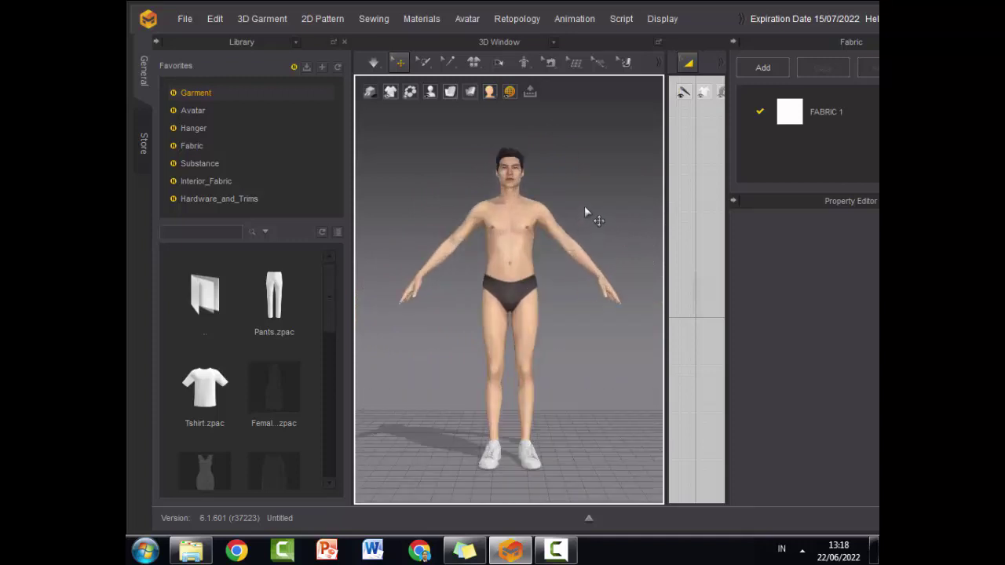
# - Examine the avatar from an angled front view, from the whole figure to a close-up of the torso
pyautogui.moveTo(592, 197); pyautogui.dragTo(565, 216, button='right')
pyautogui.scroll(3, 566, 216)
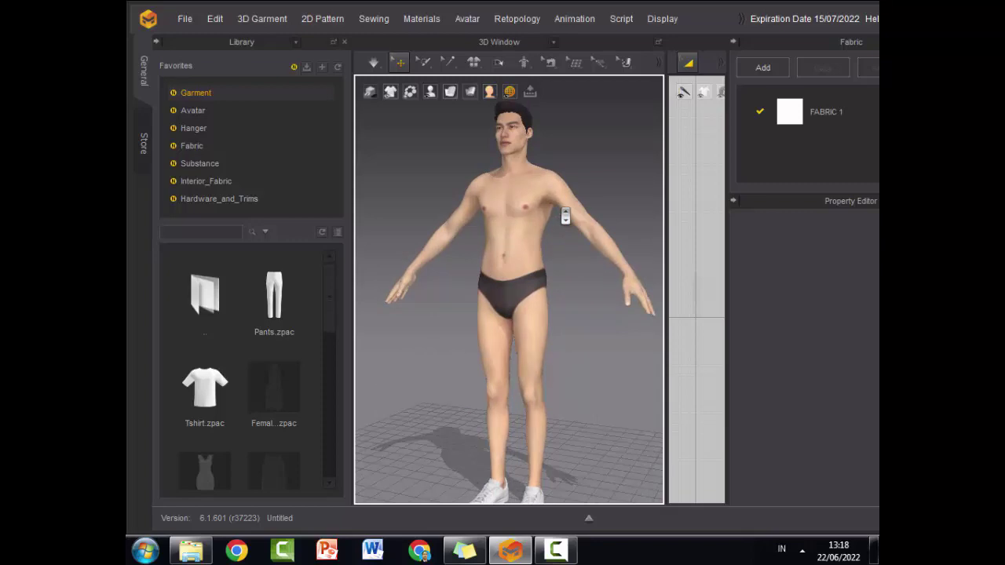
pyautogui.scroll(-2, 566, 216)
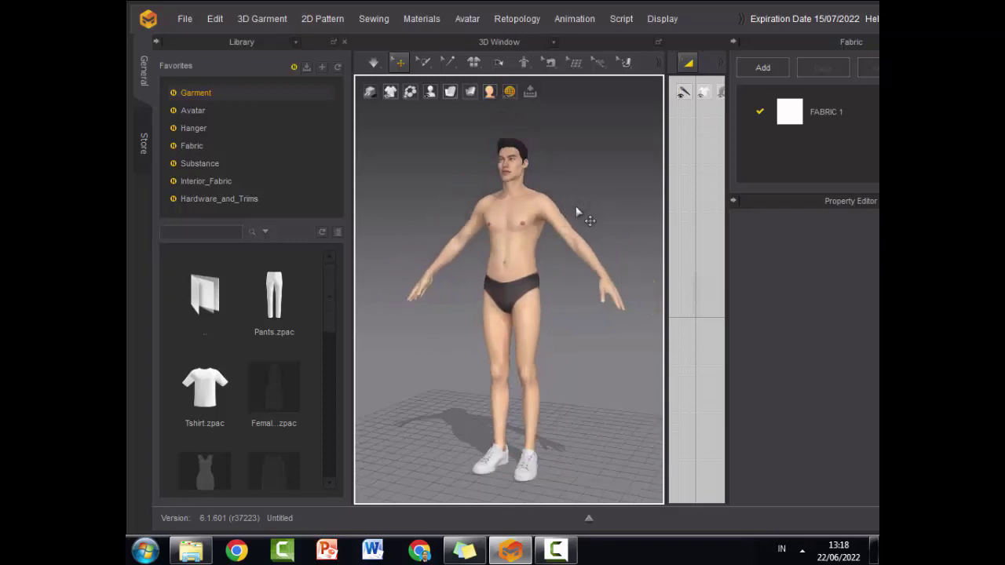
pyautogui.moveTo(577, 212)
pyautogui.mouseDown(button='right')
pyautogui.moveTo(548, 213)
pyautogui.moveTo(633, 194)
pyautogui.moveTo(414, 237)
pyautogui.moveTo(612, 238)
pyautogui.moveTo(602, 245)
pyautogui.moveTo(653, 272)
pyautogui.moveTo(508, 191)
pyautogui.moveTo(601, 338)
pyautogui.moveTo(590, 201)
pyautogui.moveTo(591, 213)
pyautogui.mouseUp(button='right')
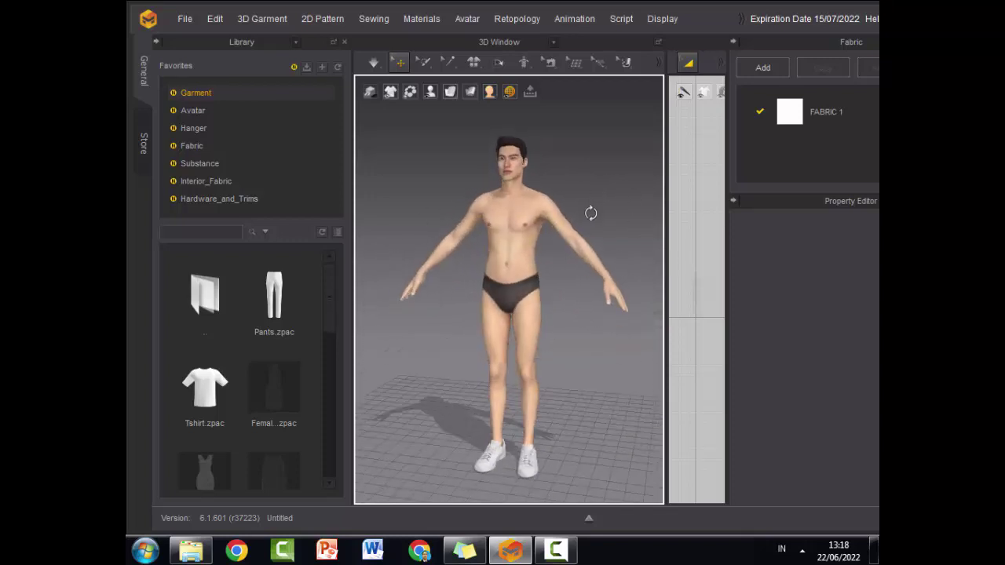
pyautogui.scroll(4, 597, 225)
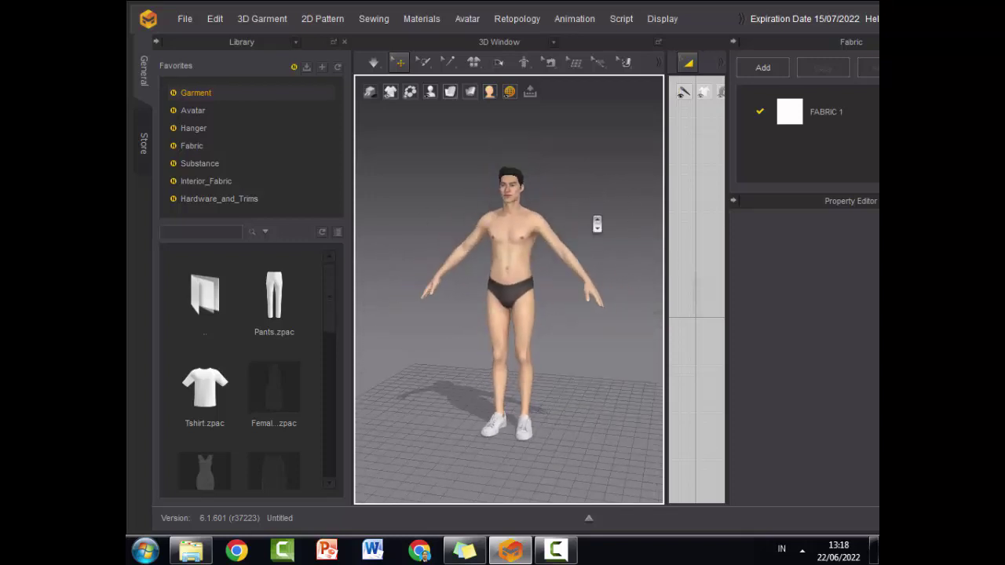
pyautogui.scroll(3, 597, 225)
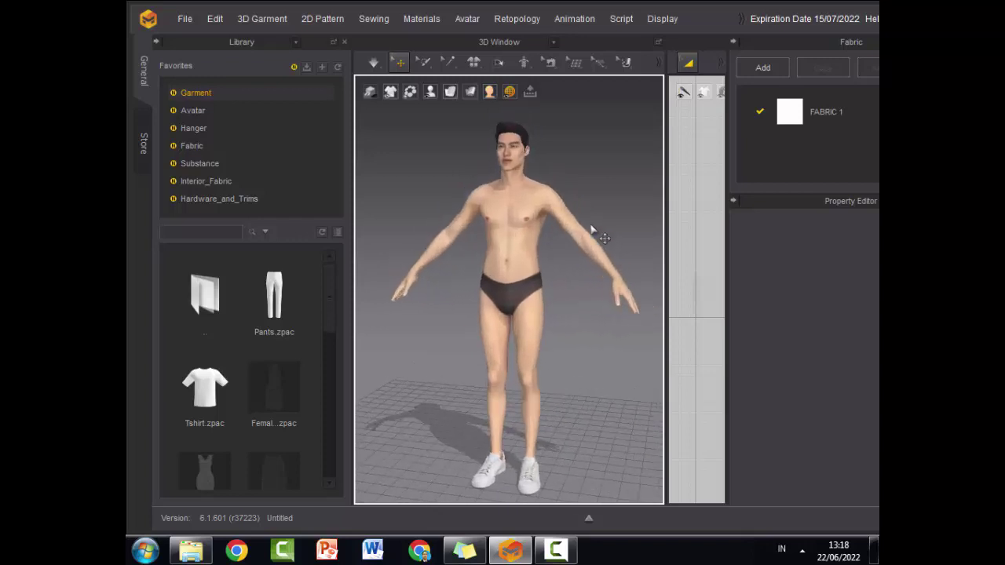
pyautogui.scroll(4, 595, 240)
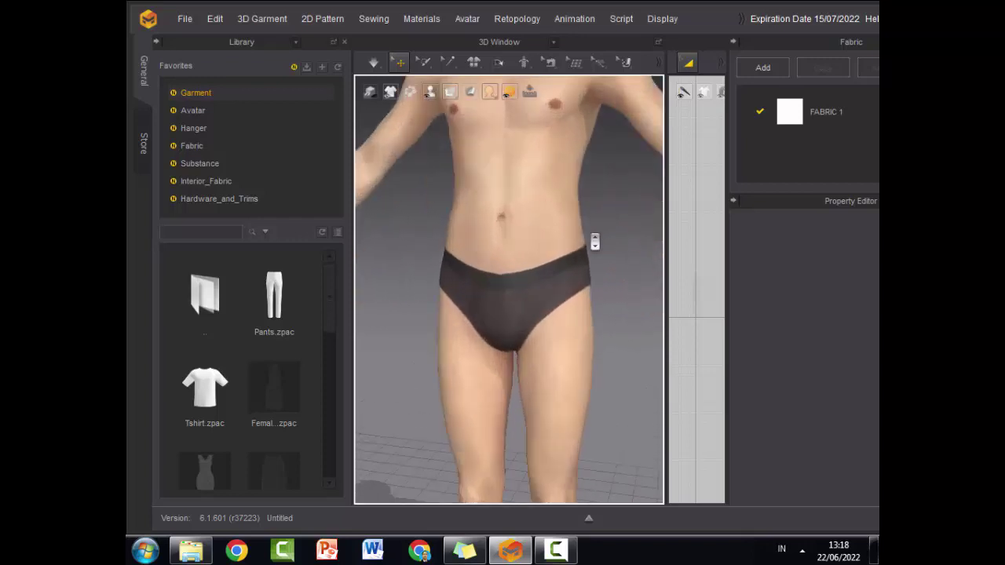
pyautogui.scroll(-5, 594, 242)
pyautogui.scroll(-4, 594, 240)
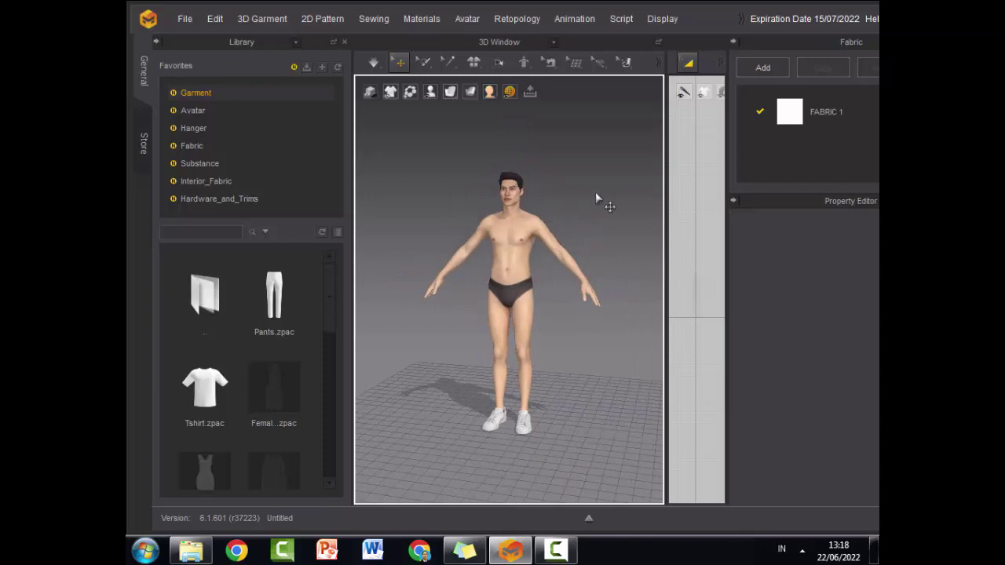
# - Shift the angled avatar around the 3D view and inspect its upper body and full figure
pyautogui.moveTo(591, 205); pyautogui.dragTo(625, 245, button='middle')
pyautogui.moveTo(625, 245); pyautogui.dragTo(602, 187, button='right')
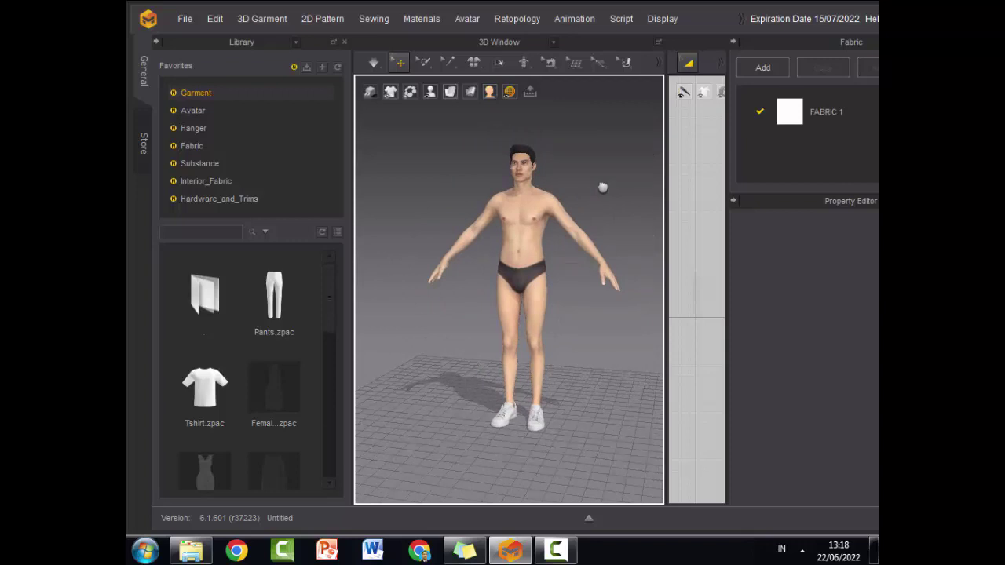
pyautogui.moveTo(602, 187); pyautogui.dragTo(582, 208, button='middle')
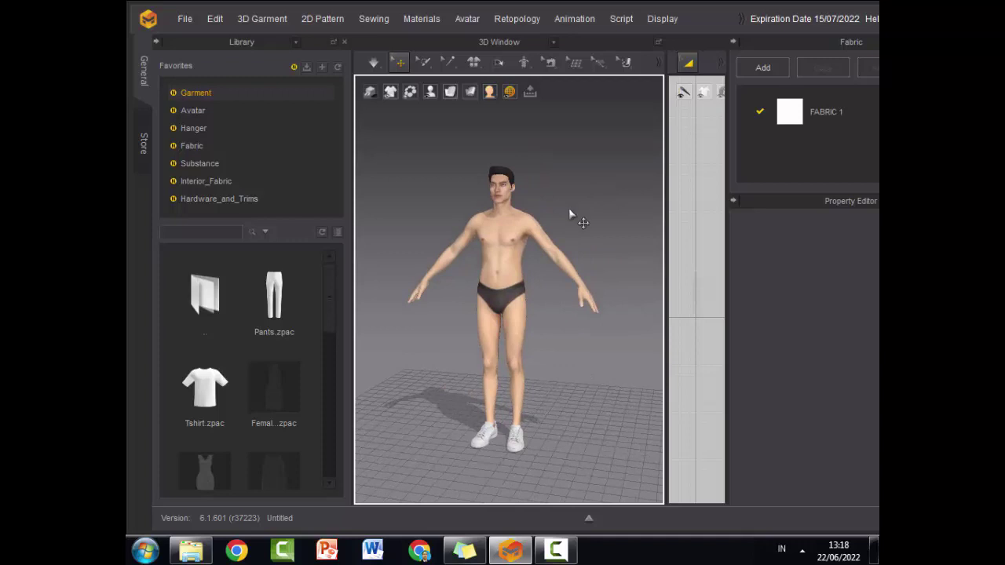
pyautogui.scroll(-1, 568, 203)
pyautogui.scroll(4, 567, 269)
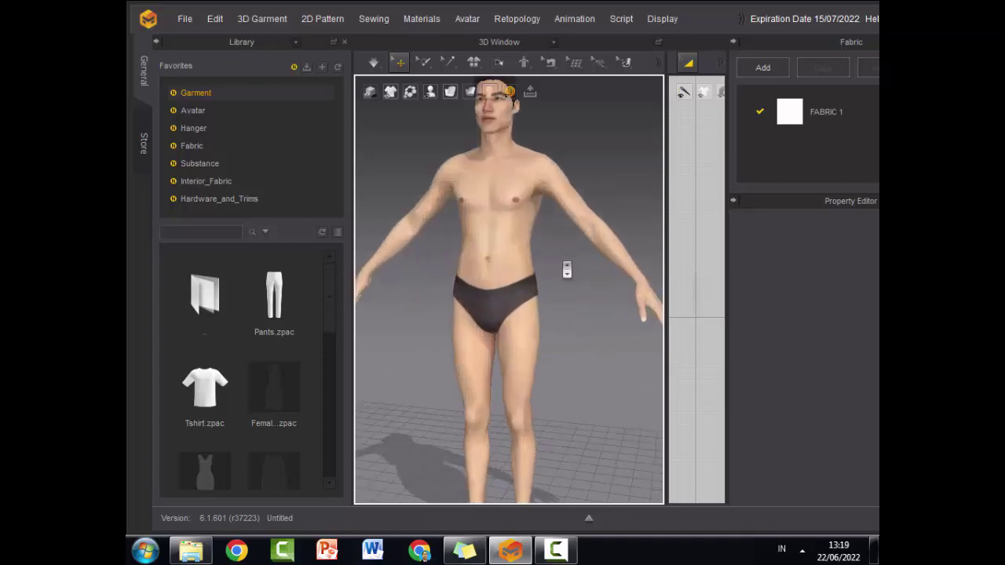
pyautogui.scroll(-4, 567, 269)
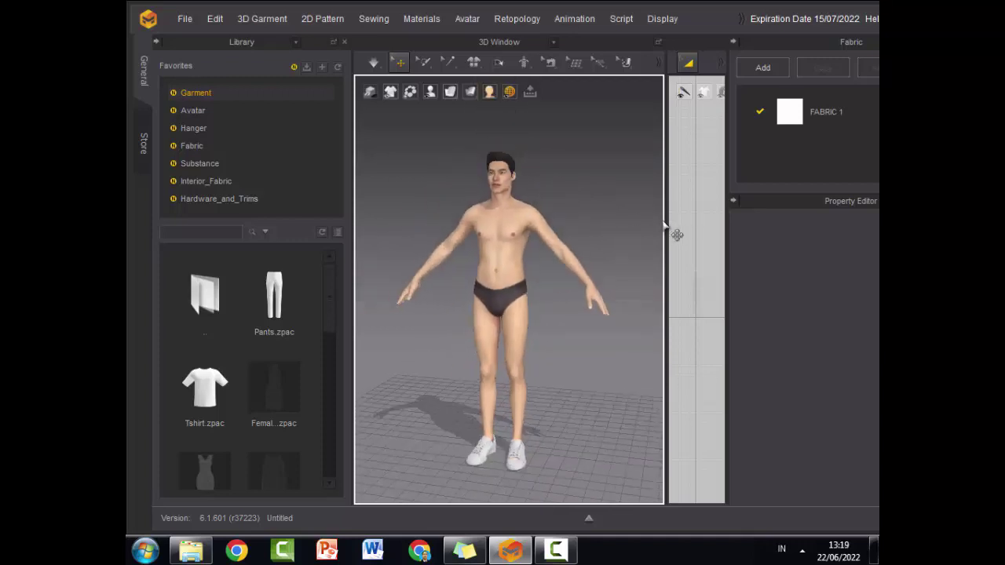
# - Enlarge the 2D Pattern Window again by narrowing the 3D Window
pyautogui.moveTo(665, 223); pyautogui.dragTo(345, 228)
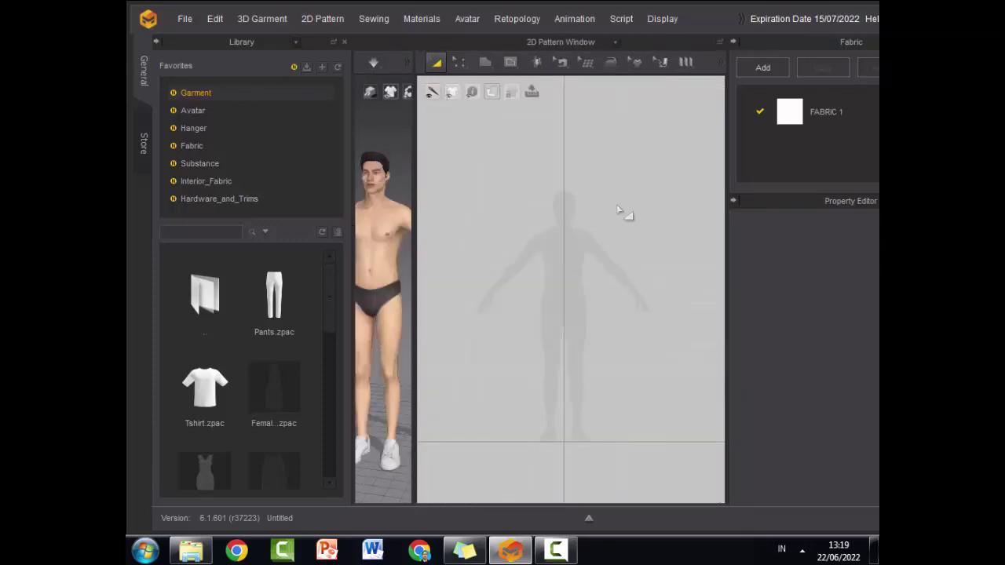
# - Activate the Polygon pattern tool for drawing over the avatar silhouette in the 2D Pattern Window
pyautogui.scroll(4, 606, 198)
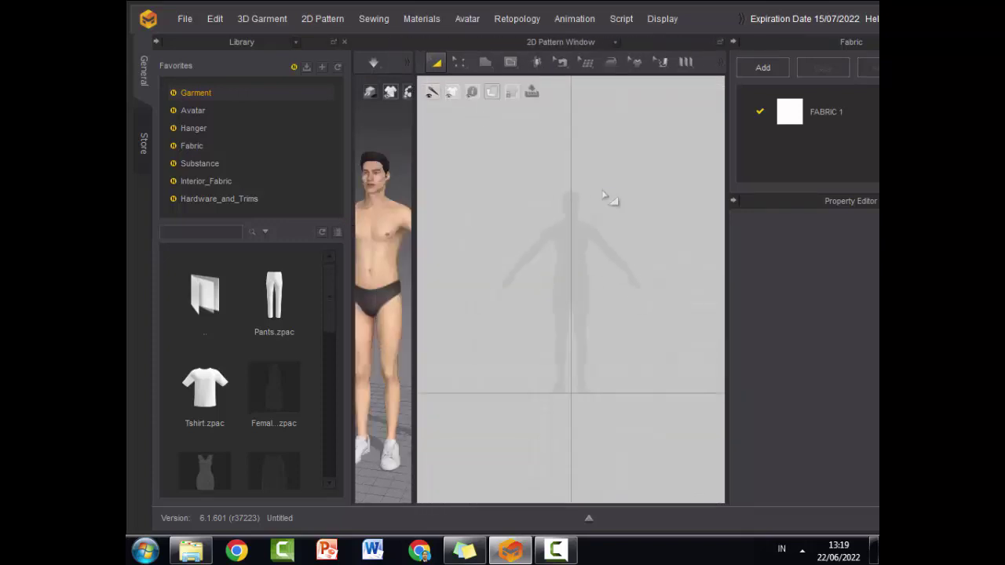
pyautogui.scroll(3, 607, 199)
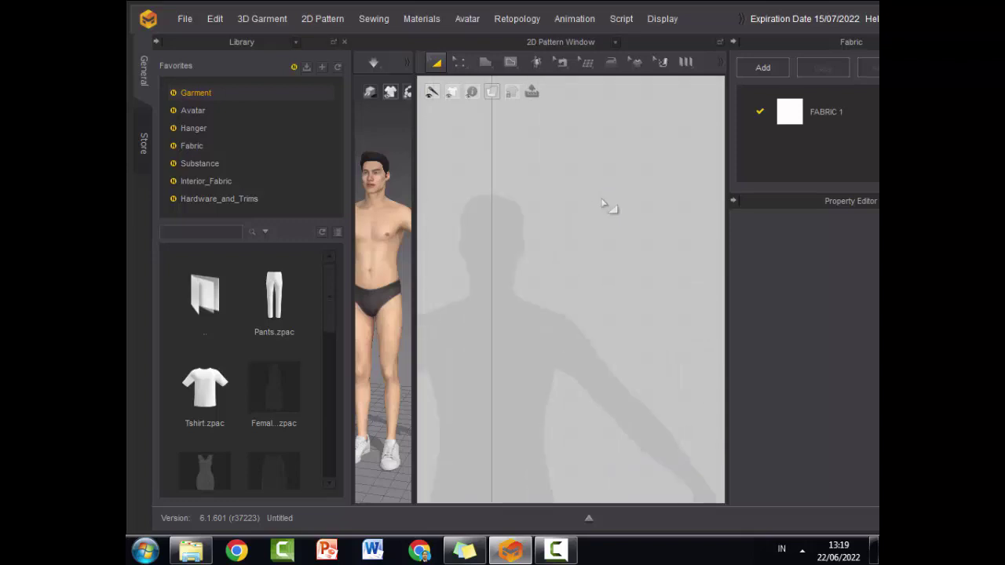
pyautogui.scroll(-4, 675, 143)
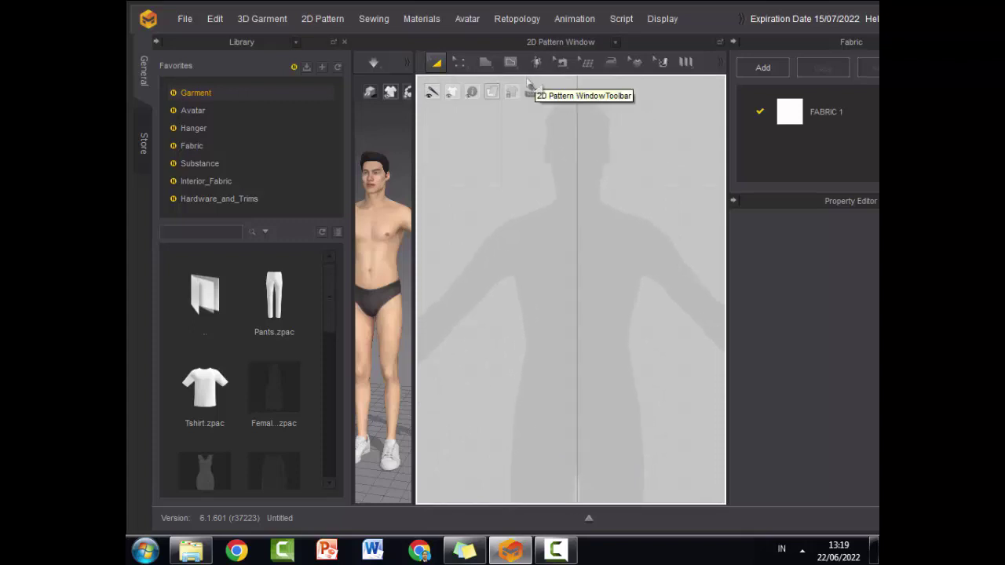
pyautogui.moveTo(489, 62)
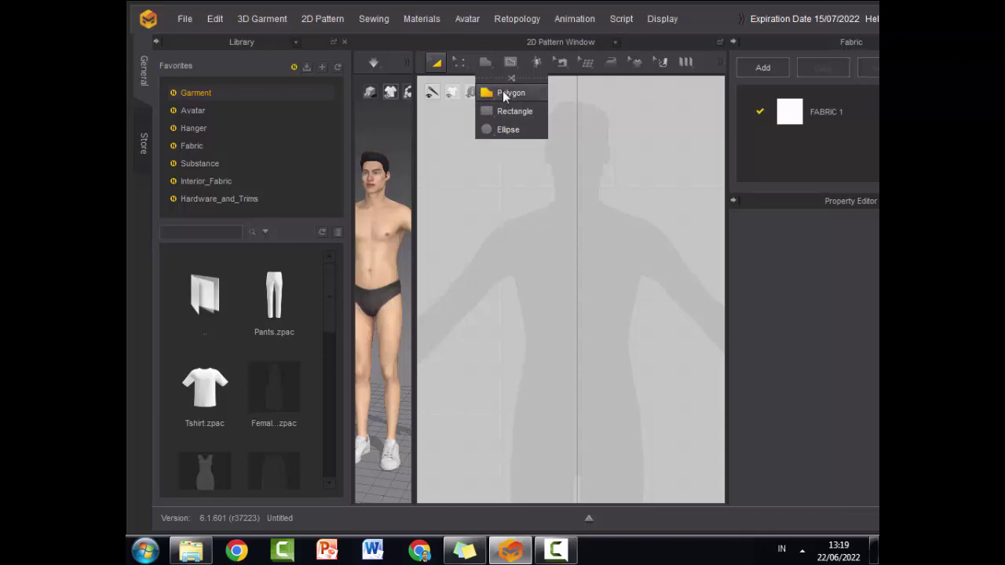
pyautogui.click(503, 92)
pyautogui.scroll(-3, 519, 234)
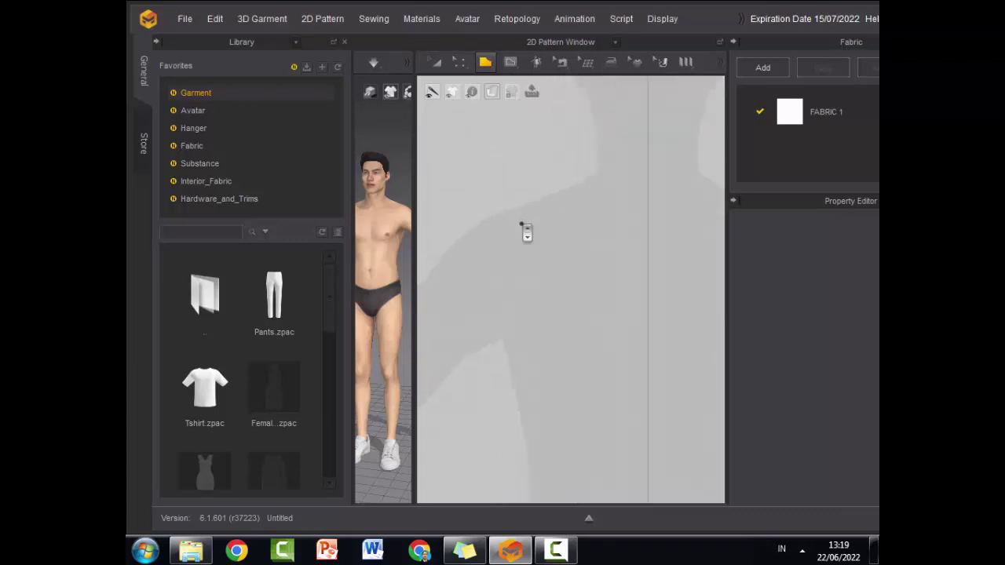
pyautogui.click(504, 213)
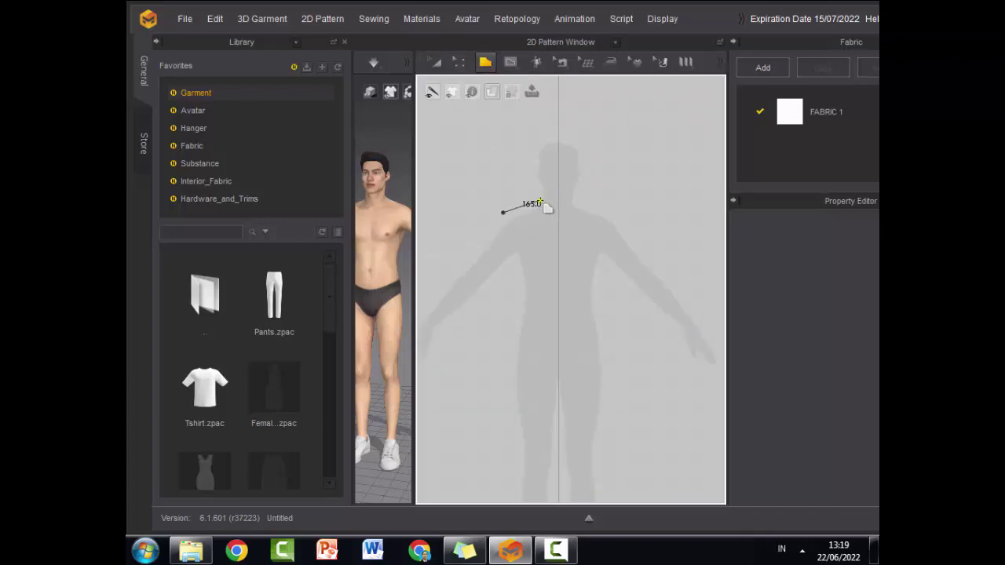
pyautogui.click(540, 201)
pyautogui.click(551, 216)
pyautogui.click(559, 219)
pyautogui.click(559, 350)
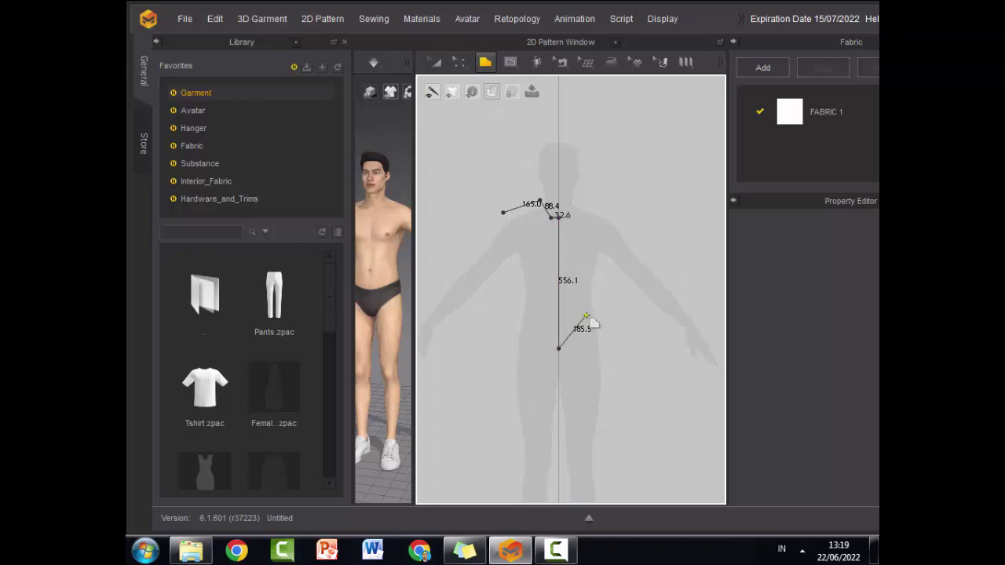
pyautogui.press('Escape')
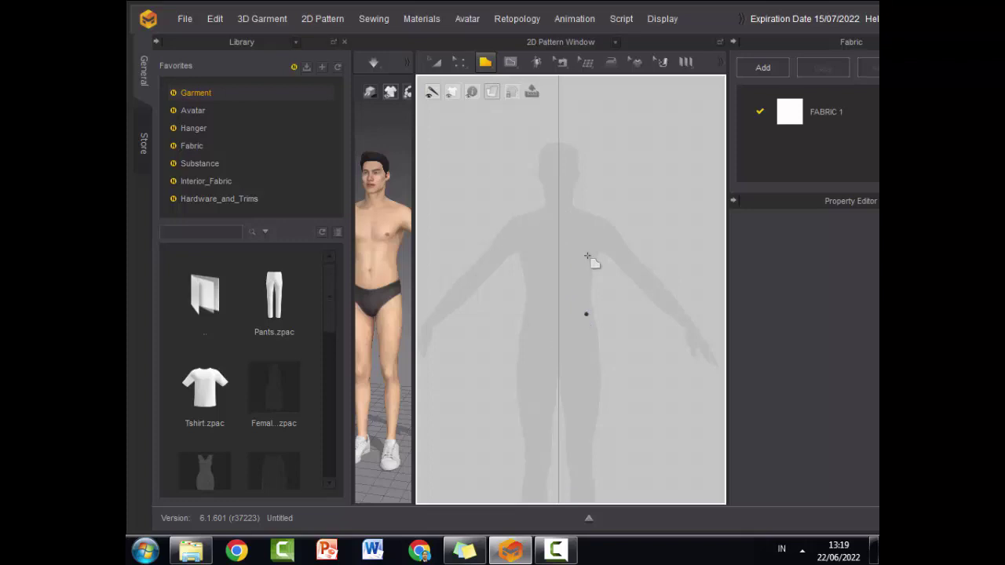
# - Draw a closed half-bodice polygon against the centre line, with about 159 mm shoulder, 101 mm neck, 497 mm centre, 188 mm hem and 360 mm side edges
pyautogui.scroll(2, 588, 149)
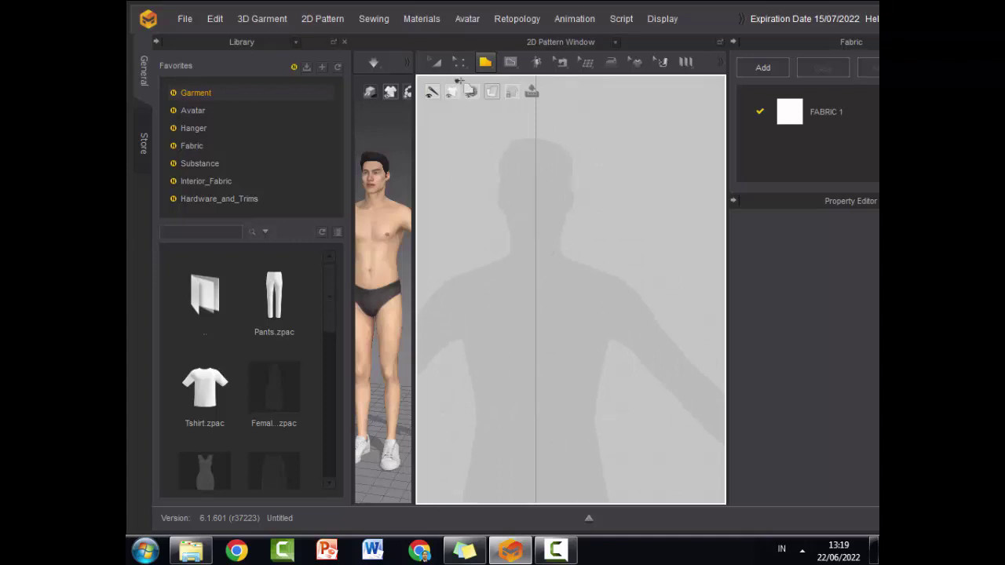
pyautogui.moveTo(487, 69)
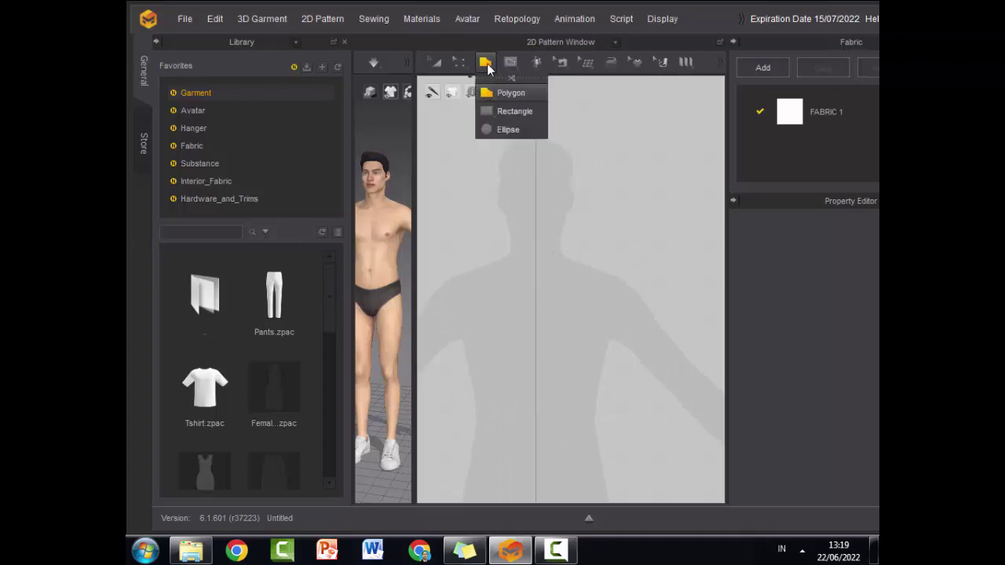
pyautogui.click(443, 274)
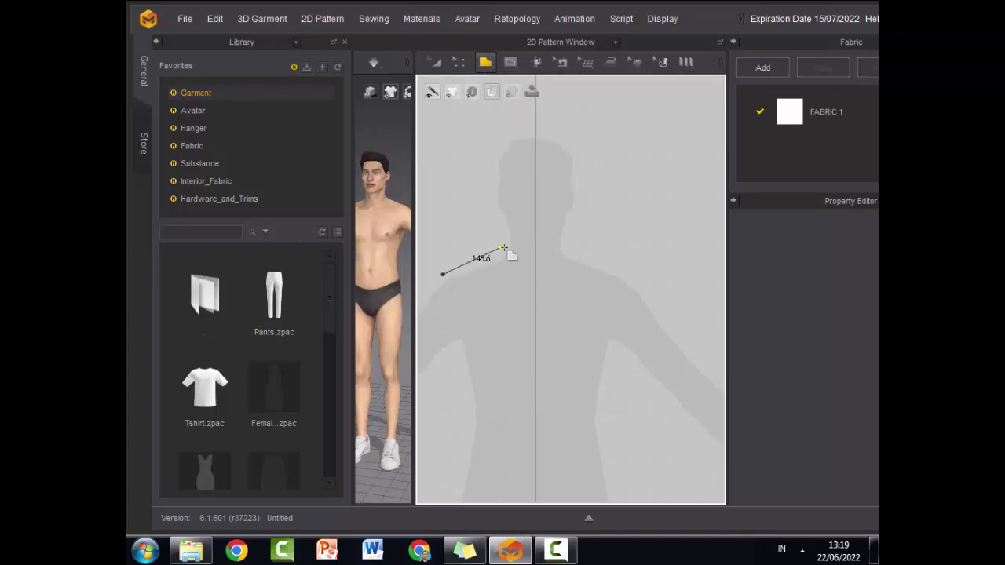
pyautogui.click(505, 249)
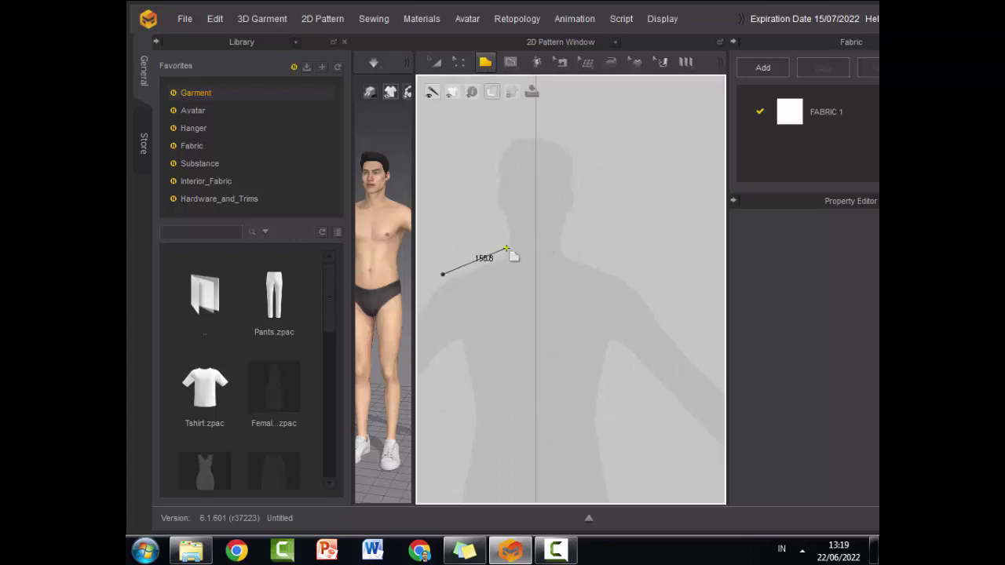
pyautogui.click(535, 280)
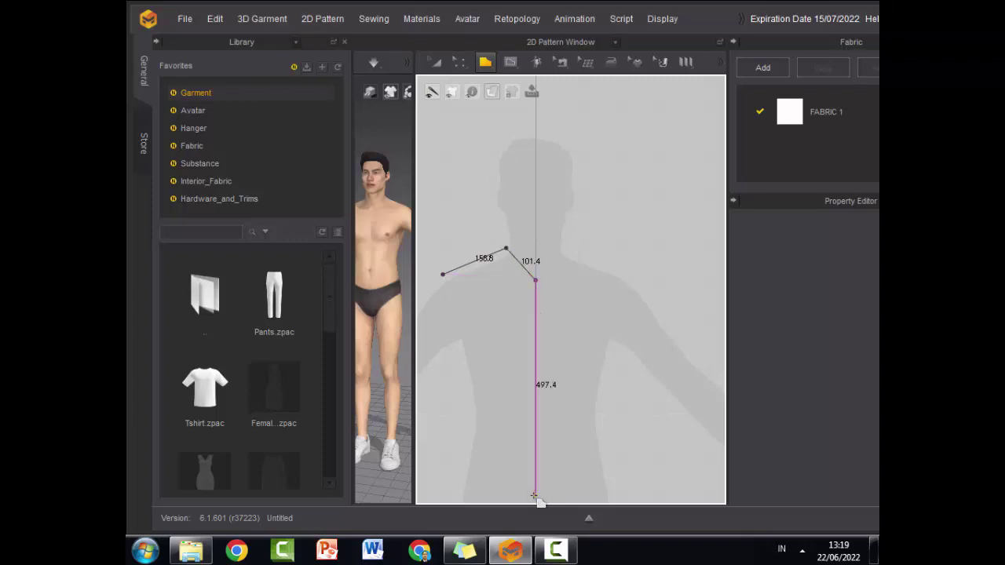
pyautogui.click(535, 496)
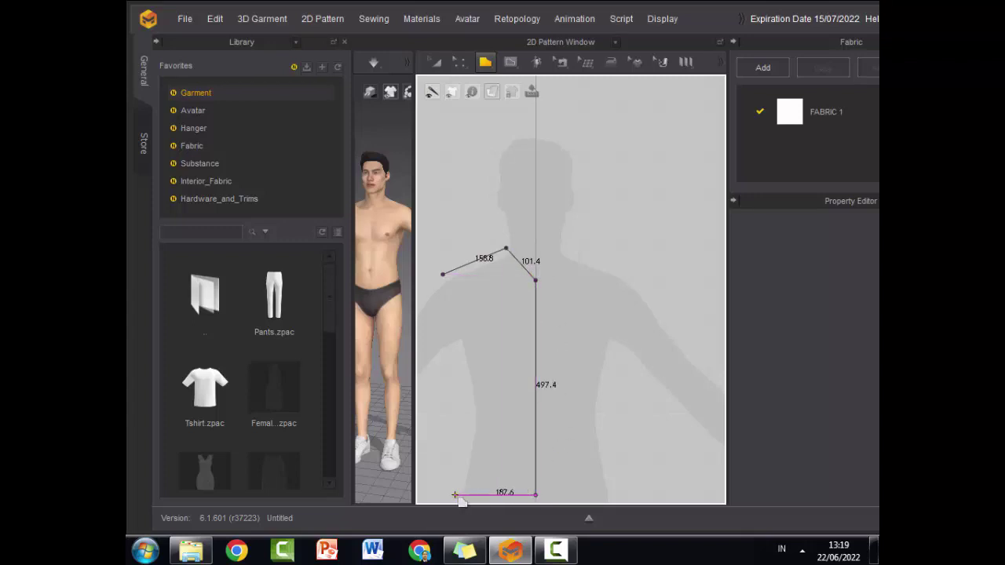
pyautogui.click(455, 494)
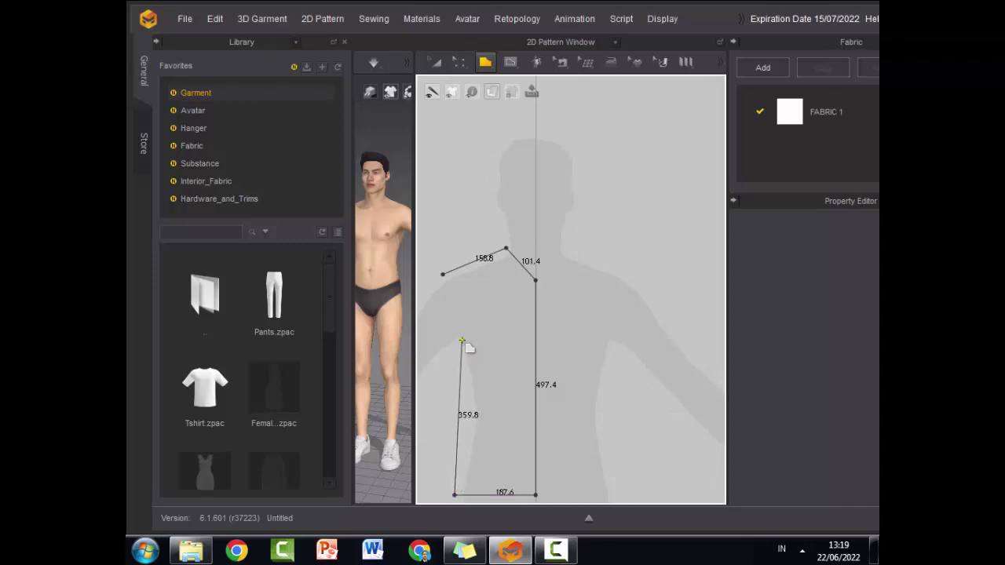
pyautogui.click(462, 340)
pyautogui.click(443, 275)
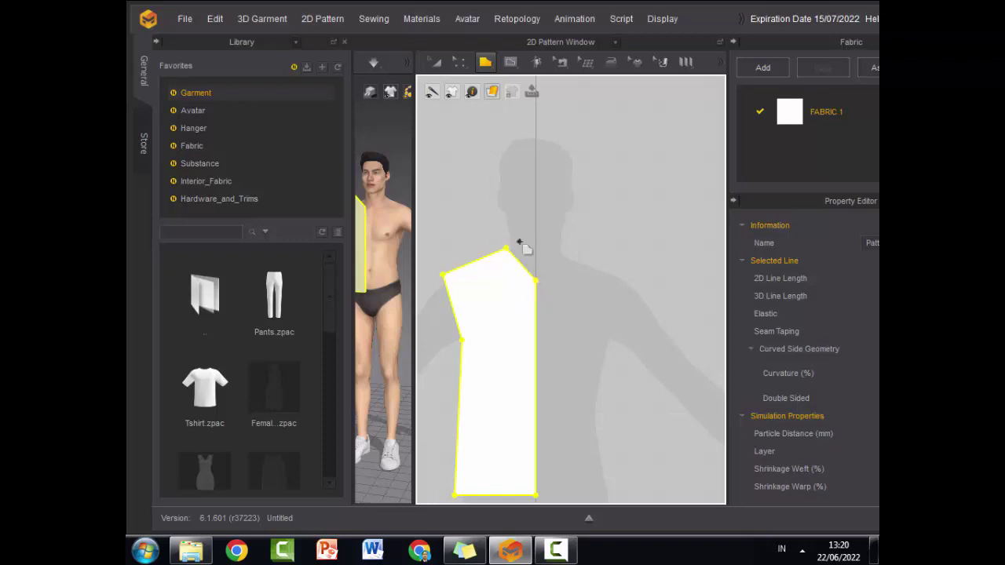
# - Curve the half-bodice's neckline inward to about 112 mm and its armhole to about 167 mm with Edit Curve Point
pyautogui.click(485, 63)
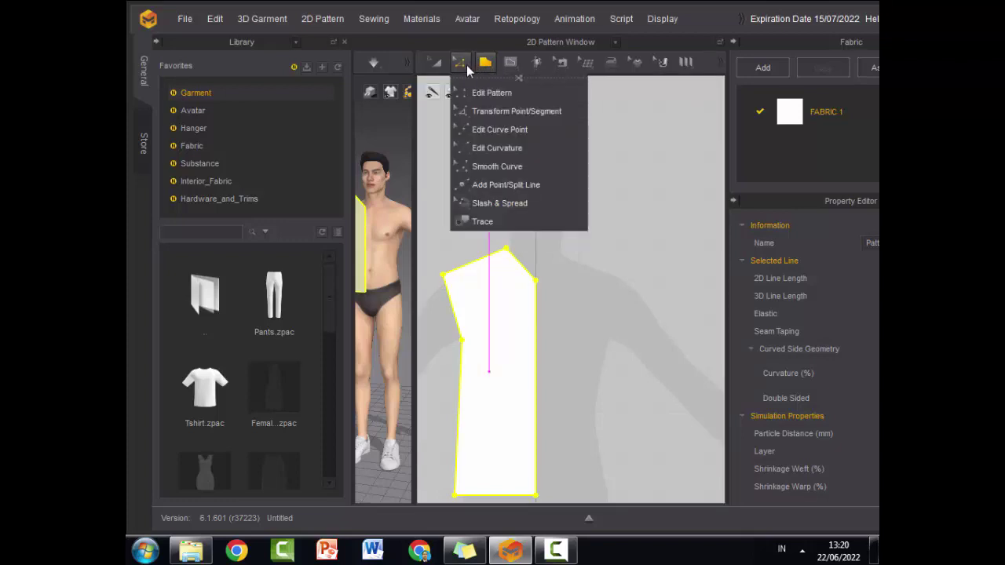
pyautogui.click(477, 132)
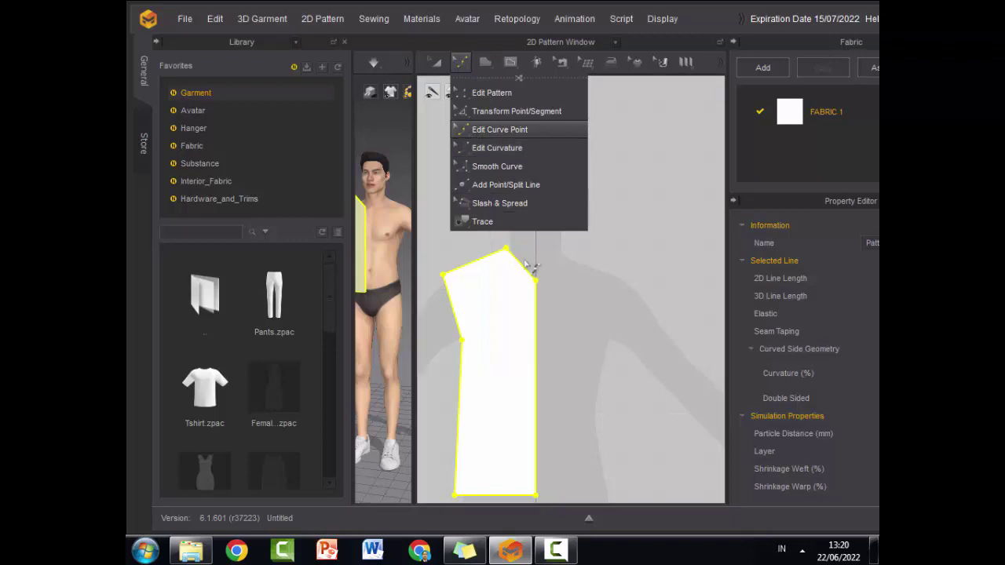
pyautogui.moveTo(529, 269); pyautogui.dragTo(513, 271)
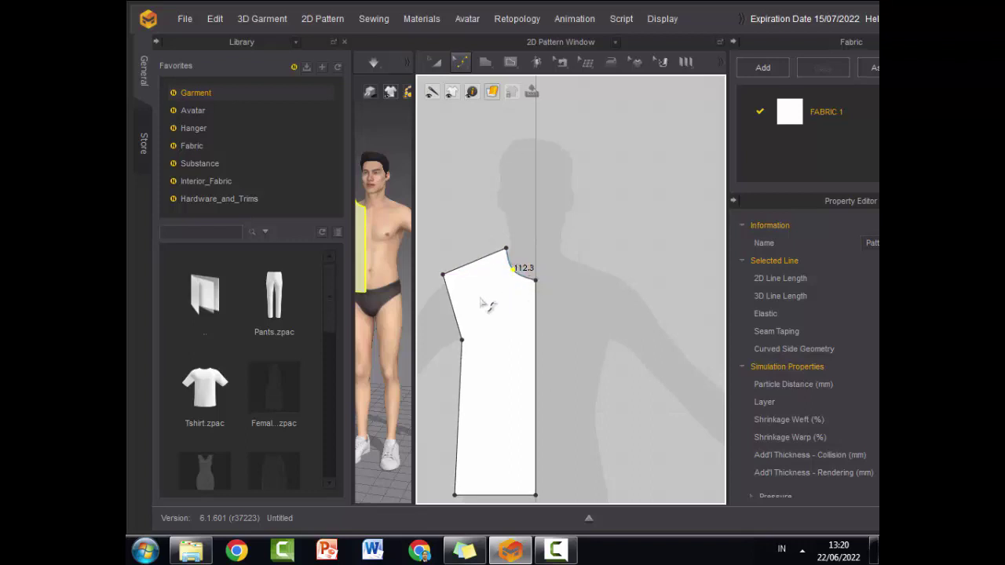
pyautogui.moveTo(452, 305); pyautogui.dragTo(472, 309)
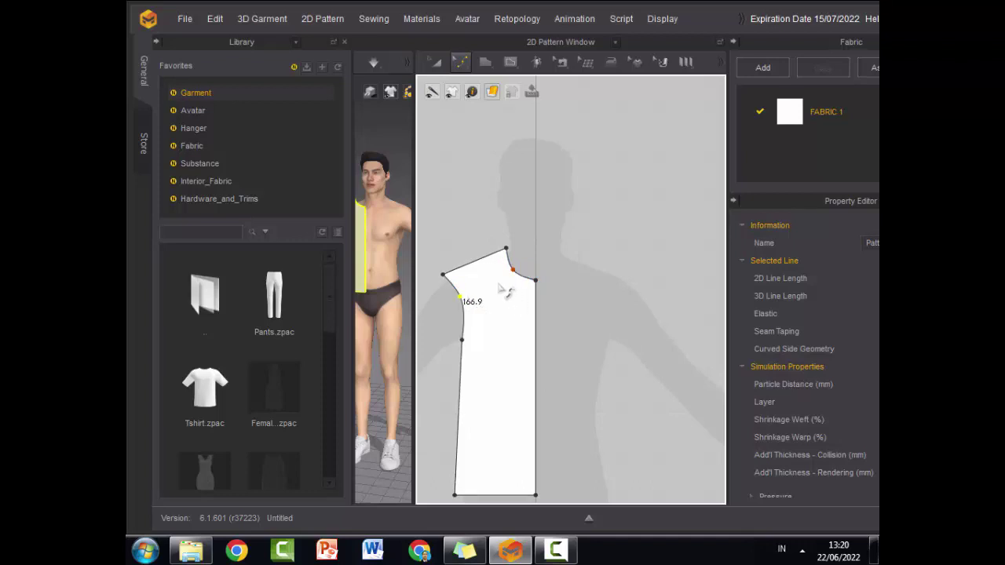
# - Fine-tune the neck and shoulder-tip points to raise the shoulder line slightly above the silhouette and widen the neckline
pyautogui.moveTo(510, 252); pyautogui.dragTo(507, 244)
pyautogui.click(445, 275)
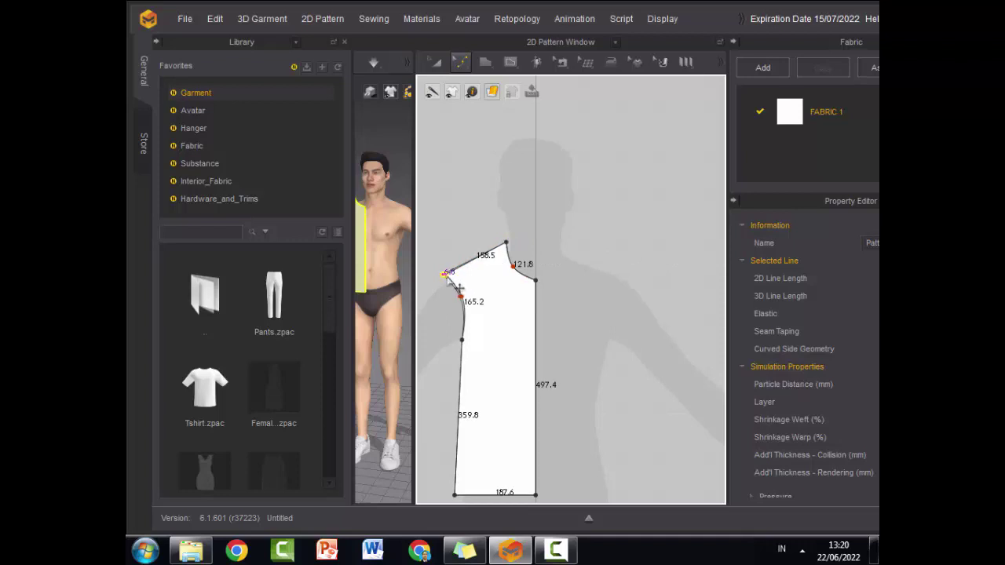
pyautogui.click(498, 246)
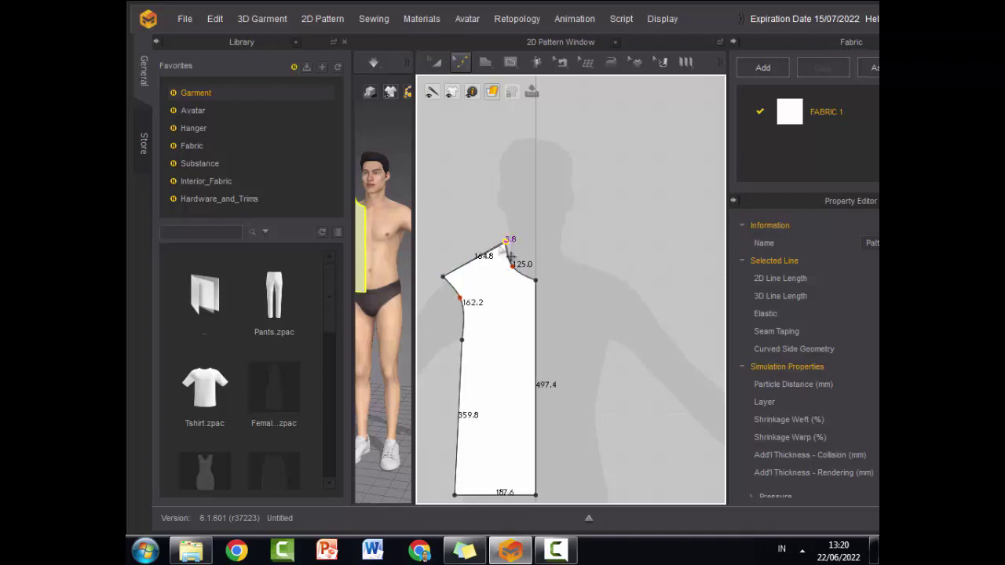
pyautogui.moveTo(498, 248); pyautogui.dragTo(499, 247)
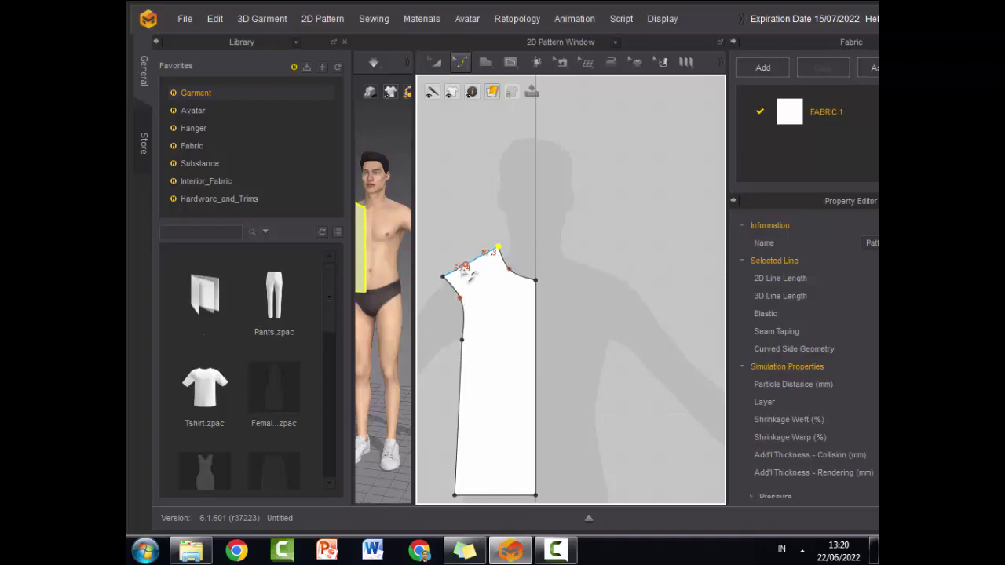
pyautogui.moveTo(443, 276); pyautogui.dragTo(441, 273)
pyautogui.moveTo(497, 246); pyautogui.dragTo(503, 246)
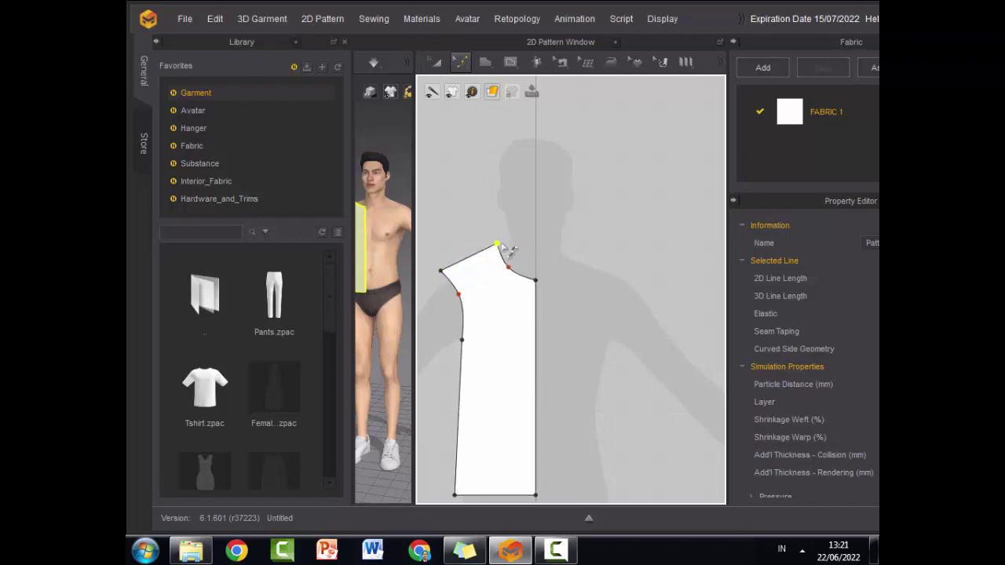
pyautogui.moveTo(442, 272); pyautogui.dragTo(446, 277)
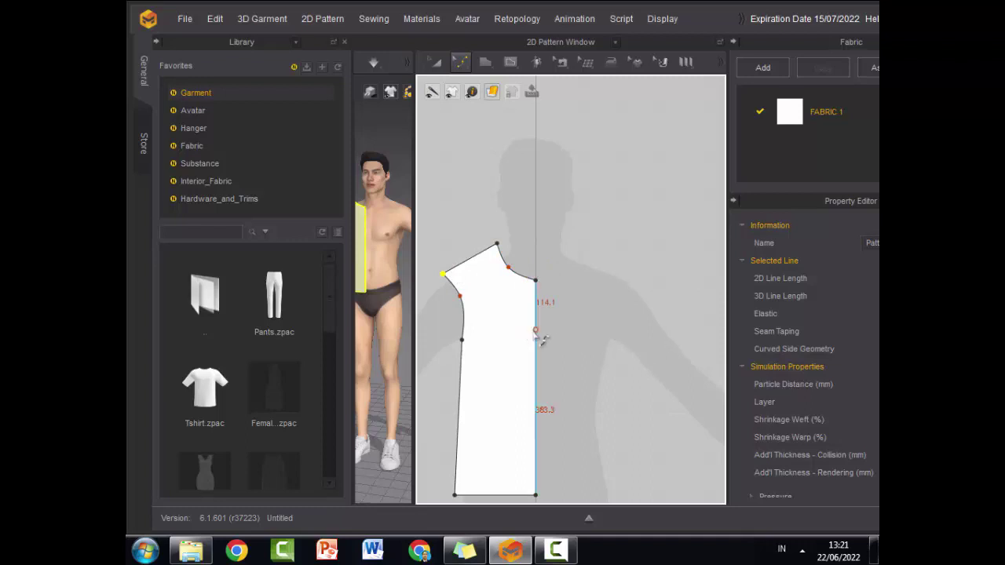
# - Try to mirror the half-bodice across its centre edge, including with Mirror Paste
pyautogui.rightClick(510, 339)
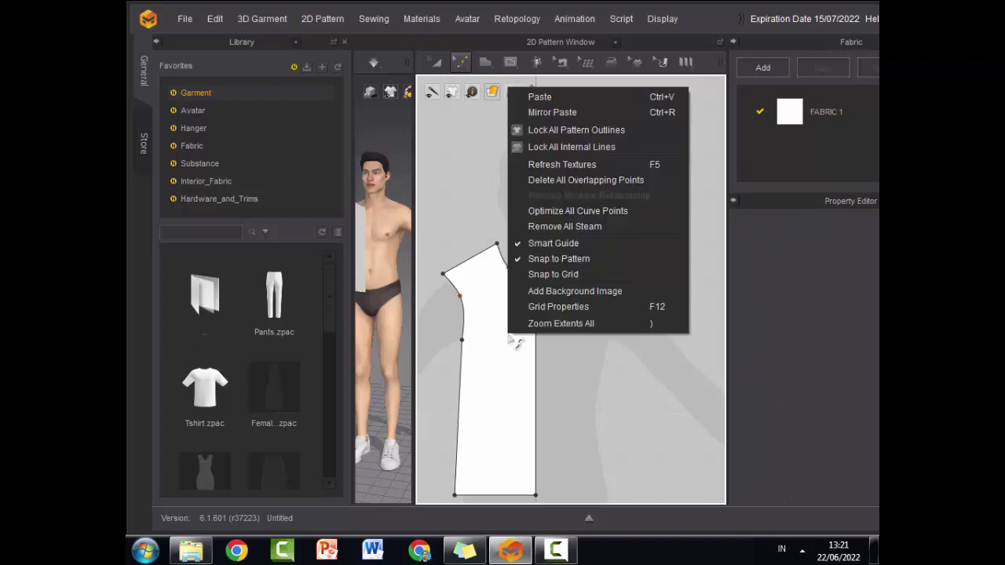
pyautogui.click(583, 113)
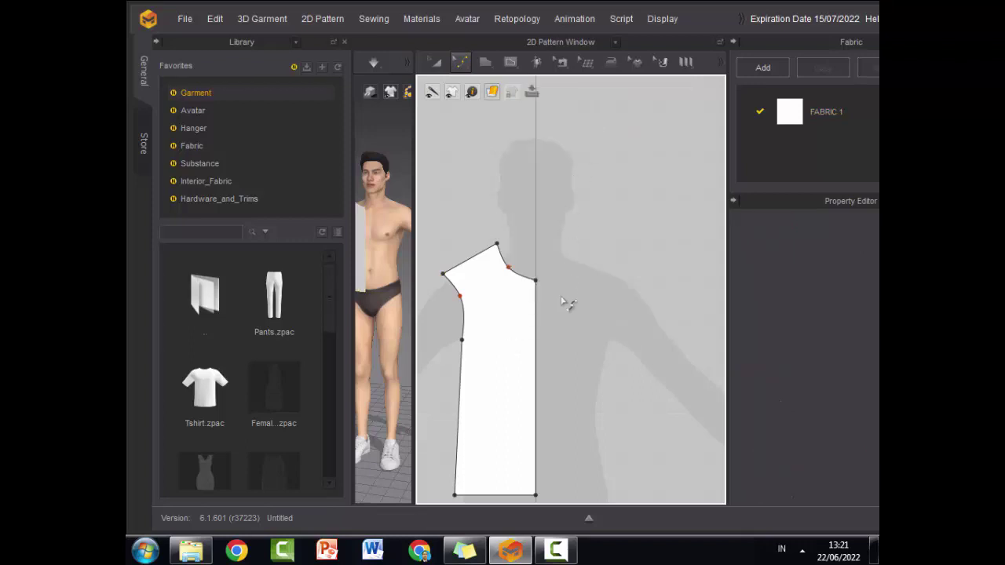
pyautogui.rightClick(511, 334)
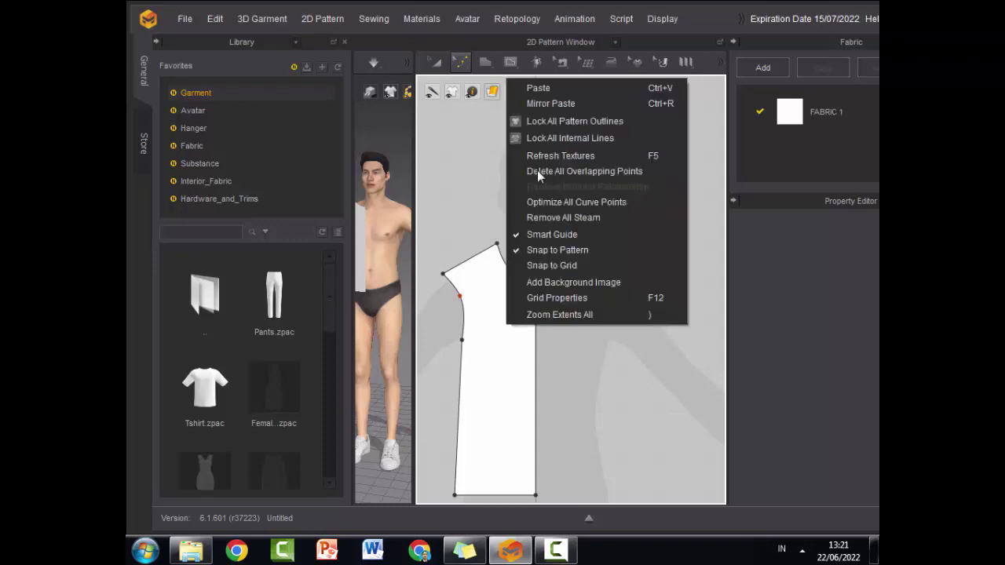
pyautogui.click(555, 108)
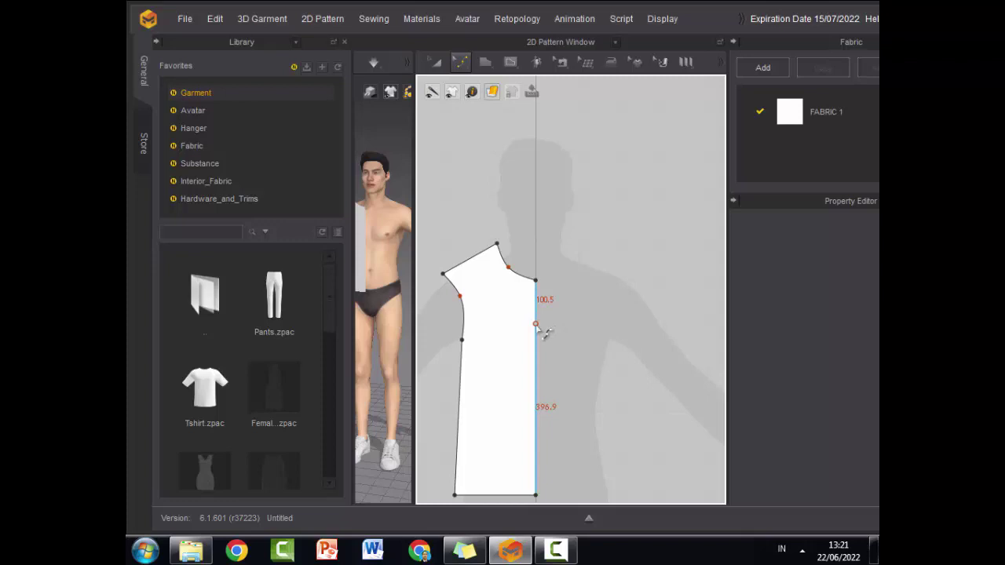
pyautogui.rightClick(537, 328)
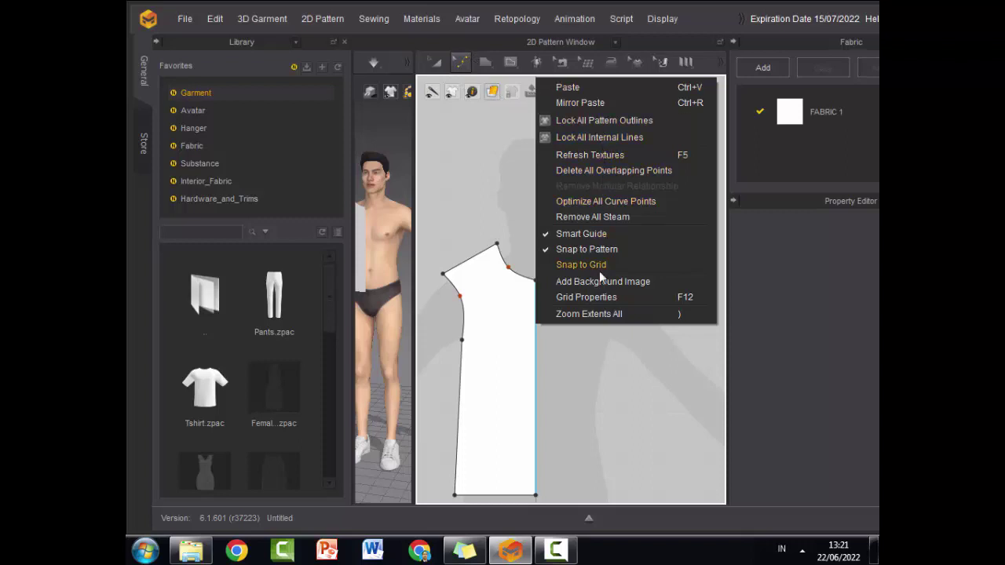
pyautogui.click(812, 350)
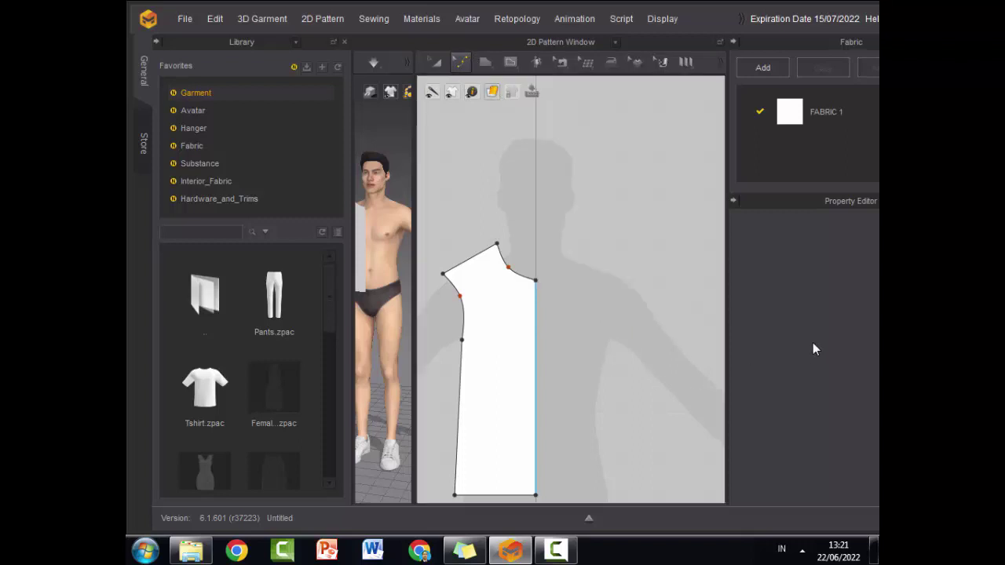
pyautogui.rightClick(534, 405)
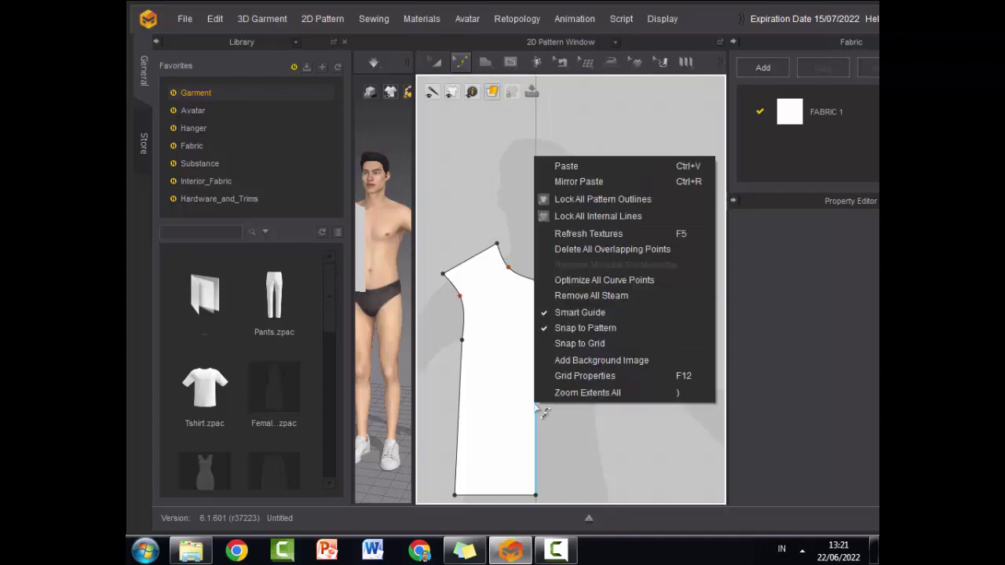
pyautogui.click(740, 402)
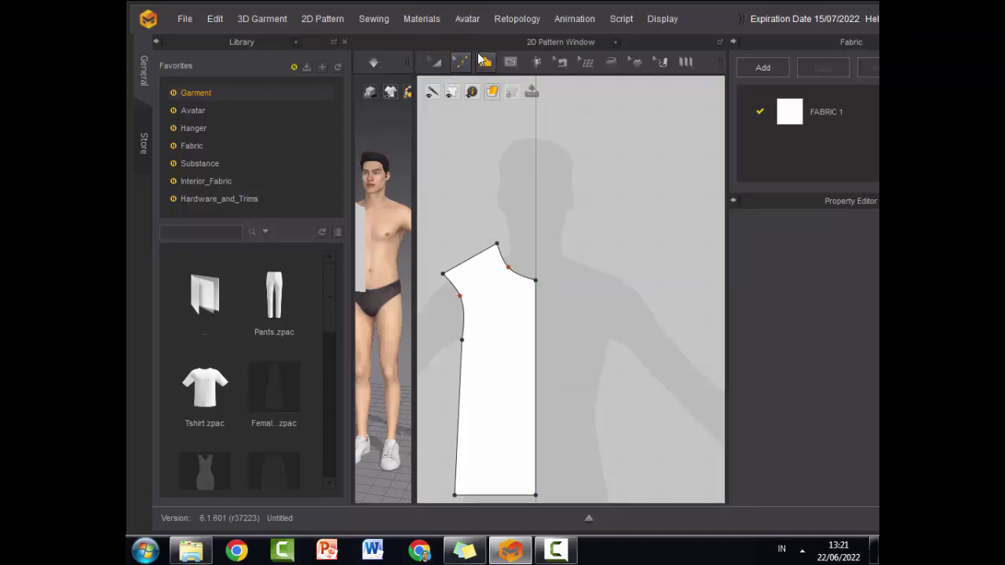
# - Try to mirror-paste the whole half-bodice after selecting it with Transform Pattern
pyautogui.click(485, 63)
pyautogui.click(436, 63)
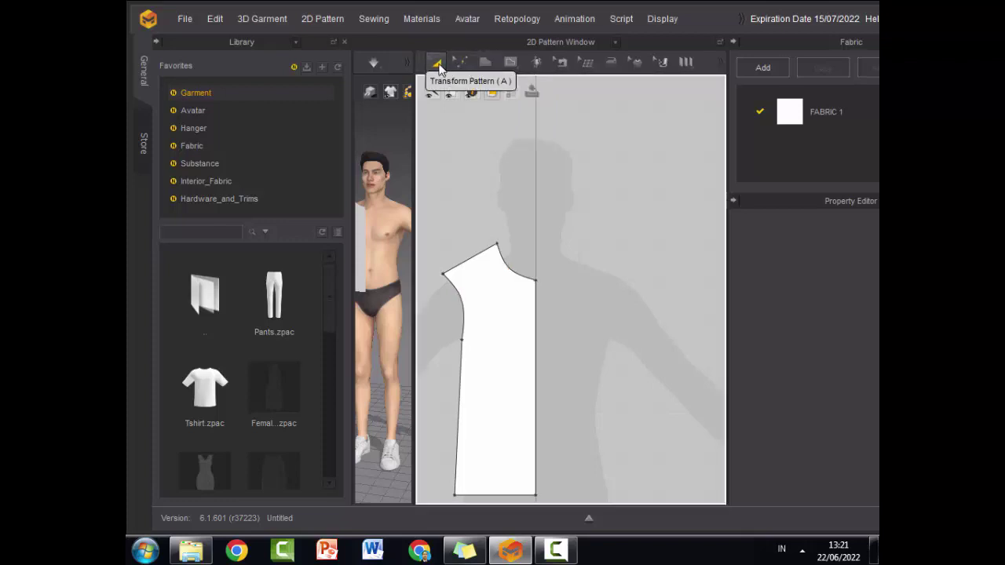
pyautogui.click(521, 309)
pyautogui.rightClick(520, 313)
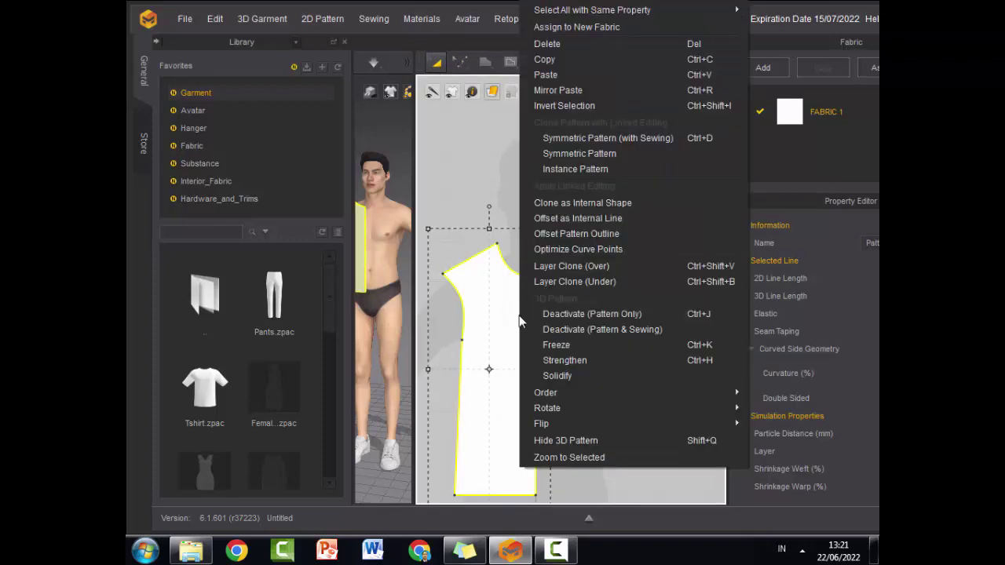
pyautogui.click(569, 96)
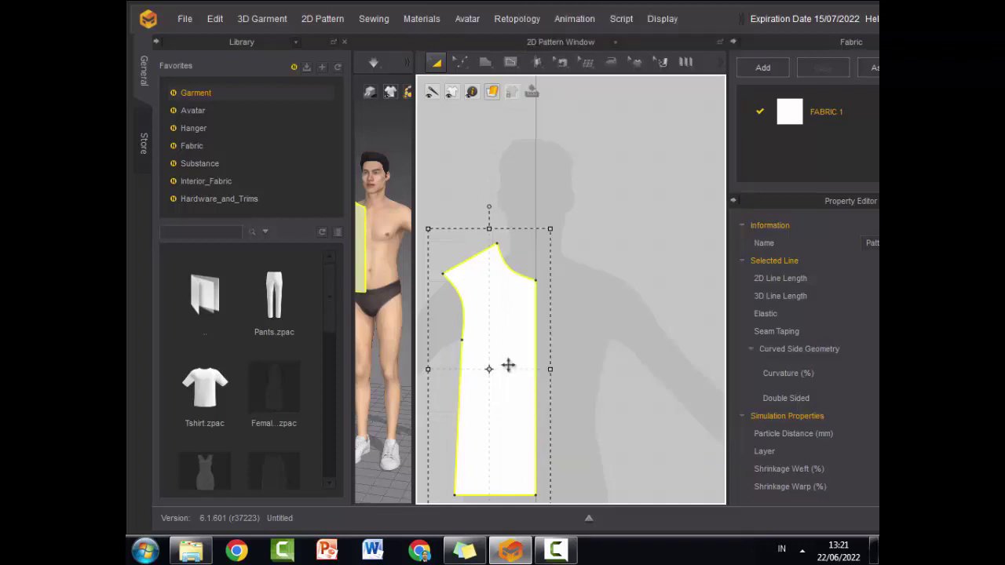
# - Try moving the half-bodice across the centre line, undo the move and deselect the pattern
pyautogui.scroll(3, 540, 357)
pyautogui.scroll(-3, 540, 359)
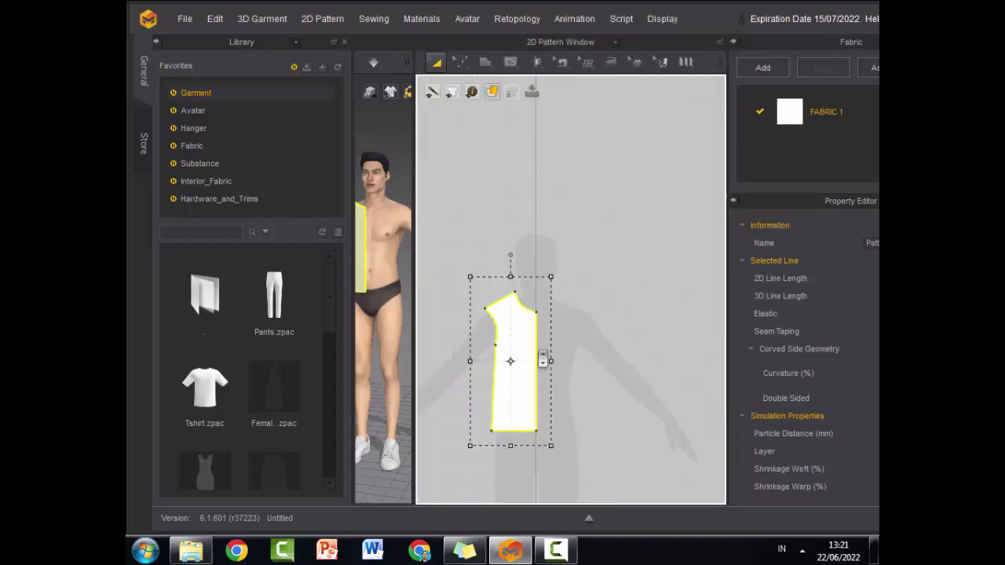
pyautogui.moveTo(566, 359); pyautogui.dragTo(566, 359)
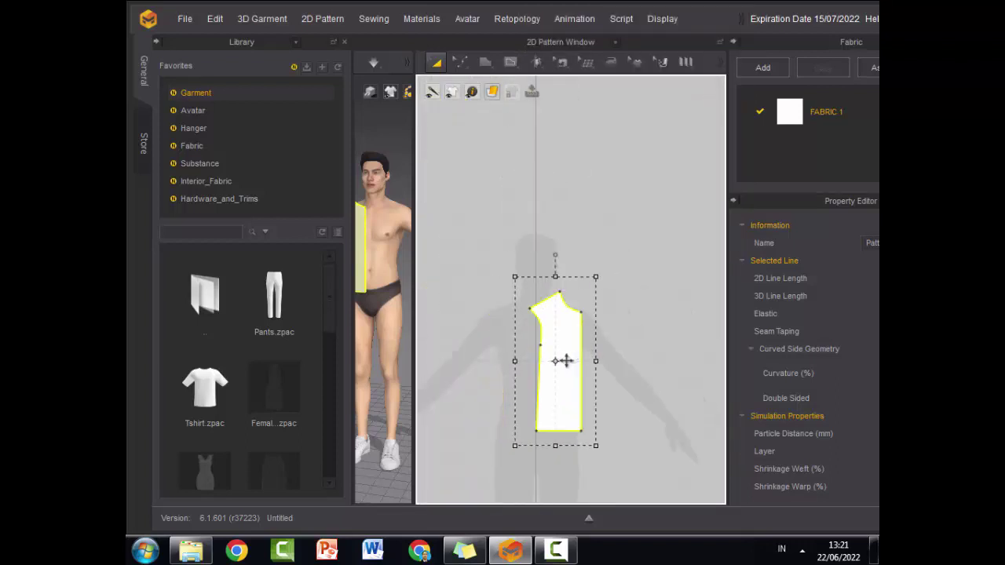
pyautogui.hotkey('ctrl', 'z')
pyautogui.scroll(-2, 585, 377)
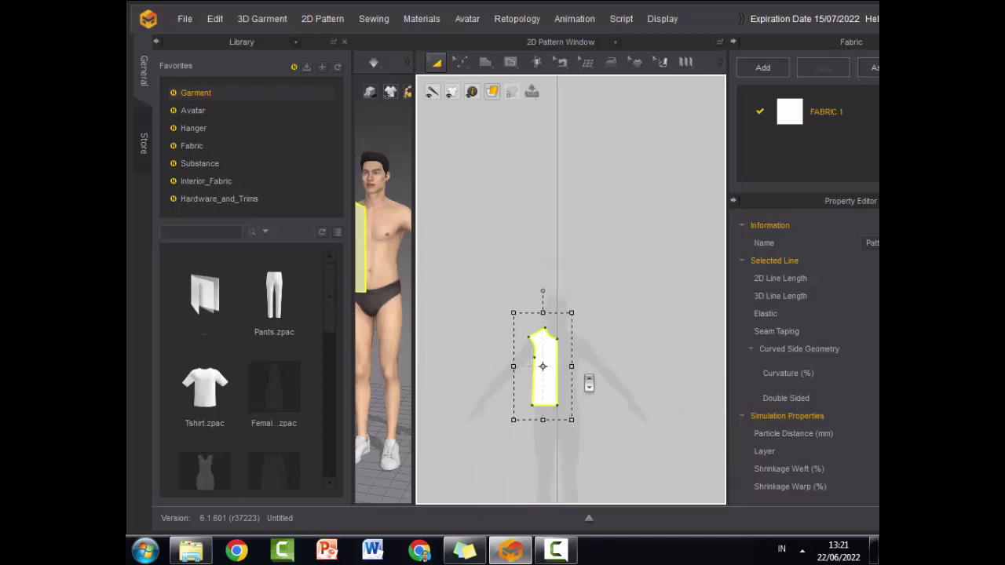
pyautogui.scroll(4, 589, 383)
pyautogui.click(563, 346)
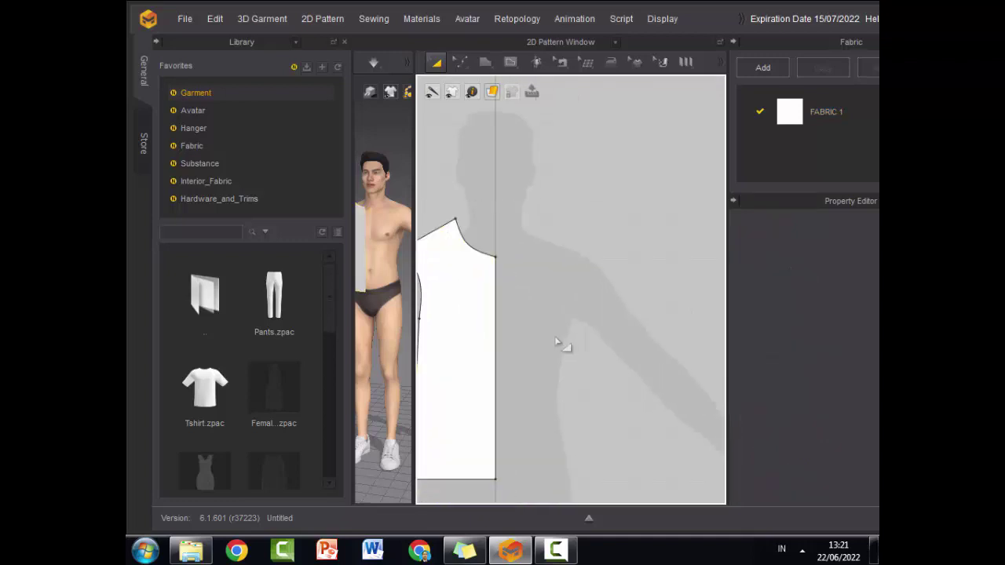
# - Try to apply Mirror Paste from the half-bodice's centre edge with Edit Curve Point
pyautogui.click(493, 336)
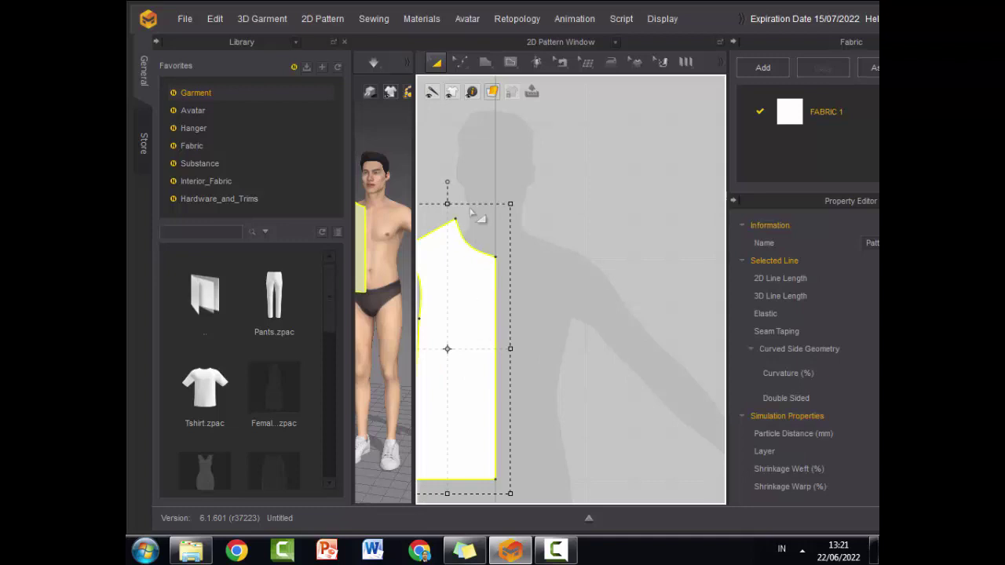
pyautogui.click(460, 63)
pyautogui.click(475, 130)
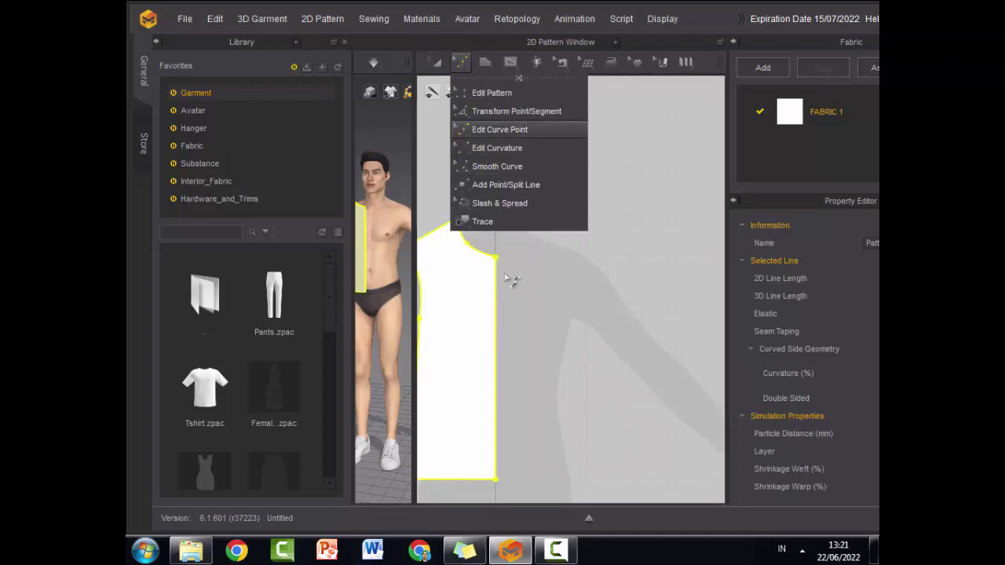
pyautogui.click(496, 318)
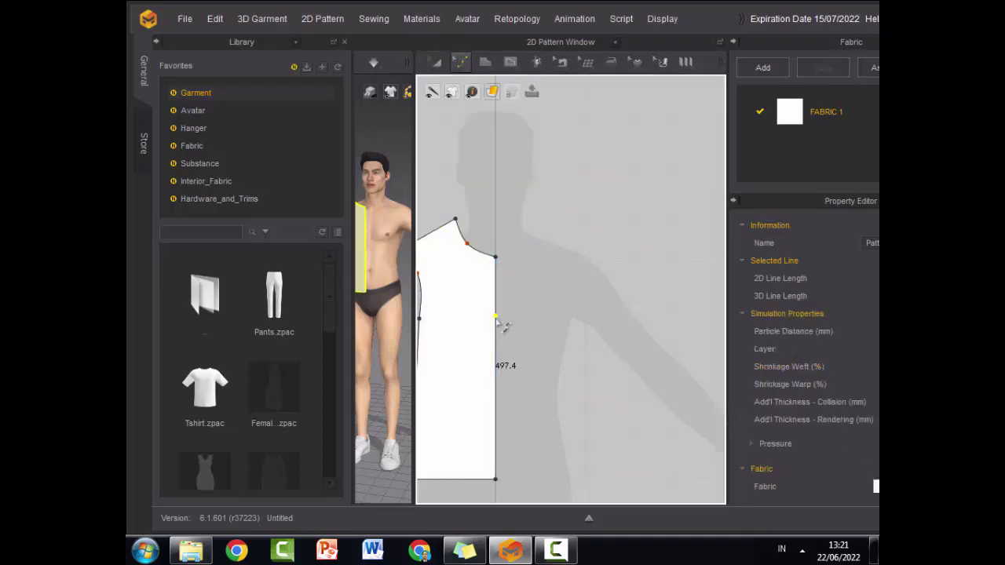
pyautogui.click(496, 333)
pyautogui.click(495, 316)
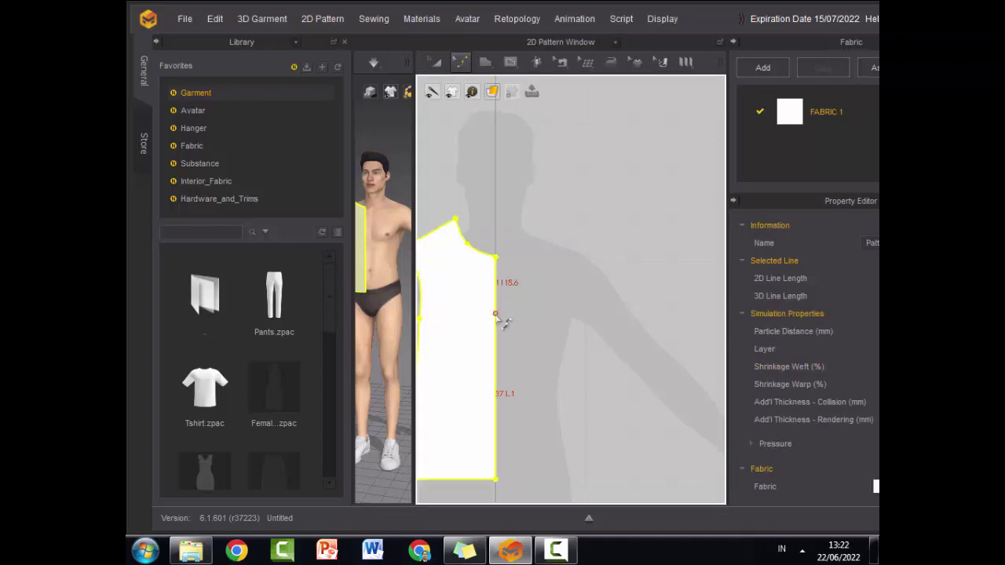
pyautogui.rightClick(497, 318)
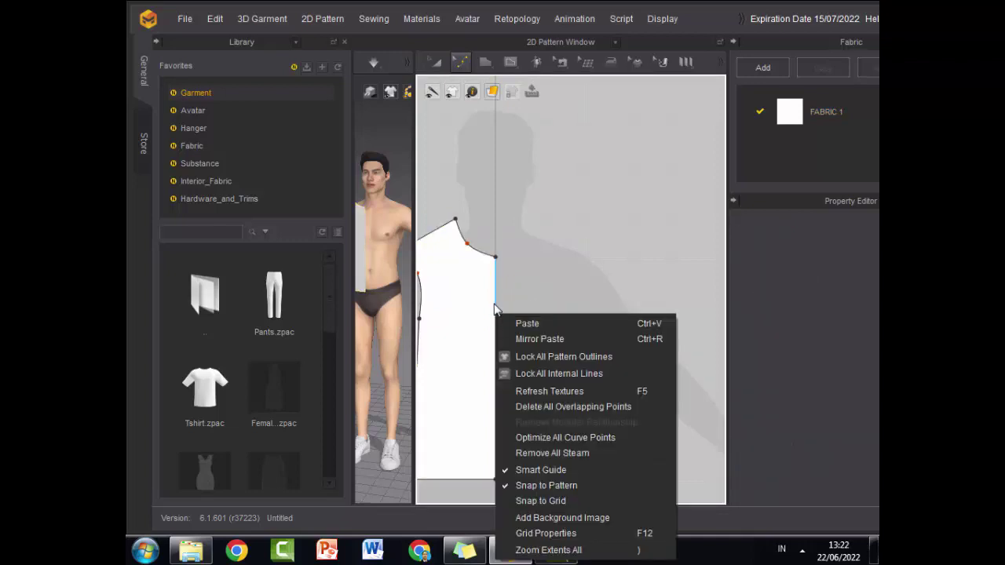
pyautogui.click(525, 335)
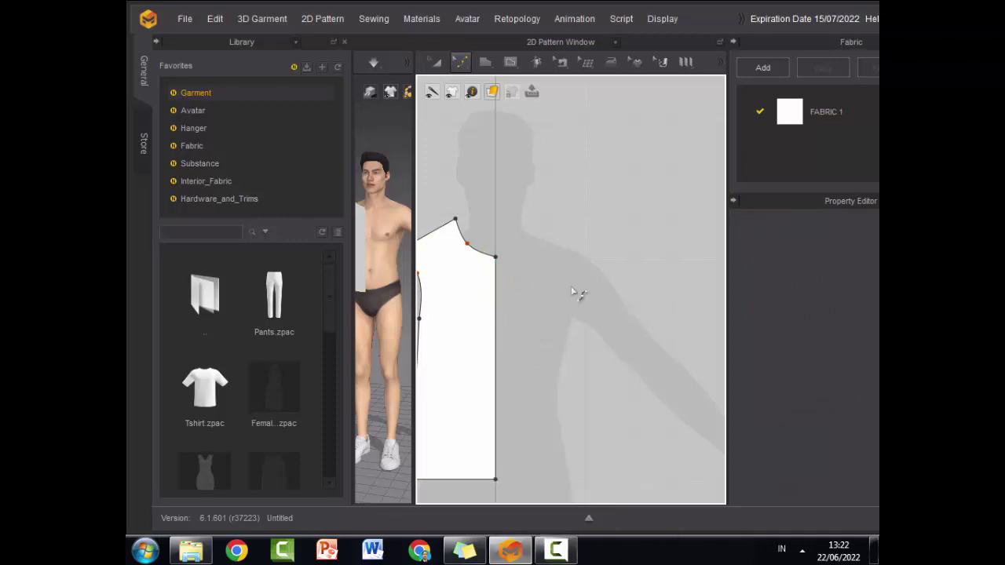
pyautogui.click(496, 337)
pyautogui.rightClick(500, 340)
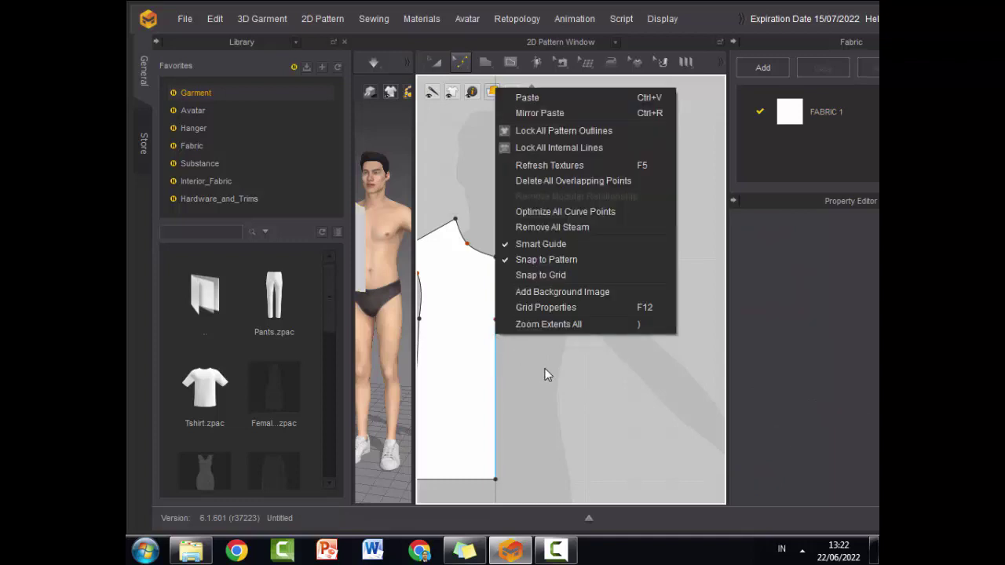
pyautogui.click(584, 370)
pyautogui.click(585, 369)
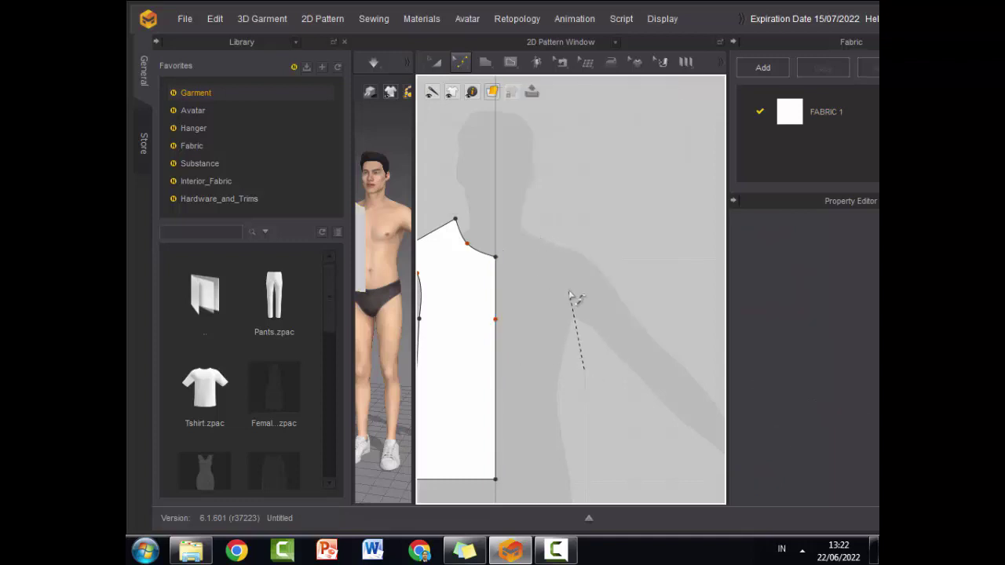
pyautogui.rightClick(618, 274)
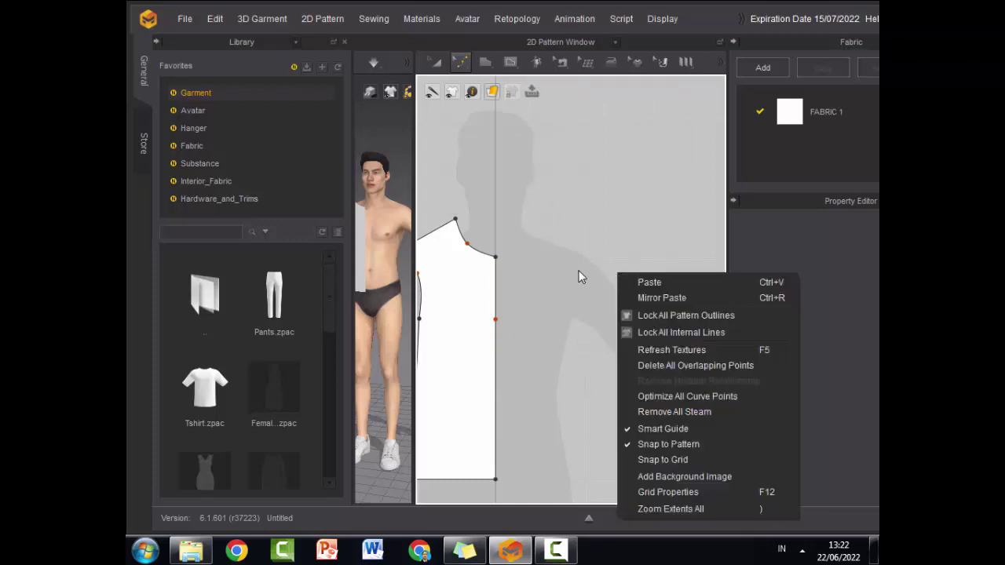
pyautogui.click(582, 278)
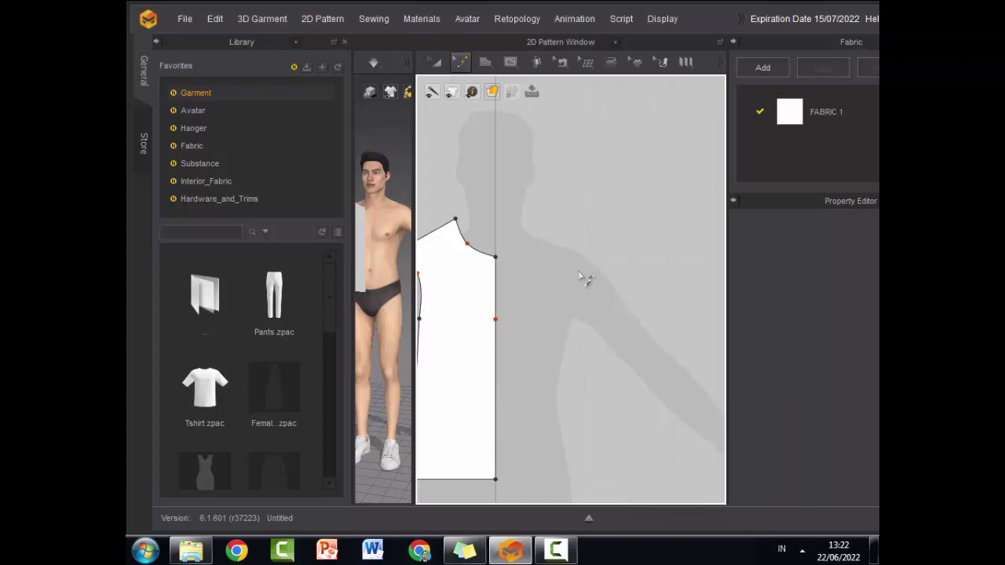
# - Try placing two curve points on the half-bodice's centre edge and undo them
pyautogui.rightClick(496, 326)
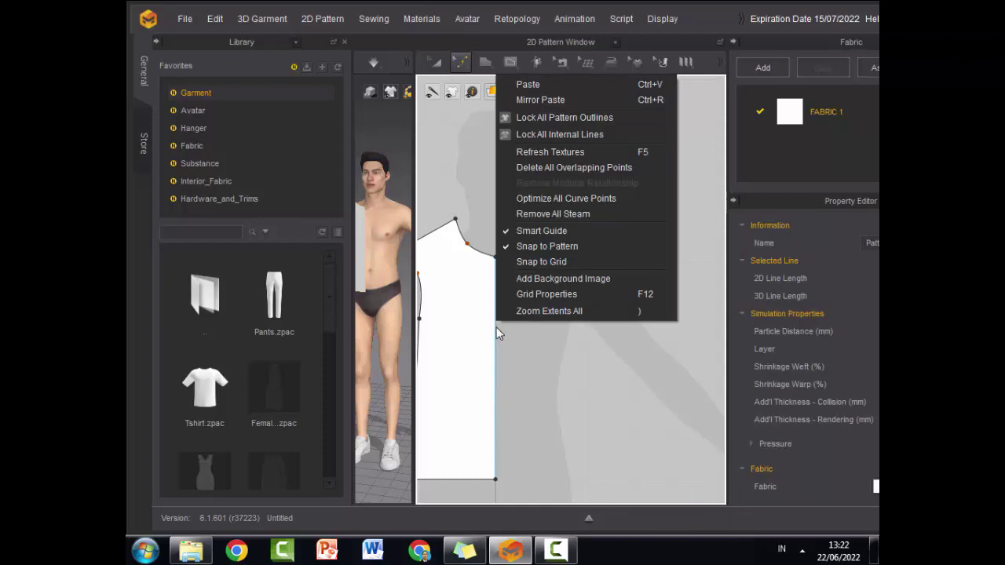
pyautogui.click(495, 366)
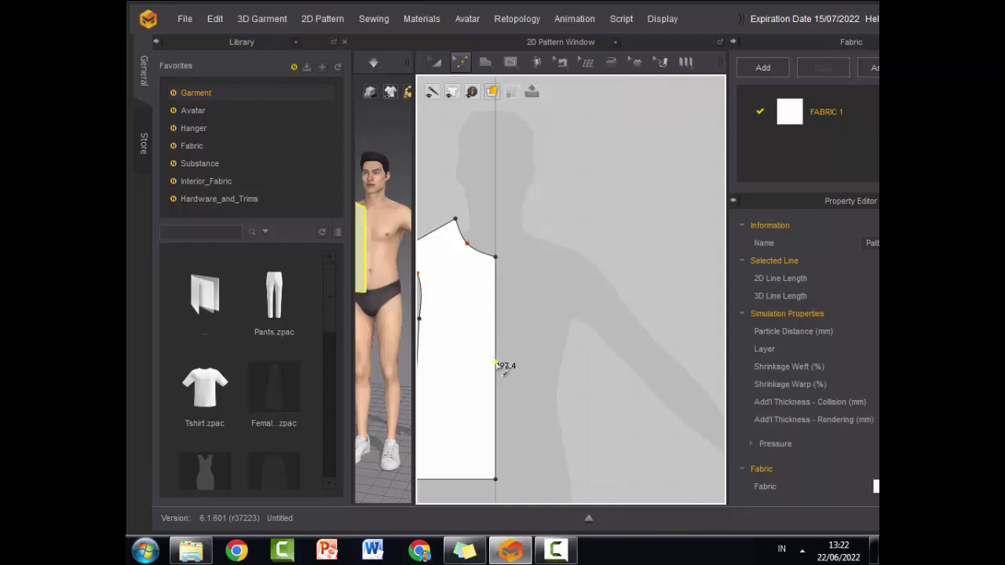
pyautogui.rightClick(494, 363)
pyautogui.click(488, 345)
pyautogui.click(495, 342)
pyautogui.rightClick(498, 350)
pyautogui.click(574, 262)
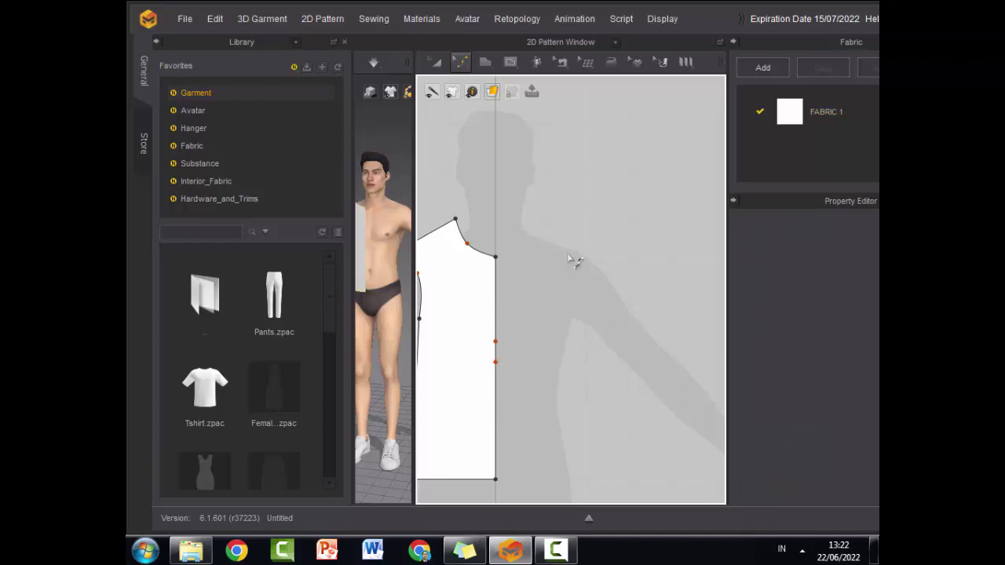
pyautogui.hotkey('ctrl', 'z')
pyautogui.hotkey('ctrl', 'z')
pyautogui.hotkey('ctrl', 'z')
pyautogui.hotkey('ctrl', 'z')
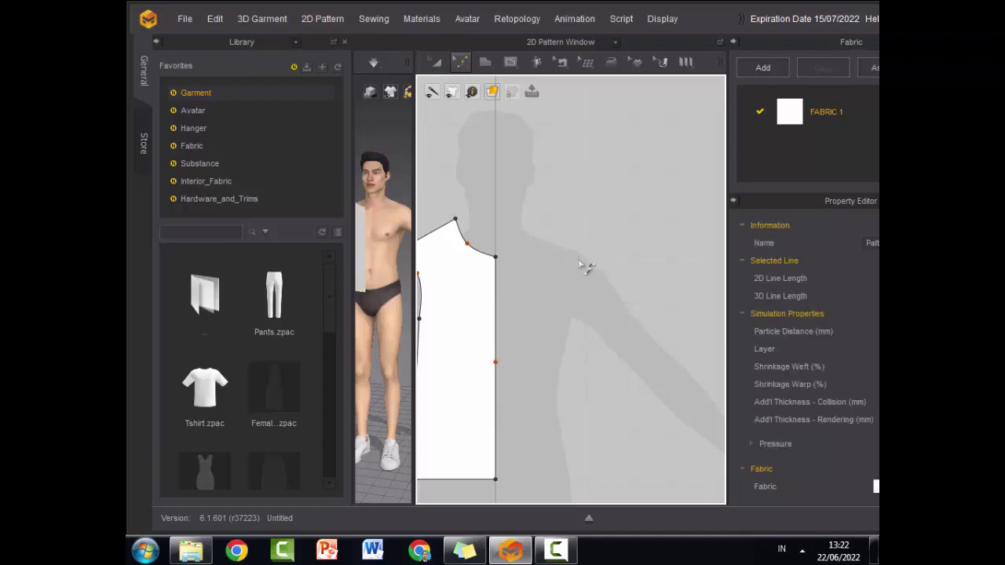
# - Select the half-bodice's centre edge with Edit Pattern and open its line options
pyautogui.scroll(2, 594, 279)
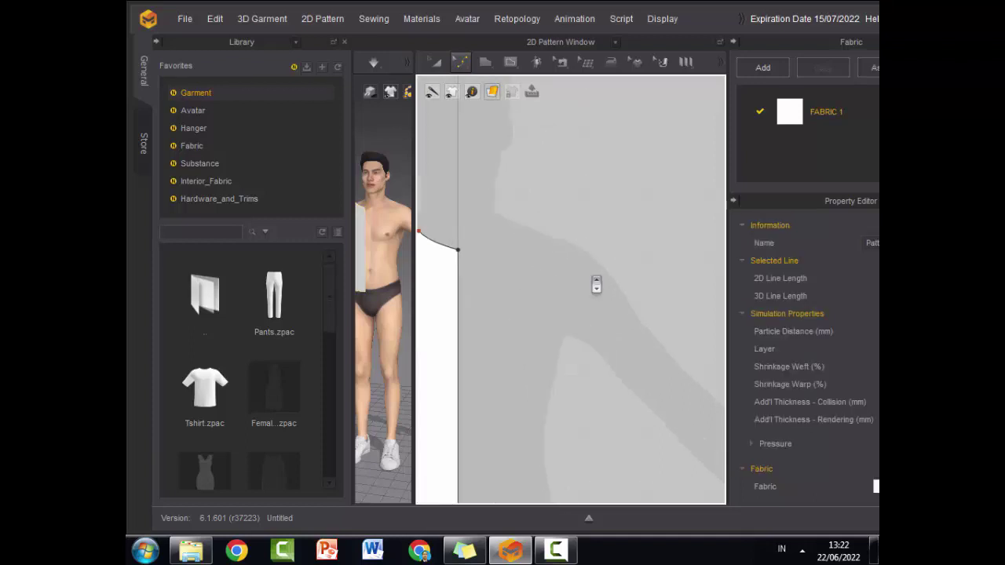
pyautogui.click(479, 66)
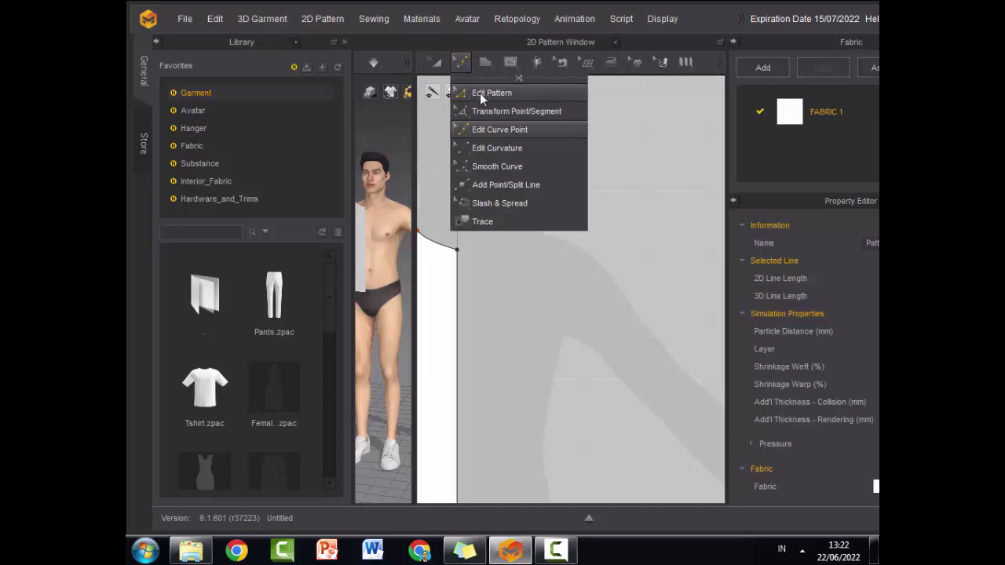
pyautogui.click(480, 93)
pyautogui.click(458, 336)
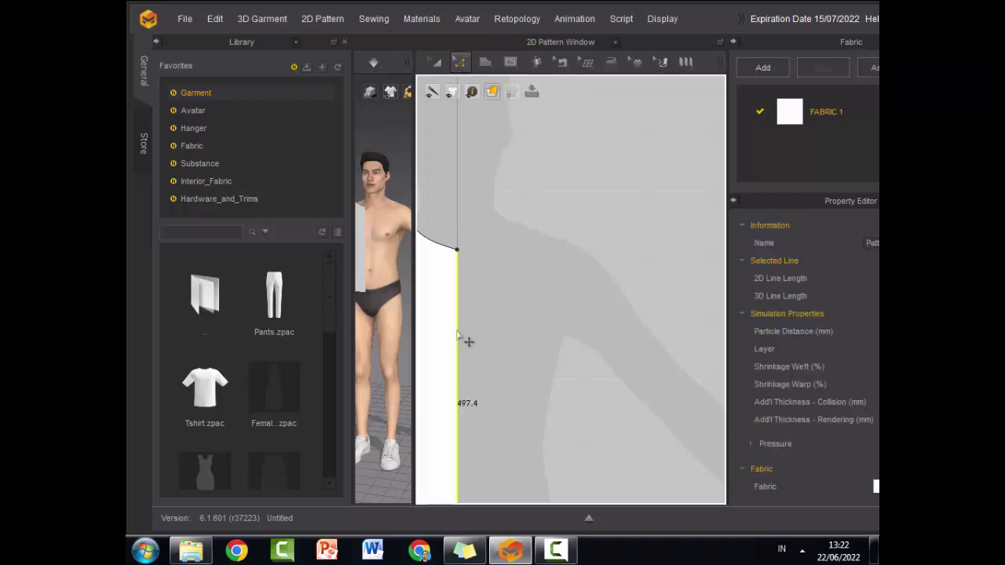
pyautogui.rightClick(458, 336)
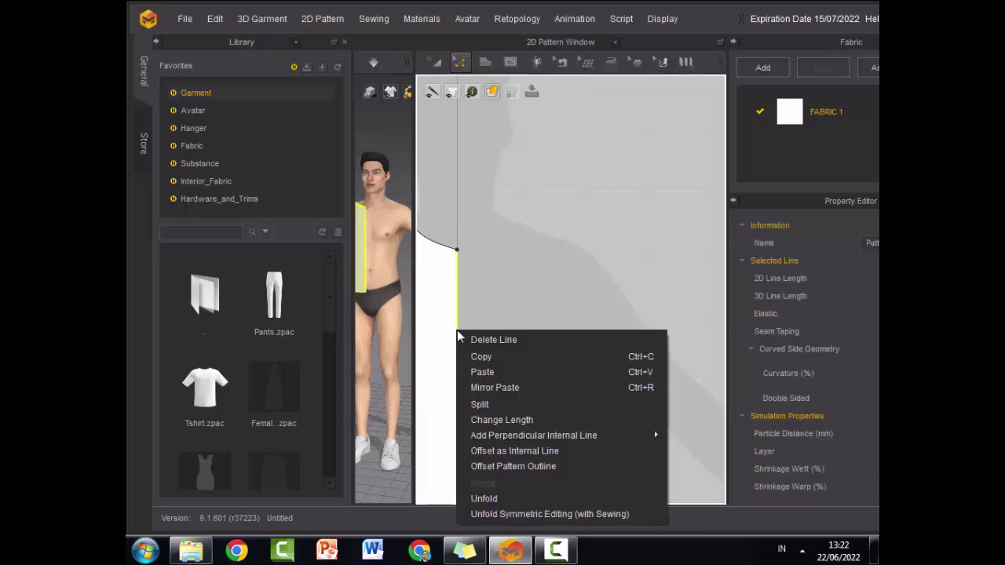
pyautogui.click(547, 264)
# - Try to mirror the half-bodice by applying Mirror Paste to its centre edge with Edit Pattern
pyautogui.scroll(2, 544, 268)
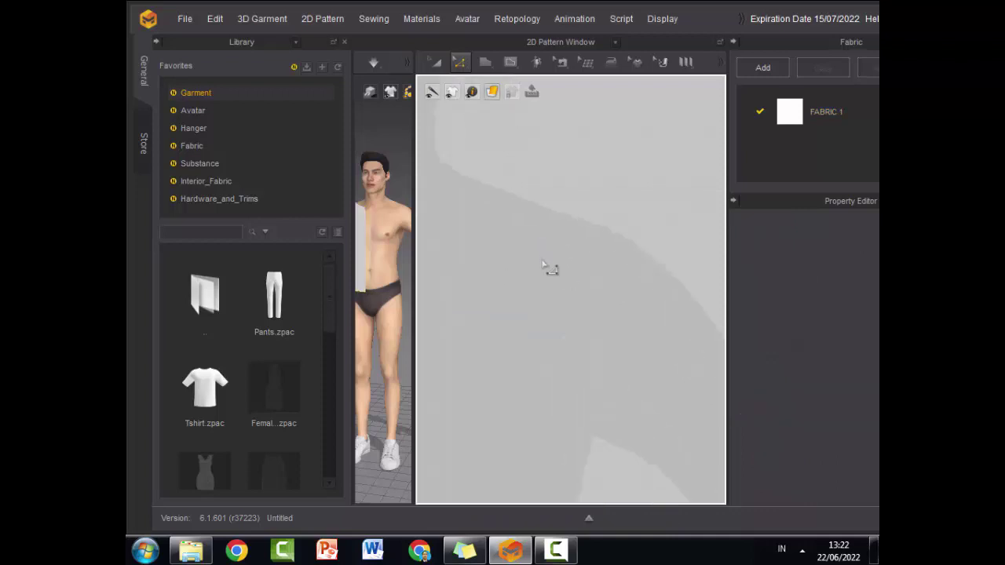
pyautogui.scroll(-1, 544, 269)
pyautogui.click(460, 62)
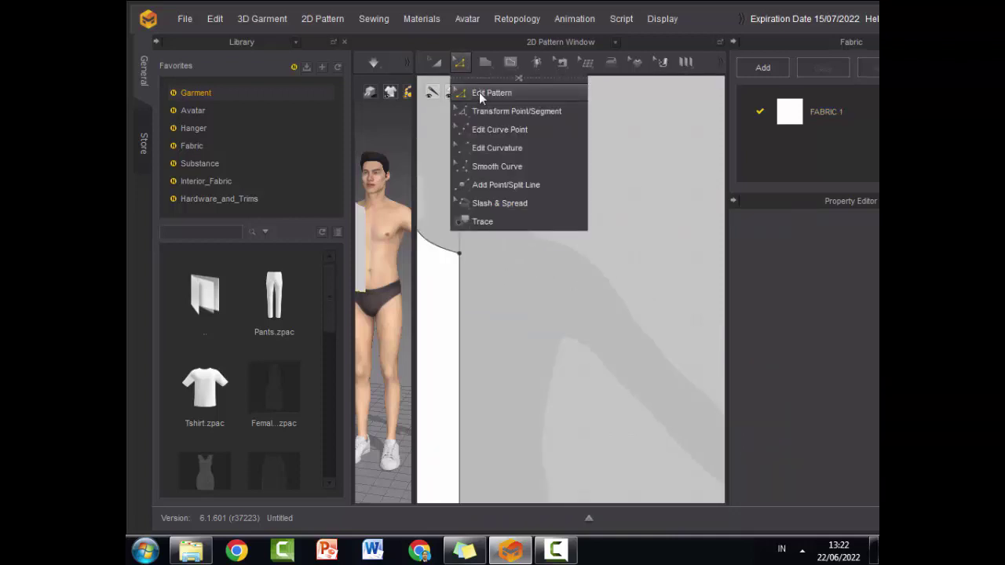
pyautogui.click(479, 92)
pyautogui.scroll(-1, 579, 269)
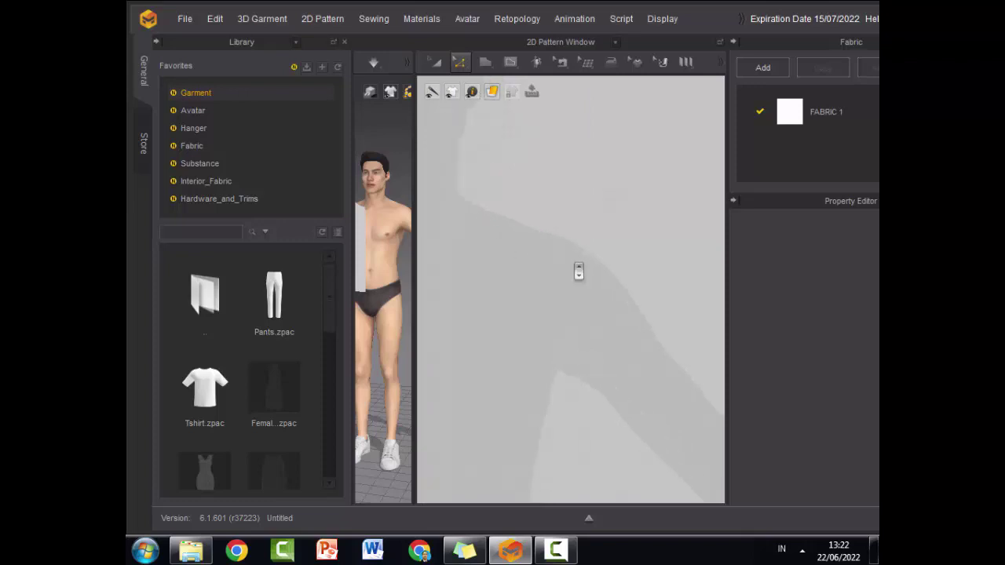
pyautogui.click(460, 65)
pyautogui.click(523, 342)
pyautogui.scroll(-4, 524, 343)
pyautogui.scroll(2, 525, 346)
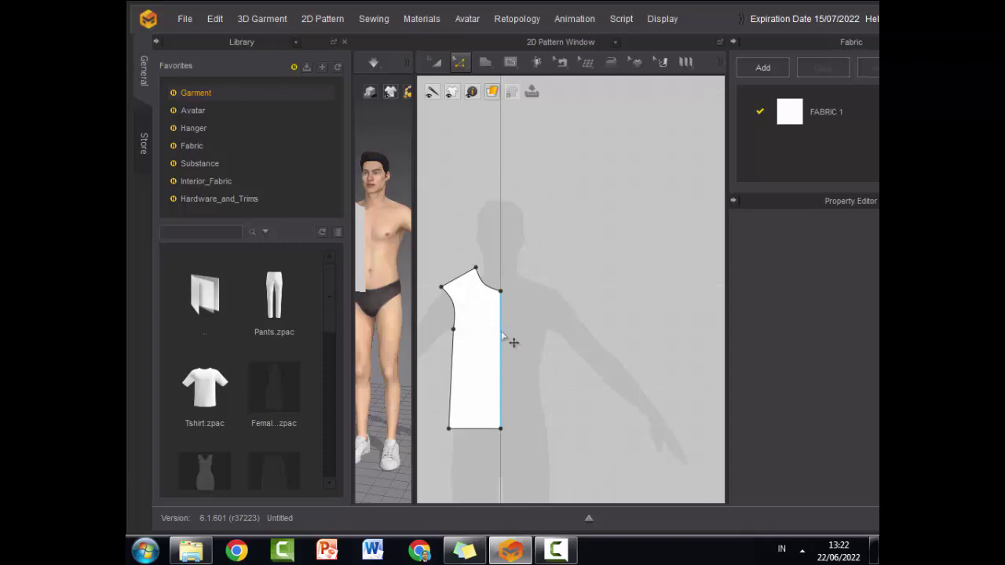
pyautogui.rightClick(501, 332)
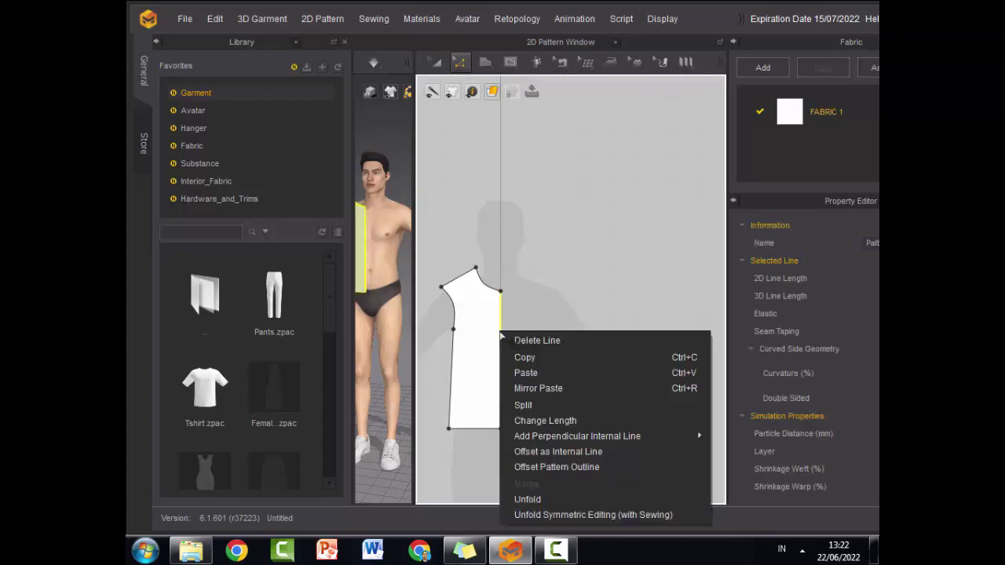
pyautogui.click(522, 385)
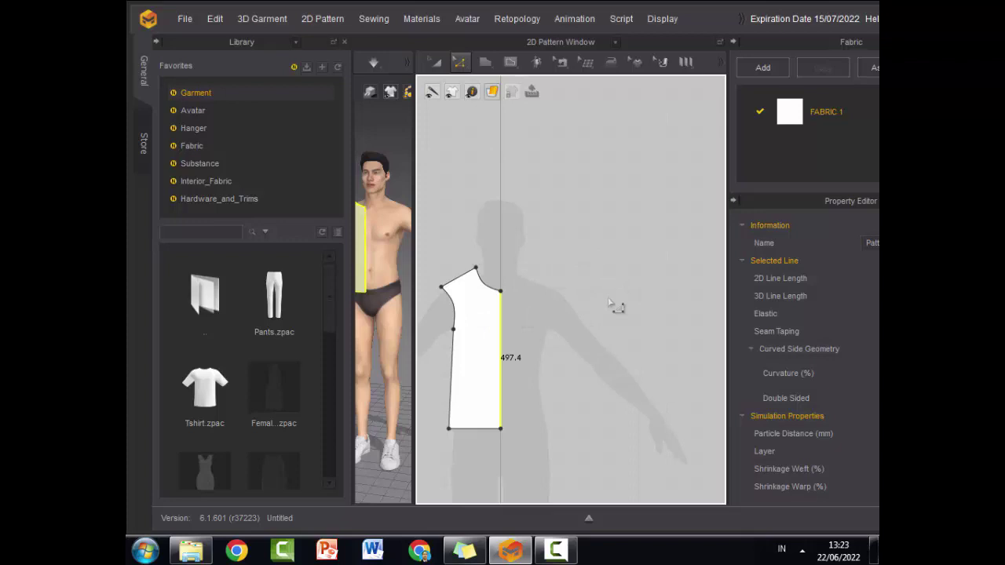
# - Try unfolding the half-bodice across its straight centre edge with Edit Pattern
pyautogui.scroll(-3, 507, 354)
pyautogui.scroll(2, 505, 354)
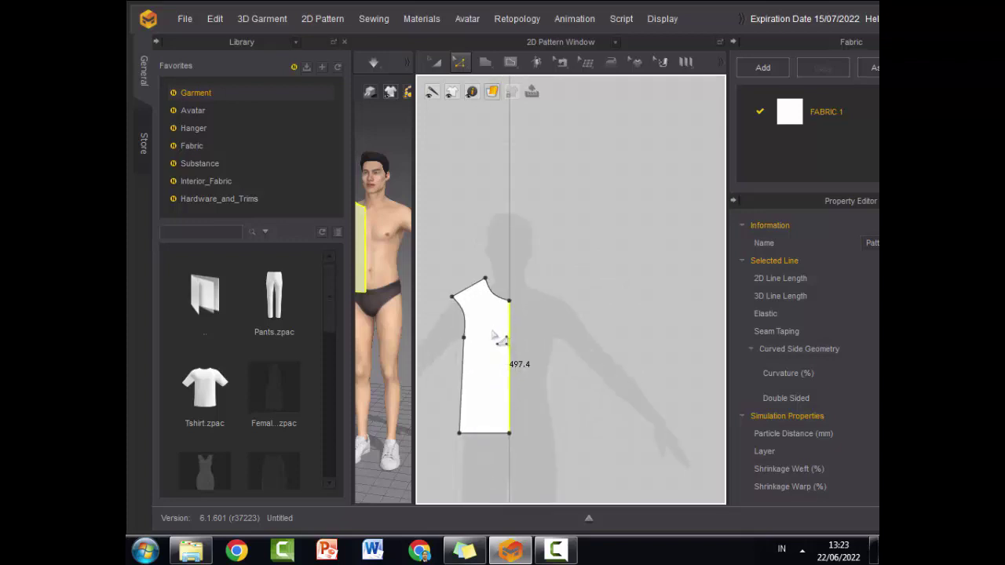
pyautogui.scroll(3, 517, 351)
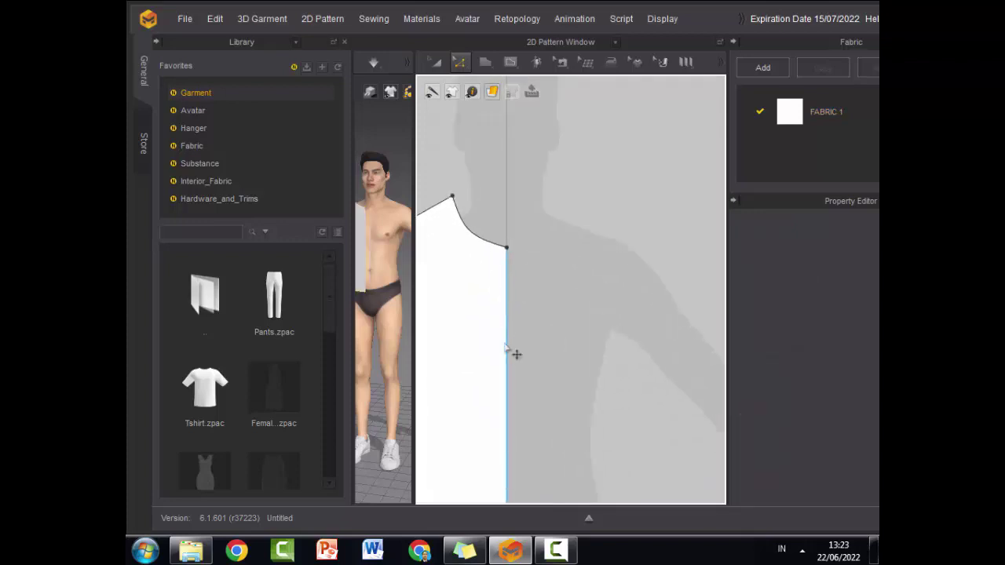
pyautogui.click(506, 351)
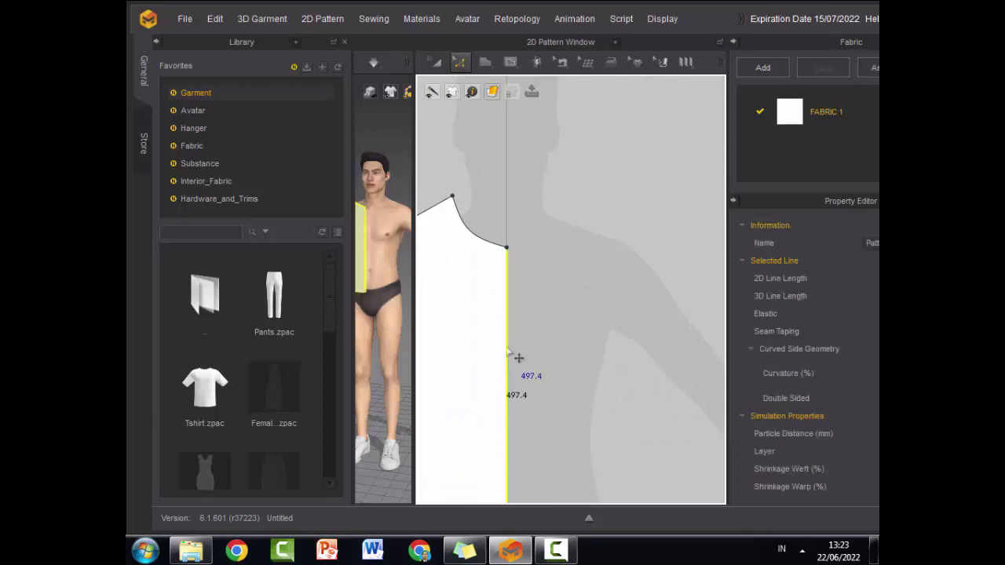
pyautogui.rightClick(507, 350)
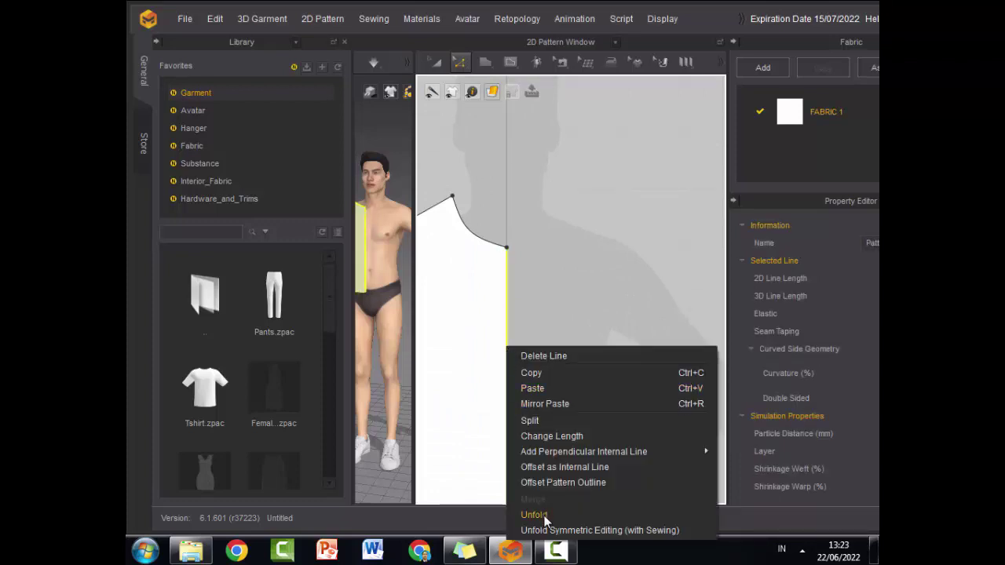
pyautogui.click(546, 514)
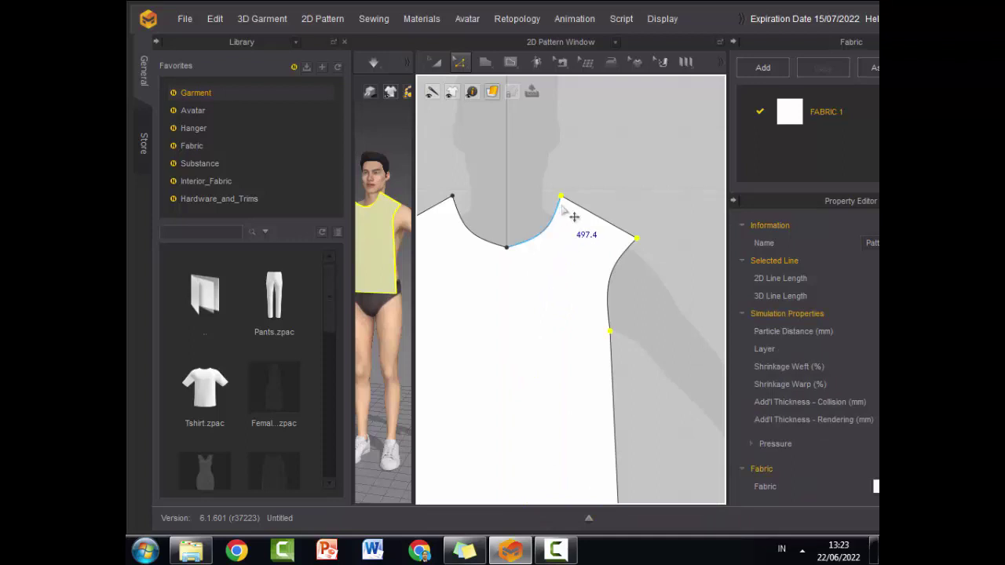
pyautogui.scroll(-2, 573, 217)
pyautogui.scroll(2, 569, 223)
pyautogui.scroll(-5, 566, 235)
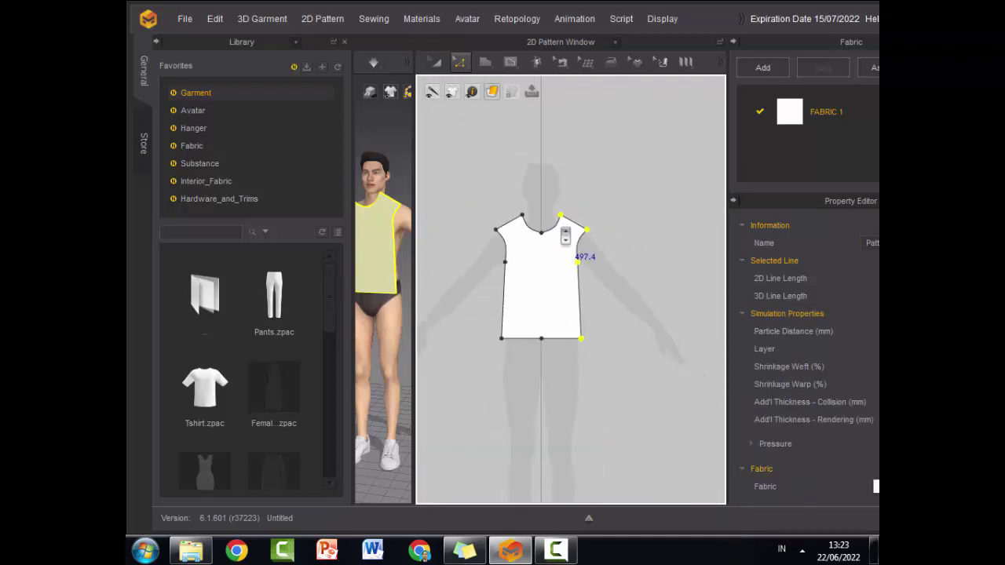
pyautogui.scroll(4, 565, 234)
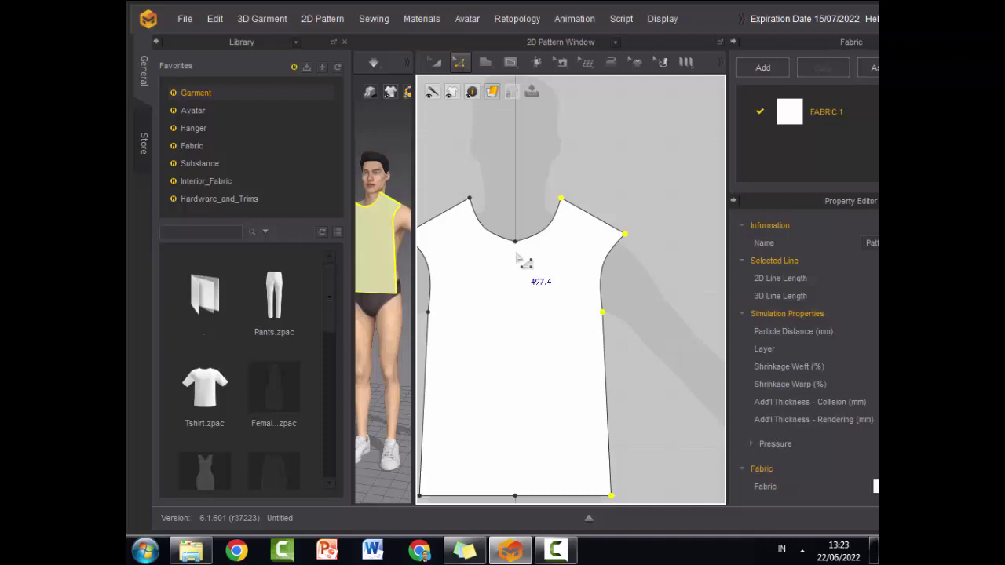
# - Undo the unfold and repeat Unfold on the half-bodice's centre edge to form the full front piece
pyautogui.click(517, 256)
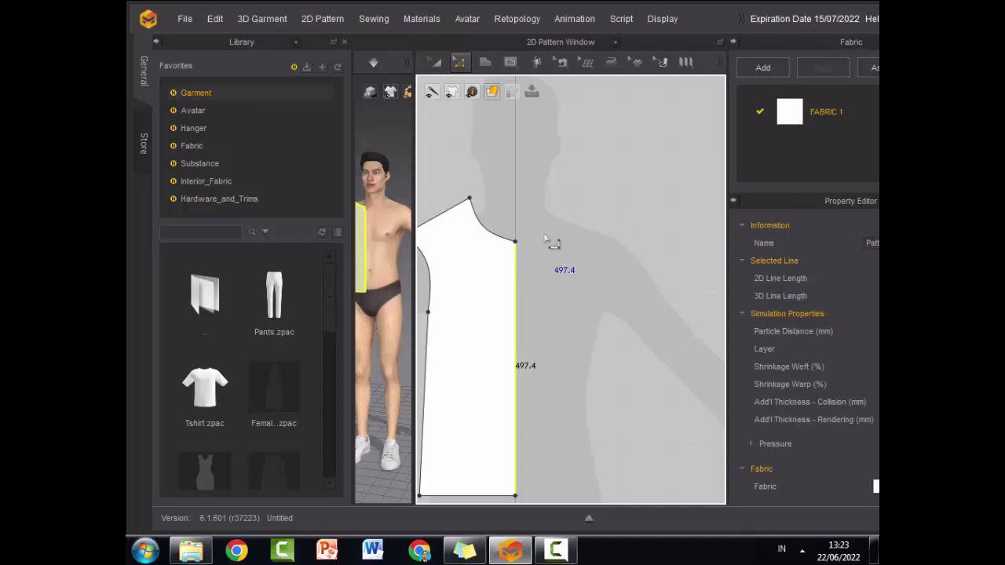
pyautogui.rightClick(515, 288)
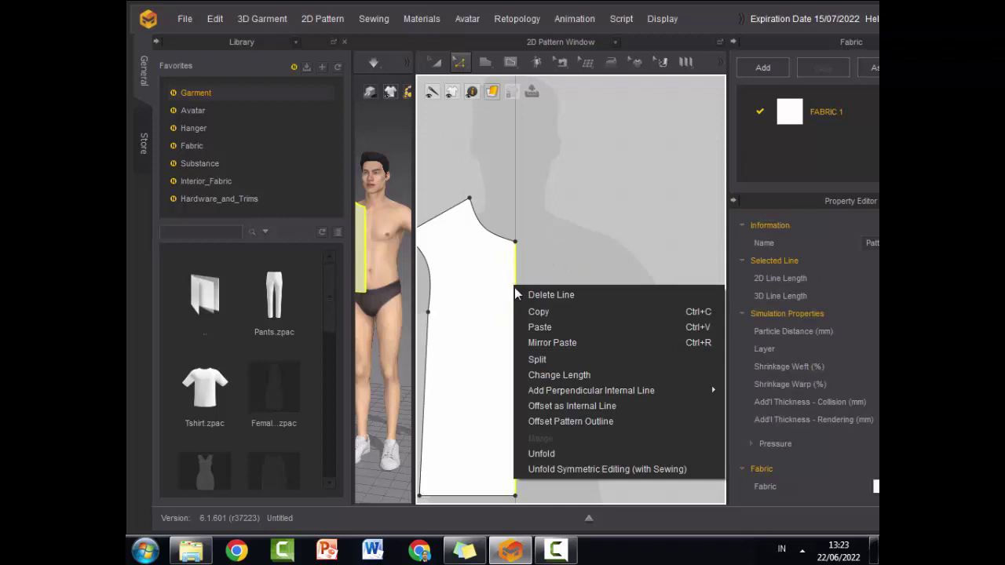
pyautogui.click(541, 454)
pyautogui.scroll(3, 650, 299)
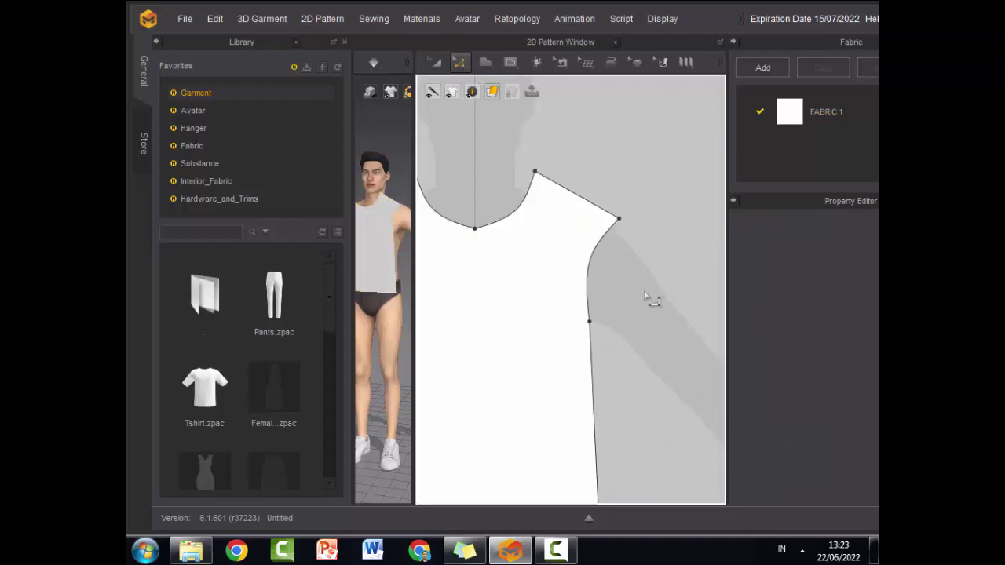
pyautogui.scroll(-4, 649, 299)
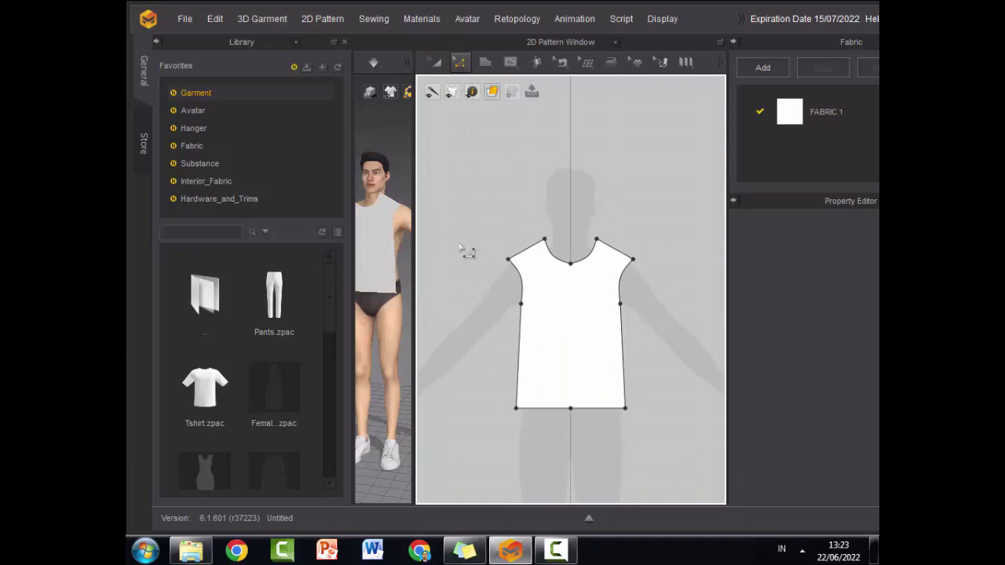
# - Enlarge the 3D Window, copy the full bodice piece and paste the duplicate beside the avatar's outstretched arm
pyautogui.moveTo(414, 238); pyautogui.dragTo(598, 238)
pyautogui.click(490, 245)
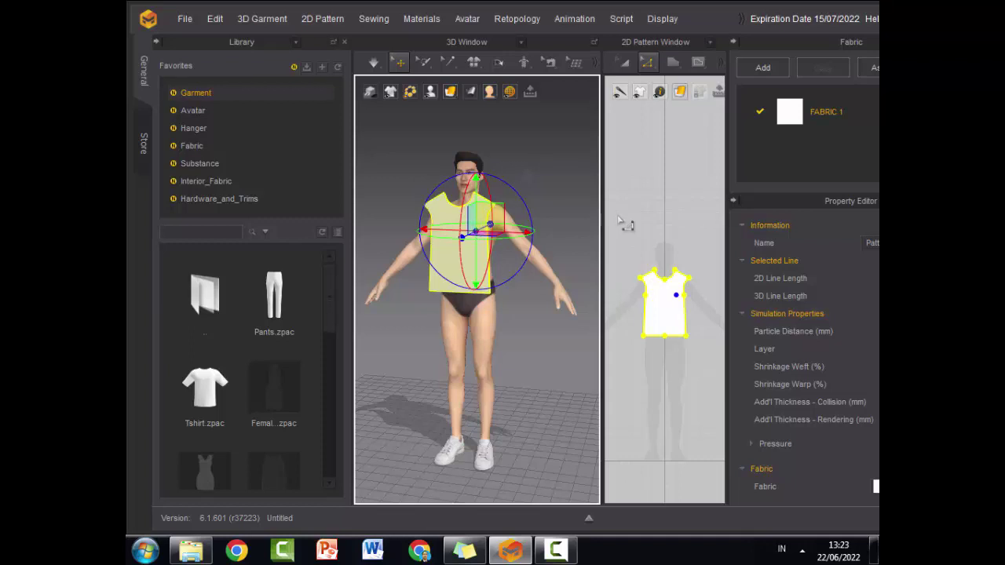
pyautogui.moveTo(603, 218); pyautogui.dragTo(655, 215)
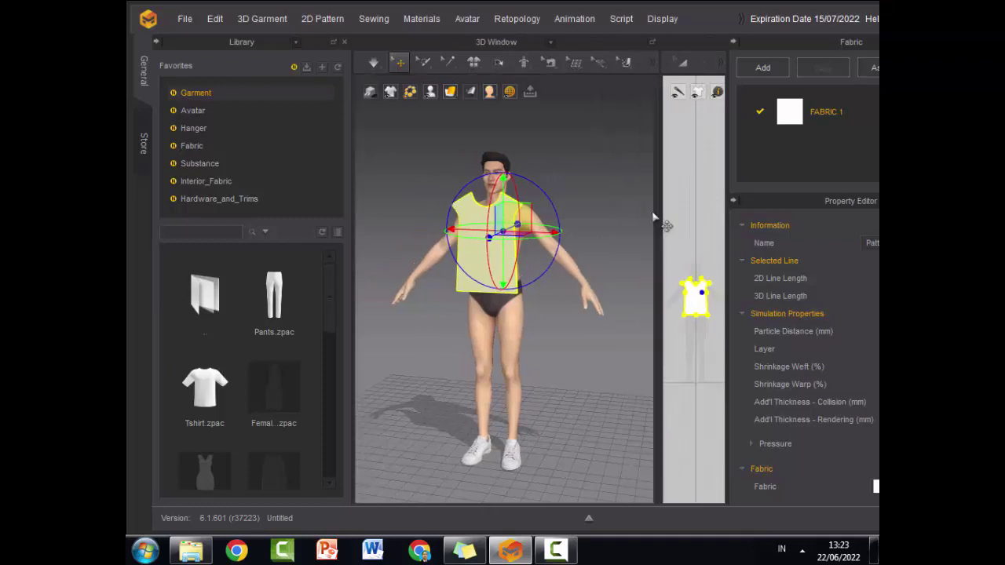
pyautogui.click(602, 212)
pyautogui.click(505, 246)
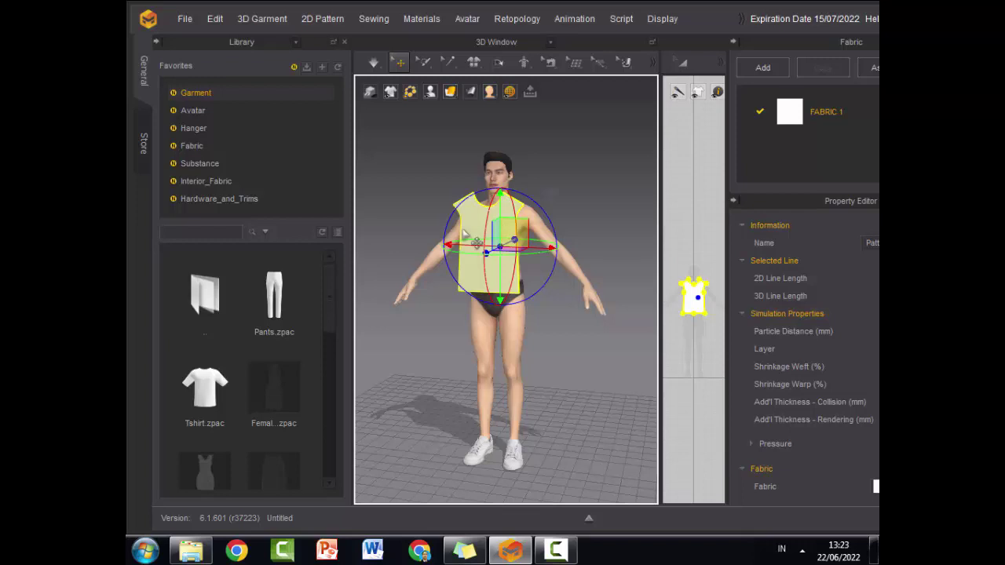
pyautogui.hotkey('ctrl', 'v')
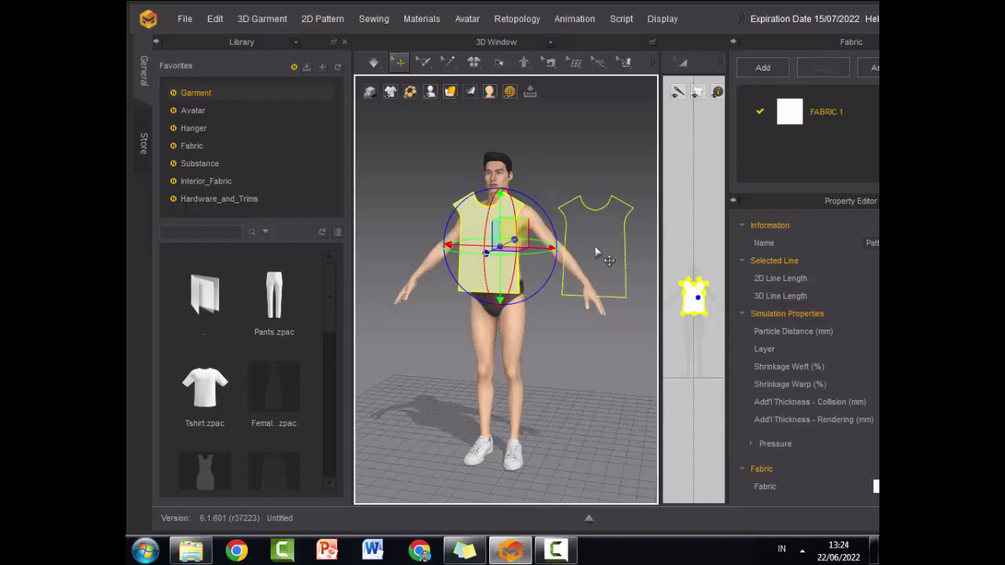
pyautogui.click(595, 245)
pyautogui.click(572, 398)
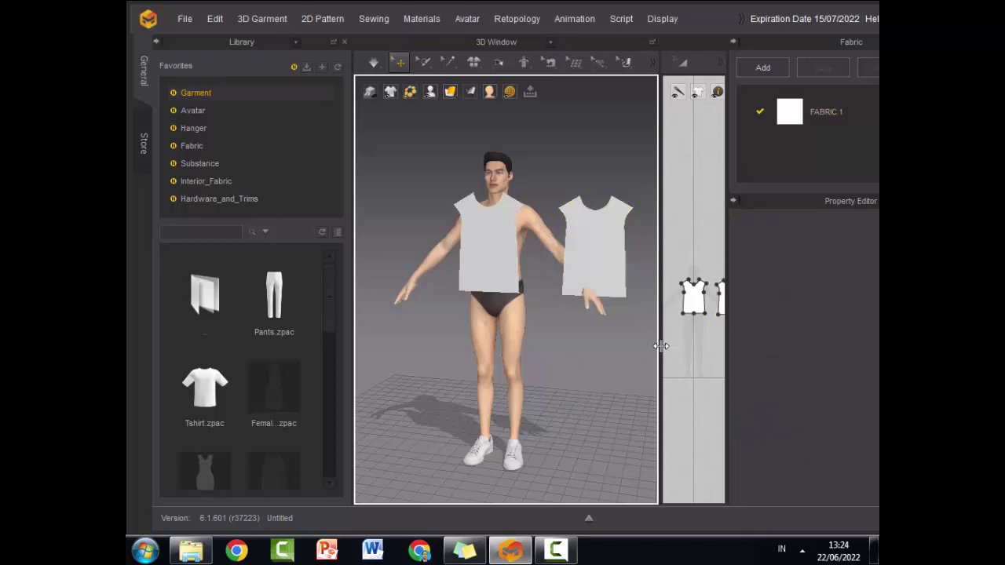
# - Enlarge the 2D Pattern Window and raise the duplicate bodice's centre neckline point to just below shoulder-neck level
pyautogui.moveTo(661, 346); pyautogui.dragTo(422, 348)
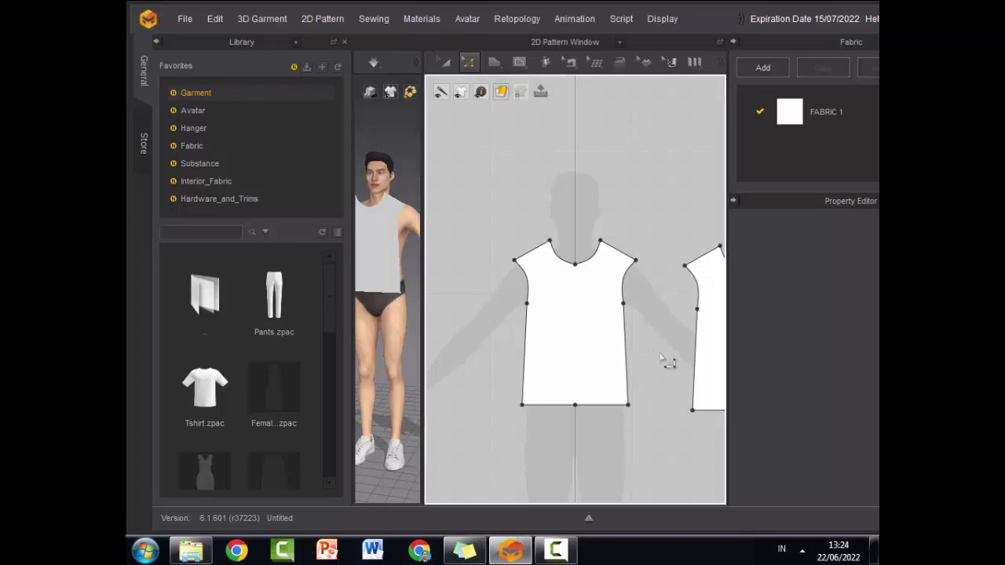
pyautogui.moveTo(646, 359); pyautogui.dragTo(427, 382, button='middle')
pyautogui.scroll(-3, 508, 236)
pyautogui.scroll(5, 507, 235)
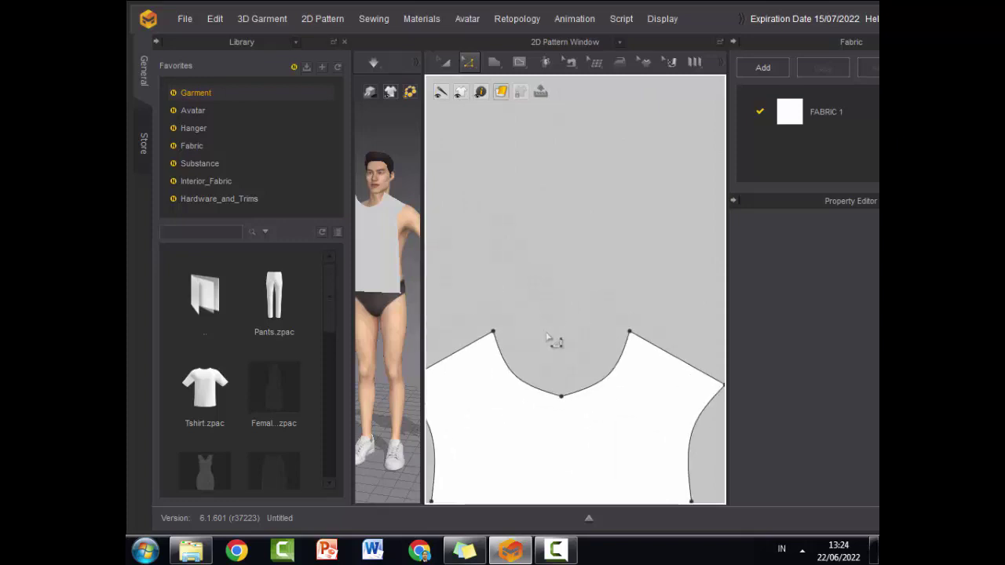
pyautogui.moveTo(574, 406); pyautogui.dragTo(578, 354)
# - Try to reshape one half of the duplicate's neckline curve while Edit Pattern is still active
pyautogui.click(610, 362)
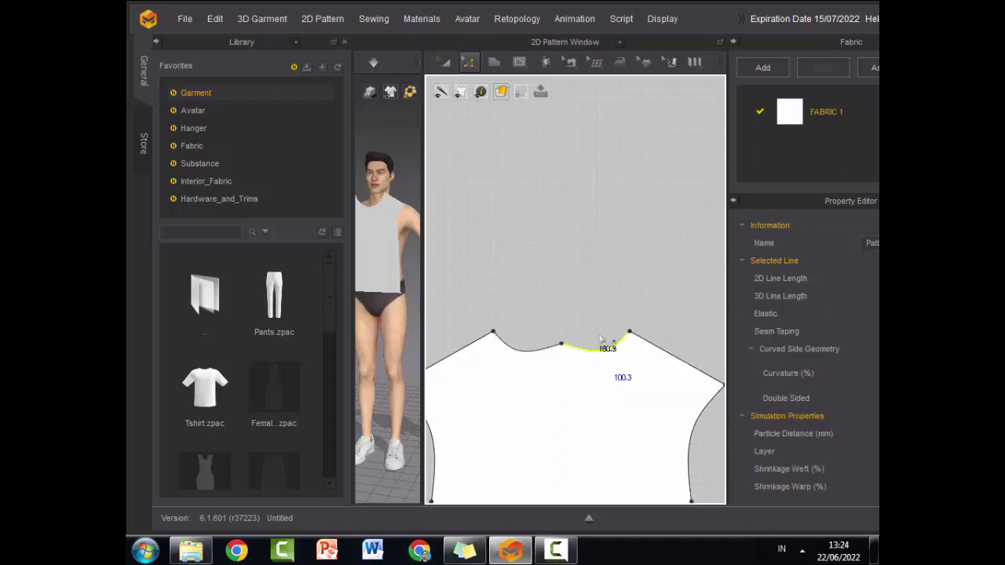
pyautogui.click(494, 62)
pyautogui.click(475, 62)
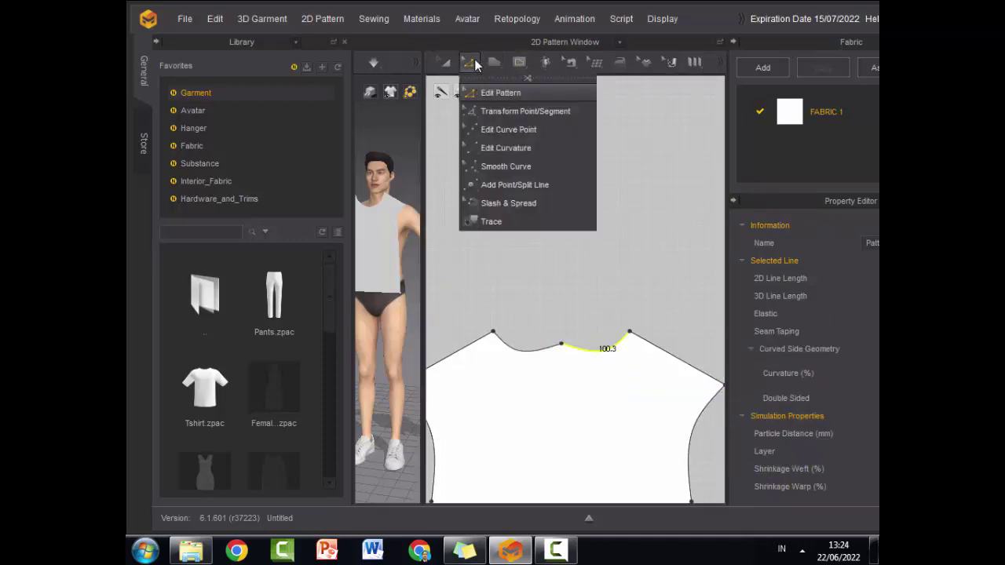
pyautogui.click(494, 131)
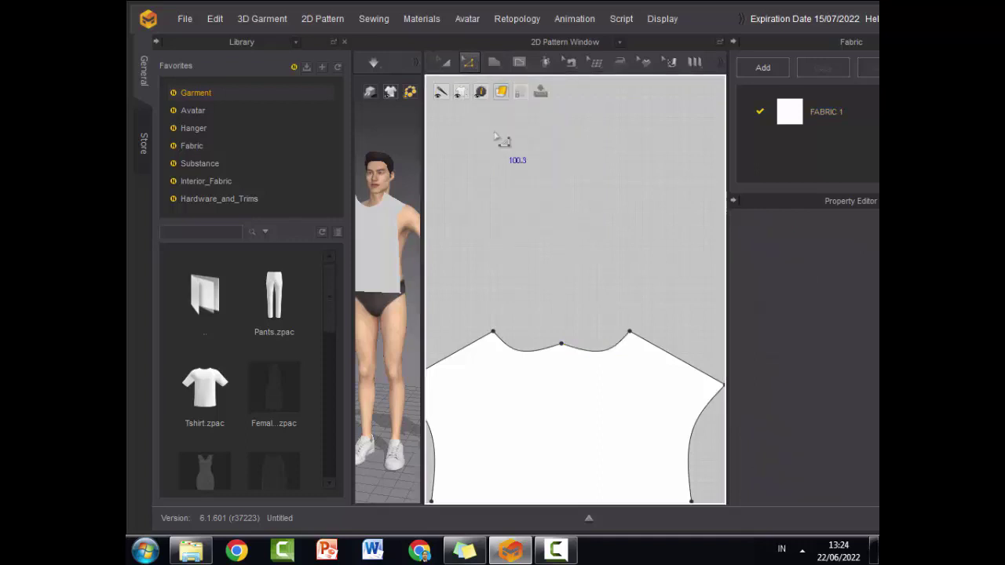
pyautogui.moveTo(604, 353); pyautogui.dragTo(616, 328)
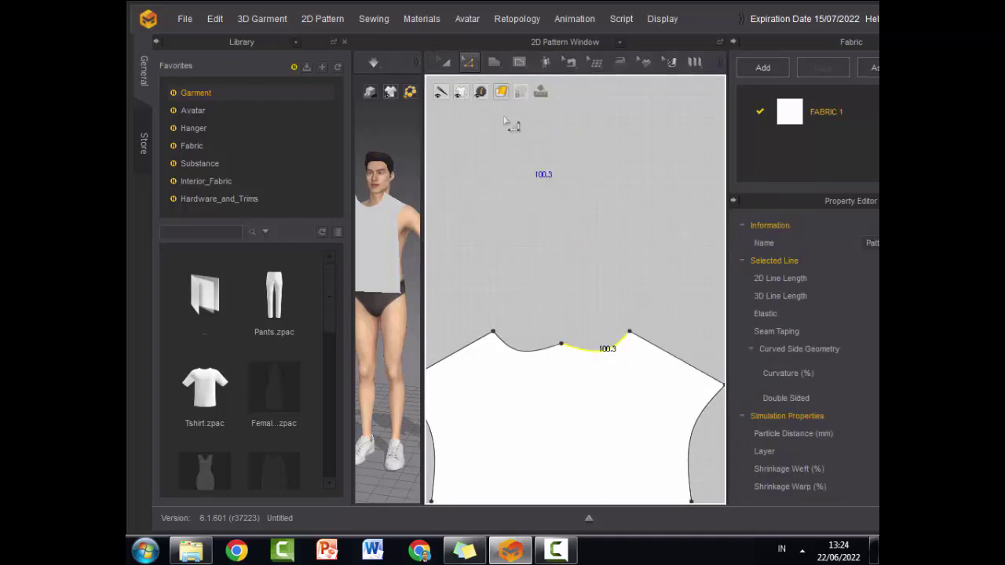
pyautogui.click(469, 63)
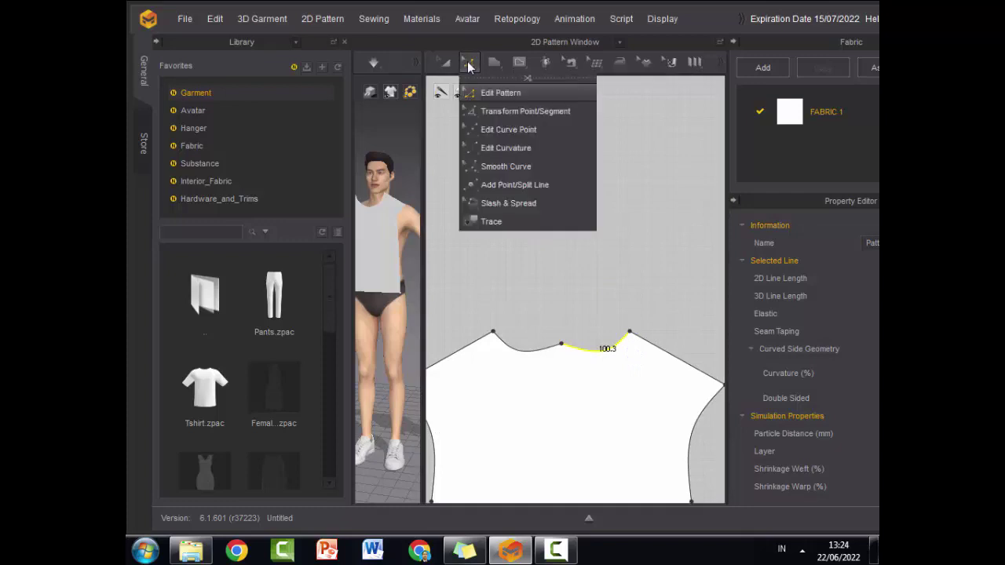
pyautogui.click(486, 129)
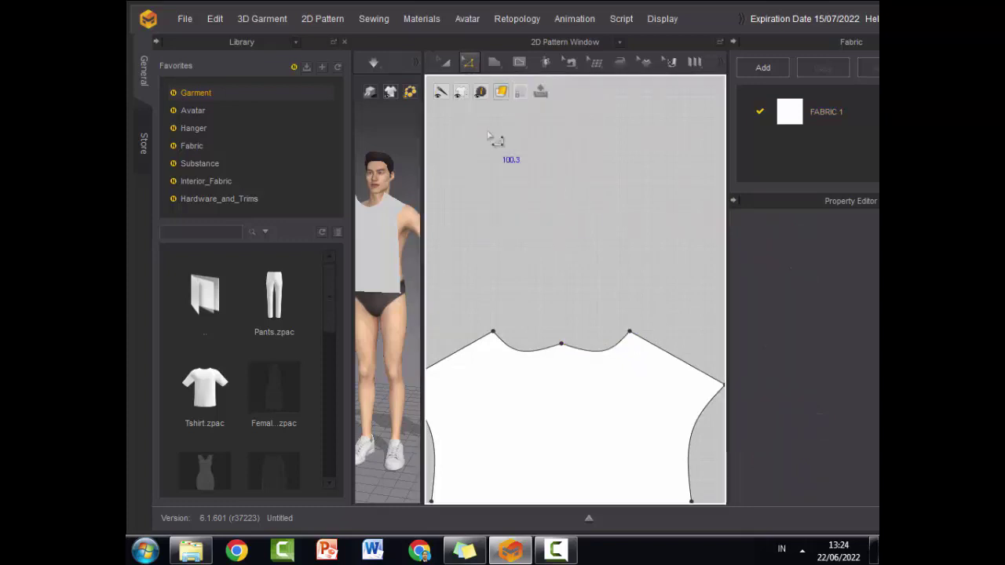
pyautogui.moveTo(605, 353); pyautogui.dragTo(604, 342)
pyautogui.hotkey('ctrl', 'z')
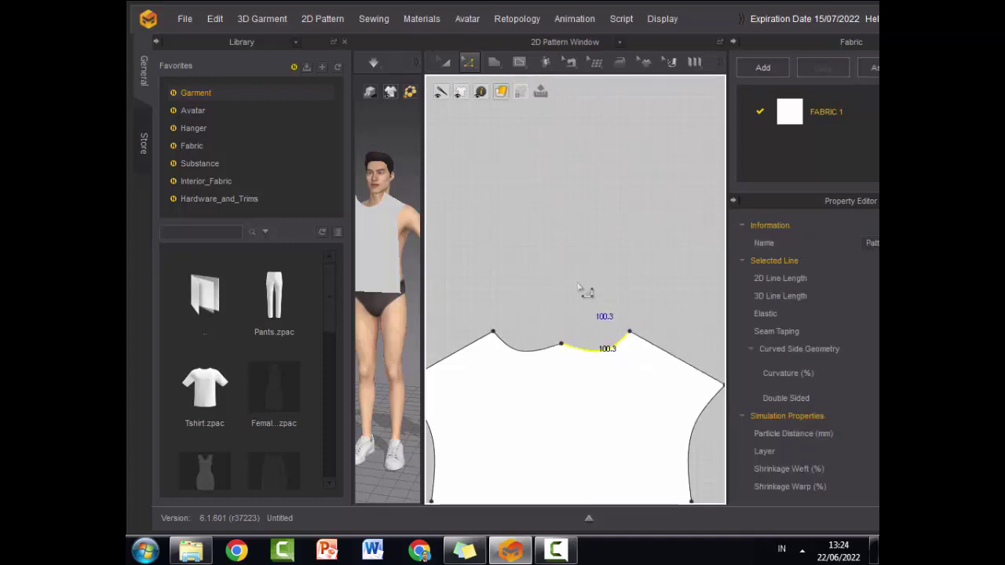
# - Use Edit Curve Point to move both neckline curve points of the duplicate inward and slightly up, flattening the curve
pyautogui.click(467, 62)
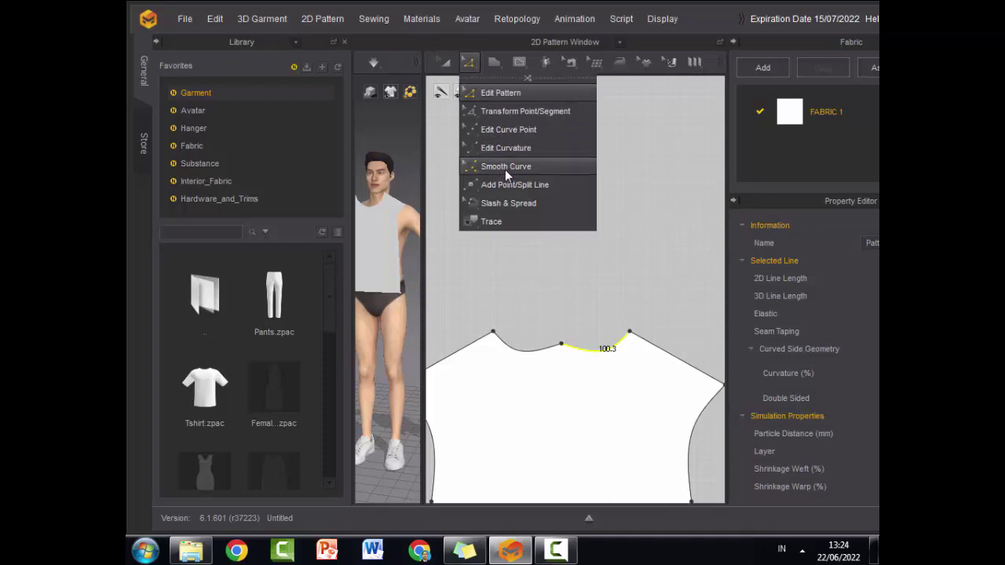
pyautogui.click(513, 131)
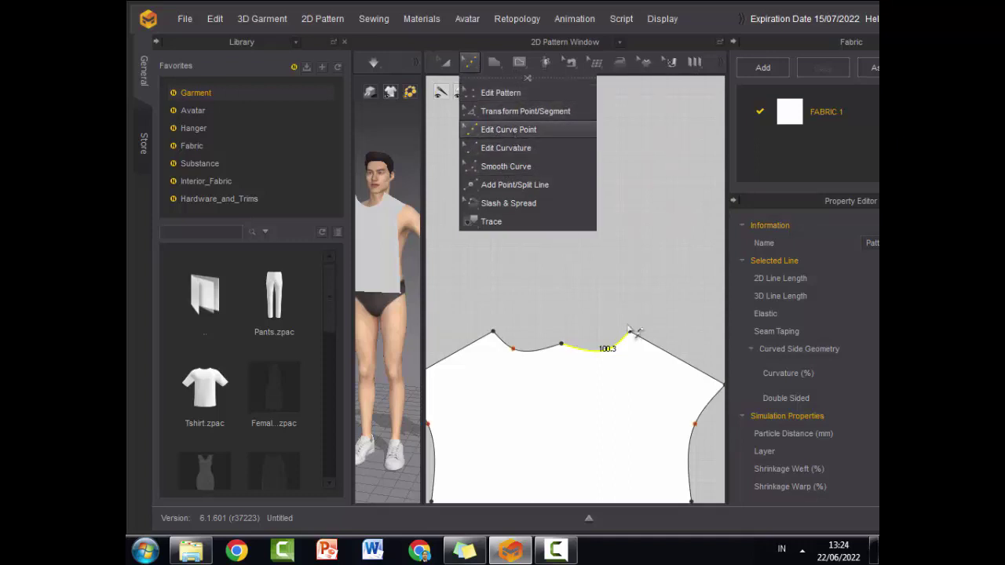
pyautogui.moveTo(513, 349); pyautogui.dragTo(525, 343)
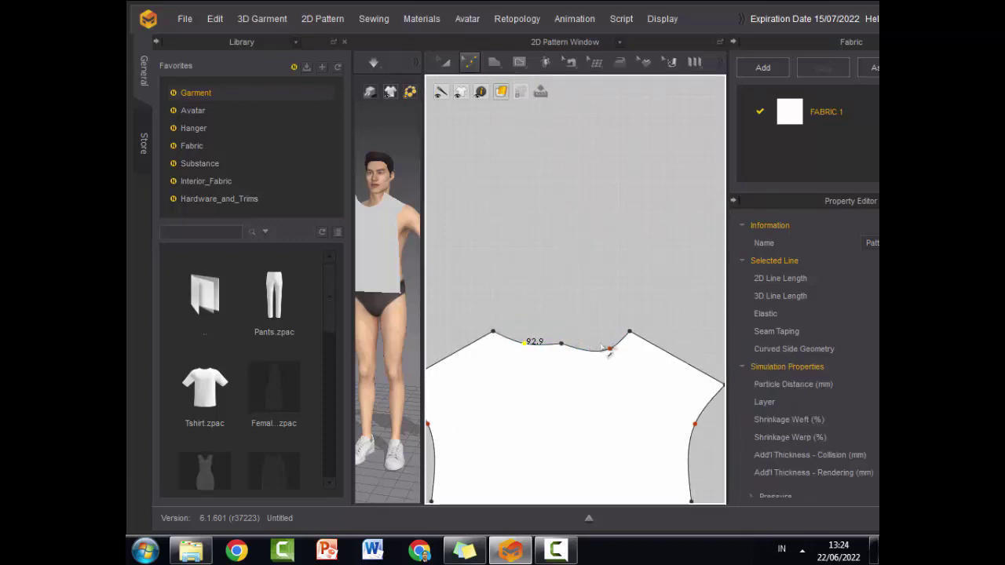
pyautogui.moveTo(610, 349); pyautogui.dragTo(596, 343)
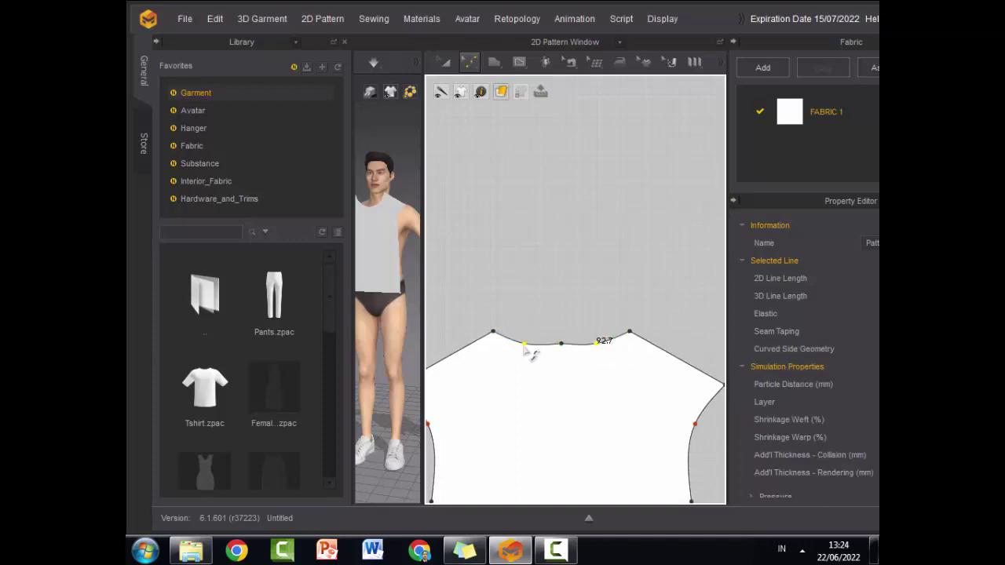
# - Lower the centre point of the duplicate's neckline slightly to smooth it into one shallow curve
pyautogui.moveTo(524, 344); pyautogui.dragTo(563, 346)
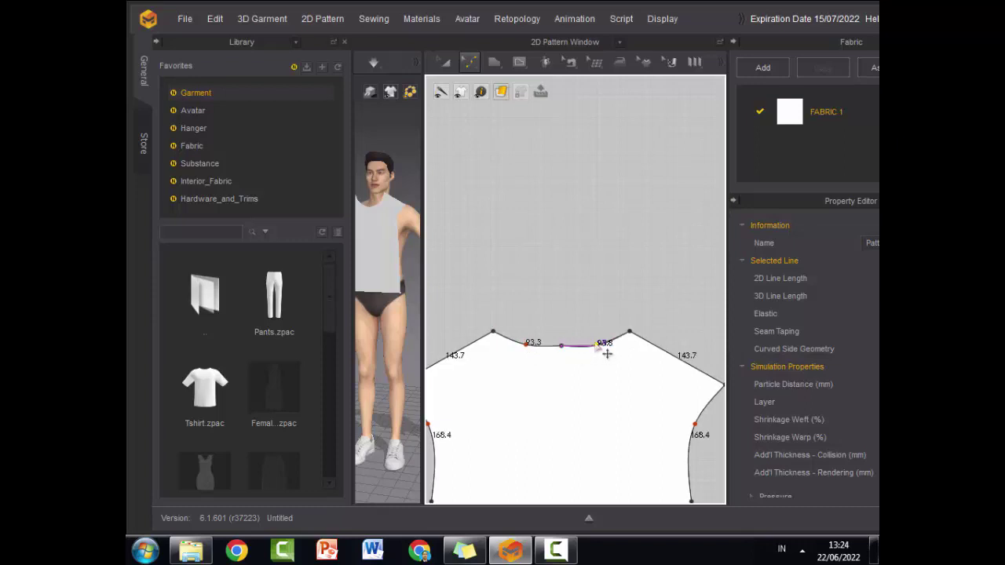
pyautogui.click(580, 292)
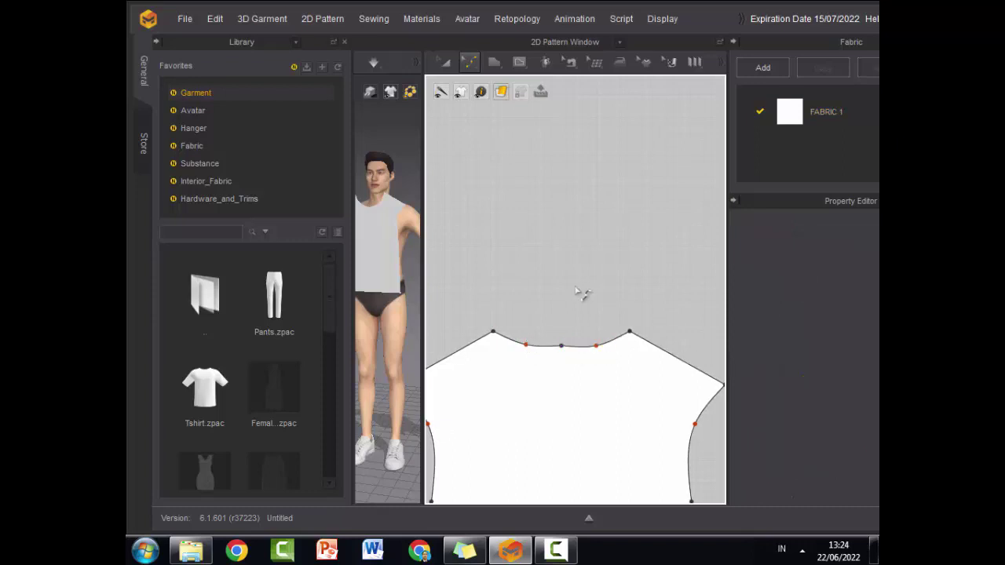
pyautogui.click(563, 348)
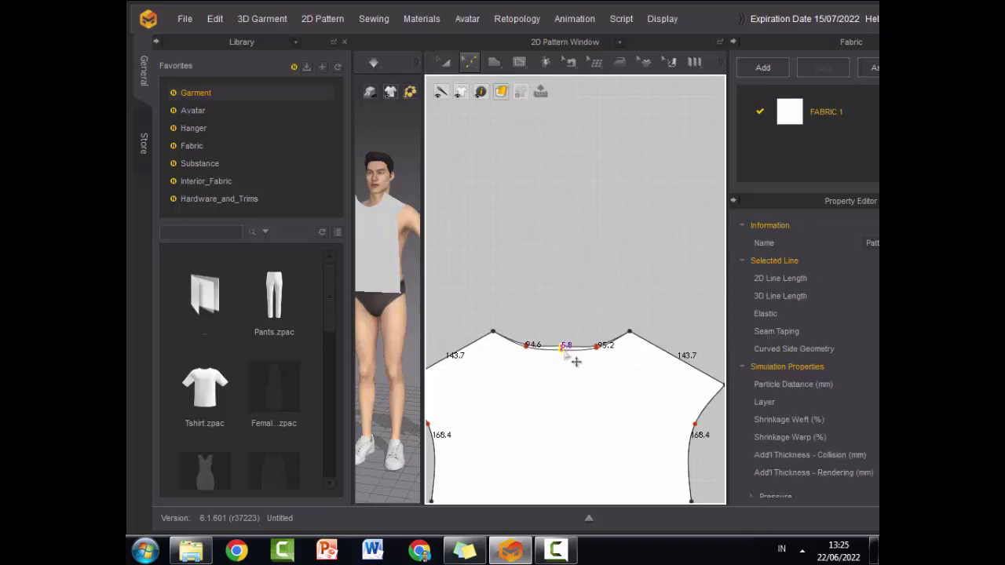
pyautogui.click(576, 332)
pyautogui.scroll(-5, 579, 346)
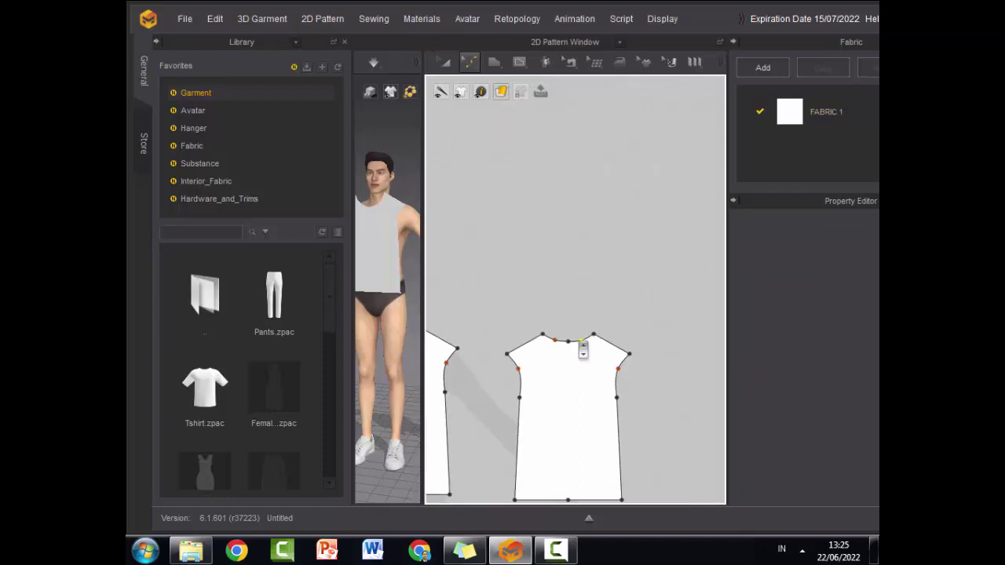
# - Enlarge the 3D Window to show the avatar and both bodice pieces from the side
pyautogui.moveTo(424, 260); pyautogui.dragTo(749, 288)
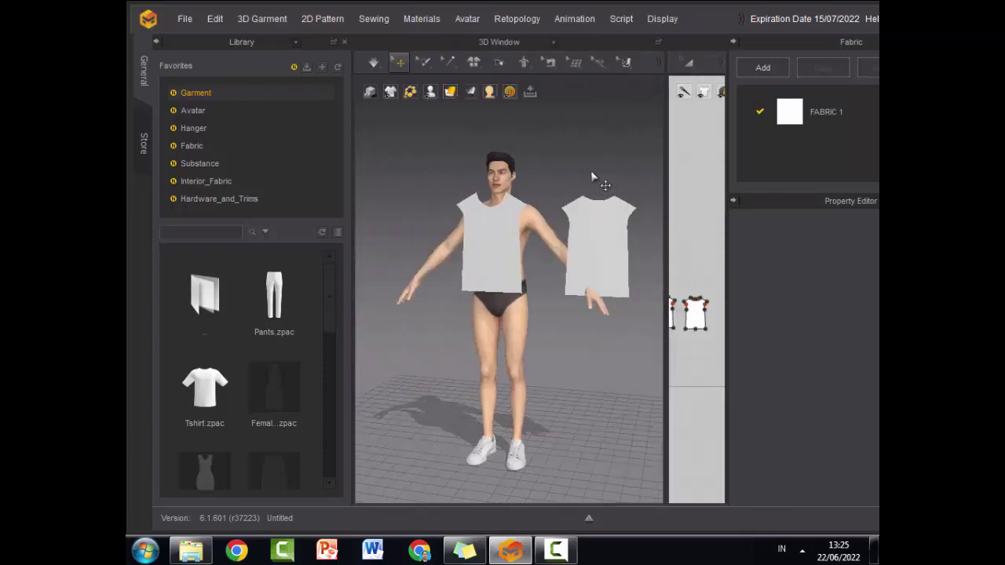
pyautogui.moveTo(594, 175); pyautogui.dragTo(496, 224, button='right')
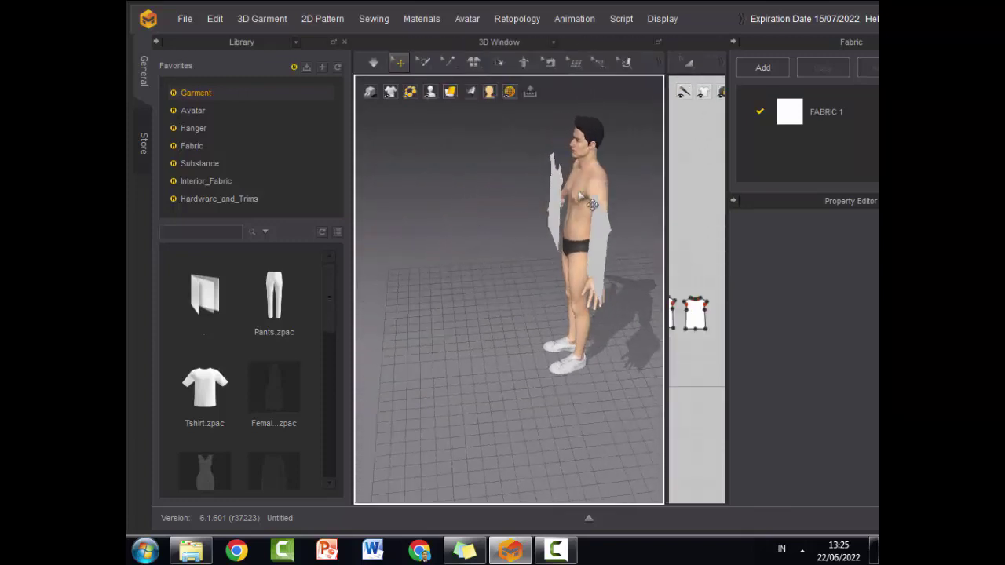
pyautogui.scroll(-2, 601, 187)
pyautogui.scroll(3, 600, 190)
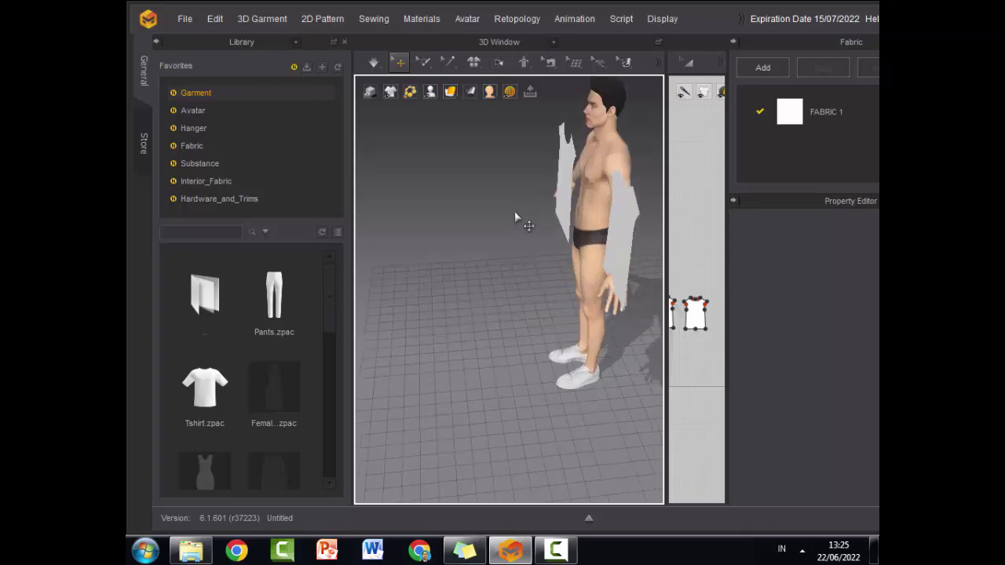
pyautogui.moveTo(514, 218); pyautogui.dragTo(385, 377, button='middle')
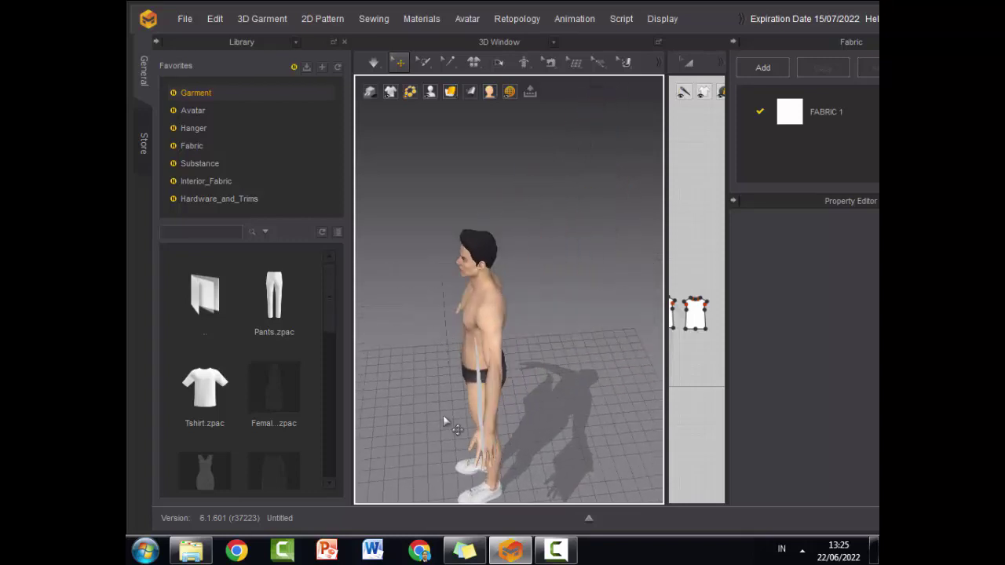
pyautogui.moveTo(444, 414); pyautogui.dragTo(477, 388, button='middle')
pyautogui.moveTo(477, 382); pyautogui.dragTo(497, 336, button='right')
# - Select the avatar and display the arrangement points around its body
pyautogui.click(480, 302)
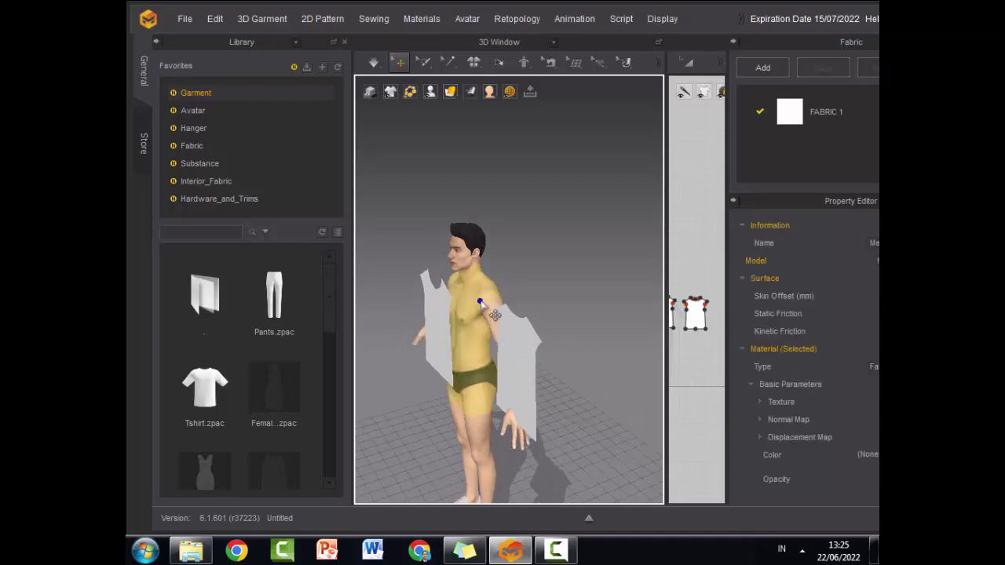
pyautogui.click(541, 260)
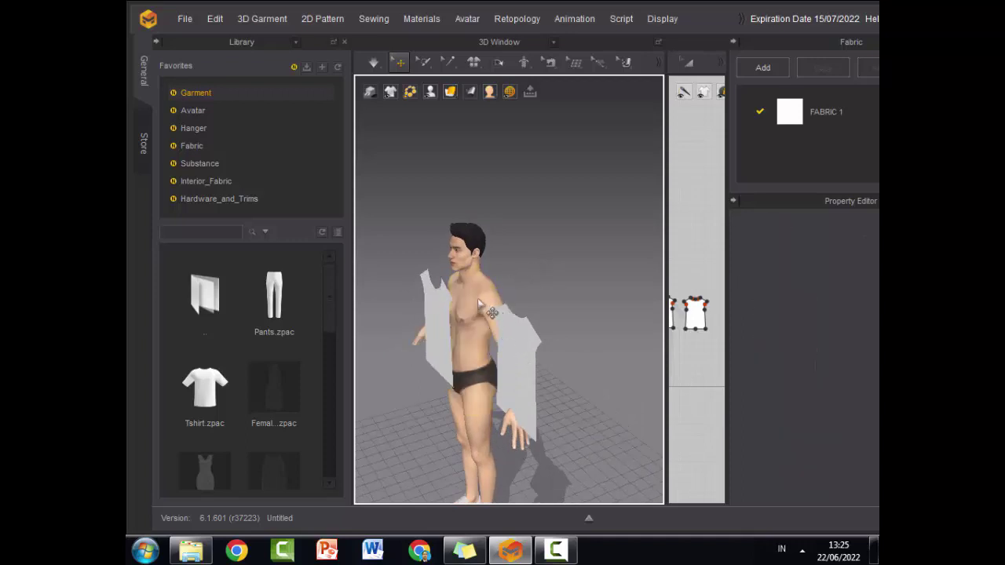
pyautogui.click(477, 300)
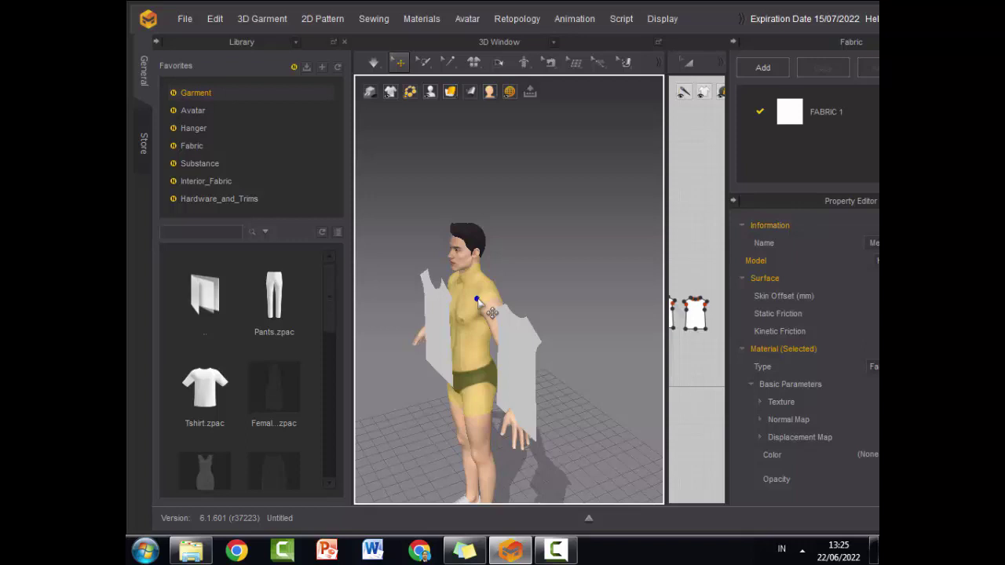
pyautogui.click(534, 259)
pyautogui.click(467, 296)
pyautogui.hotkey('shift', 'f')
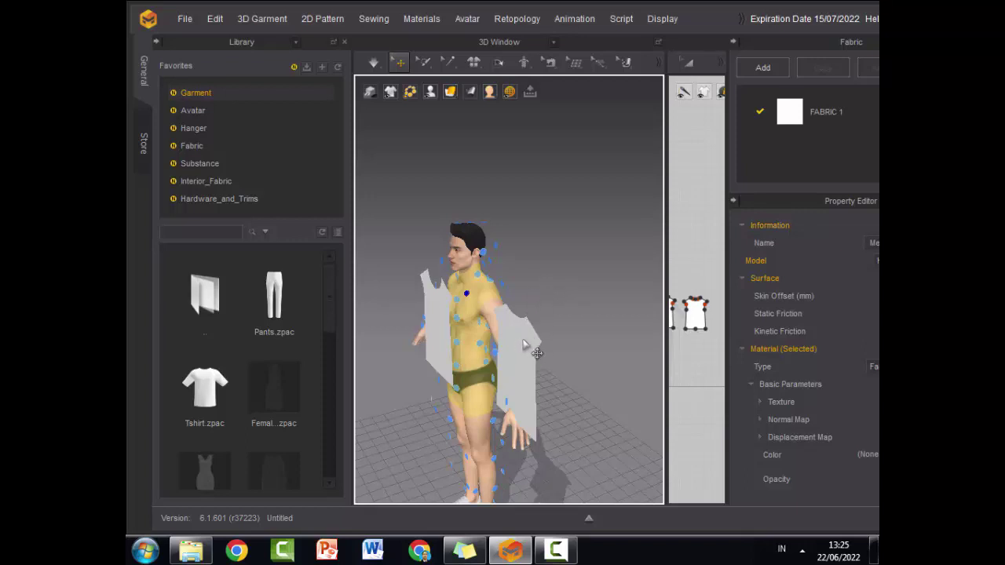
# - Try to place the front bodice on a chest arrangement point off to one side of the avatar's centre
pyautogui.click(443, 314)
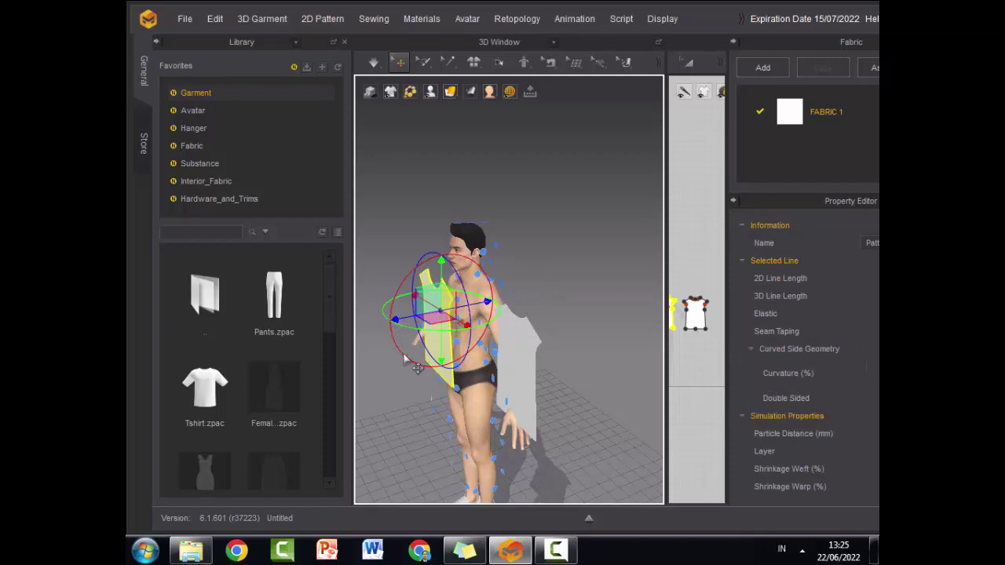
pyautogui.moveTo(405, 356); pyautogui.dragTo(581, 328, button='right')
pyautogui.scroll(5, 581, 328)
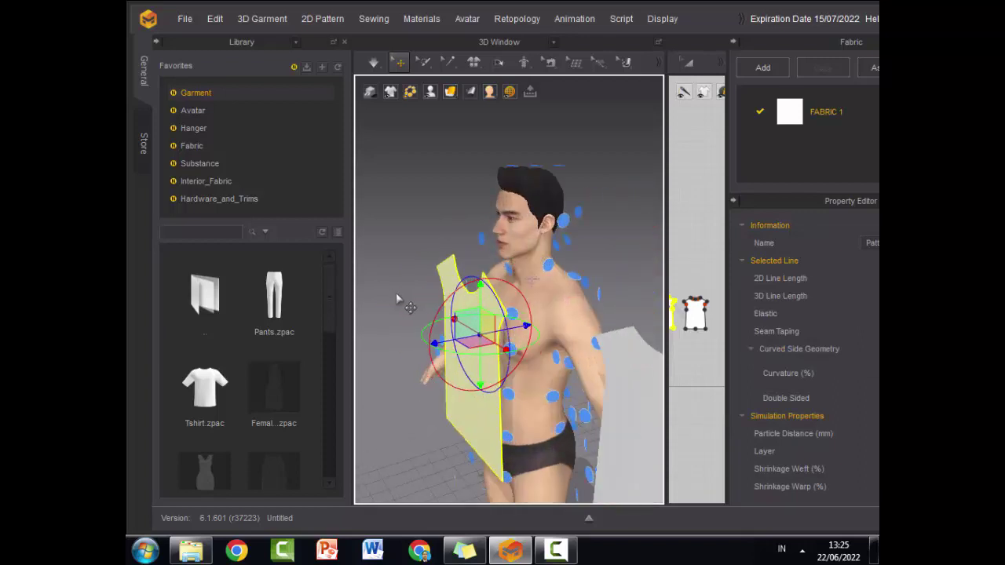
pyautogui.click(559, 311)
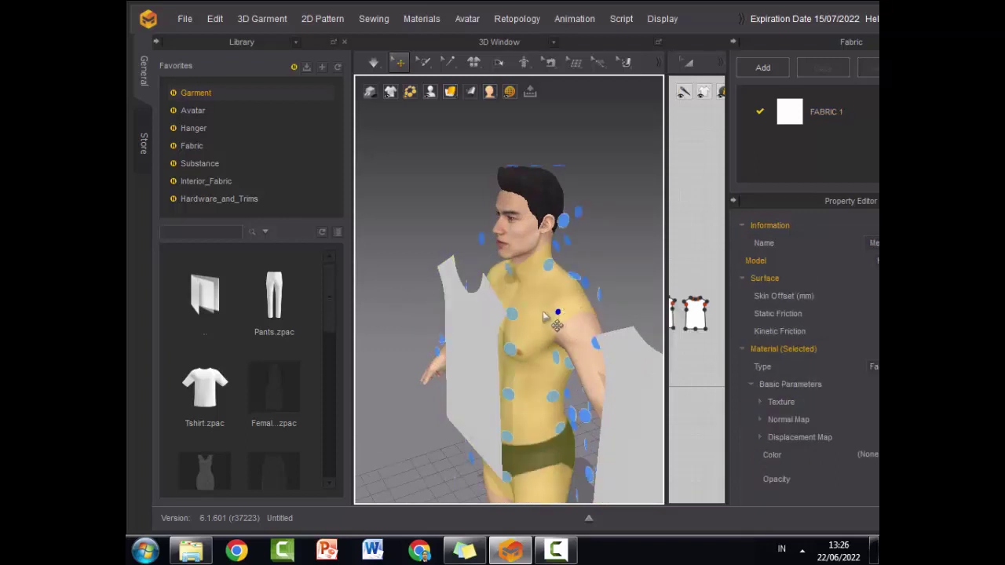
pyautogui.click(493, 358)
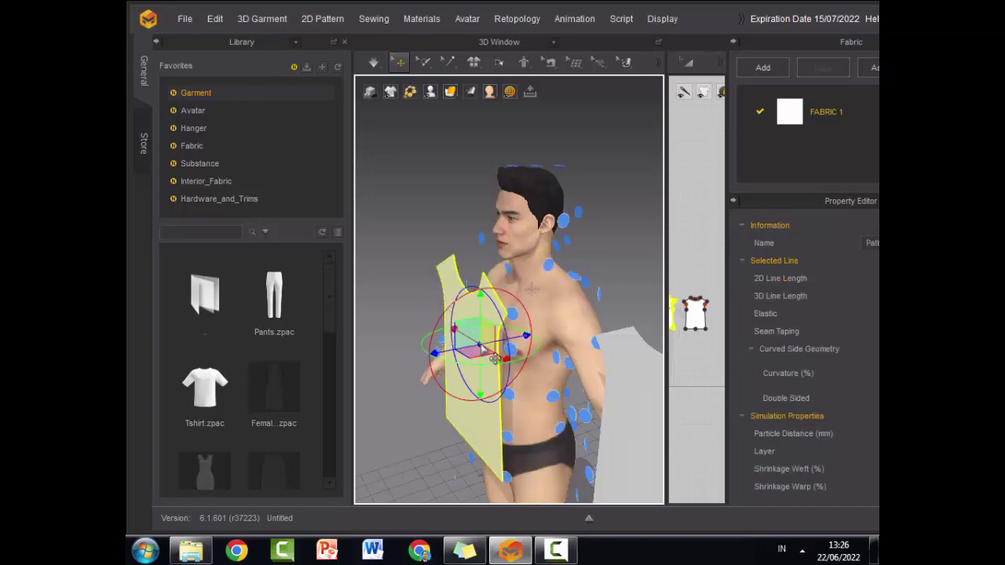
pyautogui.moveTo(431, 409); pyautogui.dragTo(598, 397, button='right')
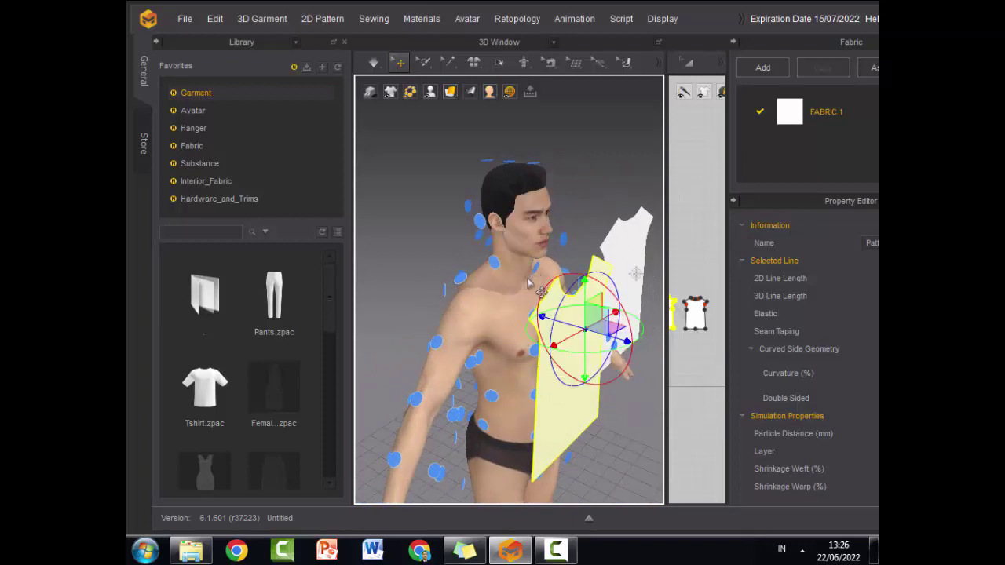
pyautogui.click(538, 355)
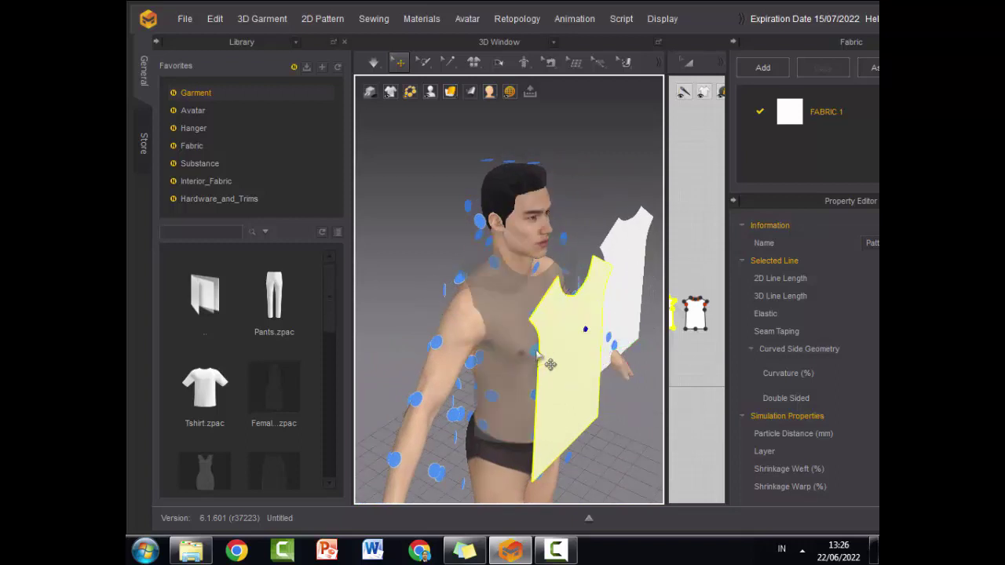
pyautogui.click(536, 352)
pyautogui.moveTo(627, 458); pyautogui.dragTo(518, 415, button='right')
pyautogui.scroll(3, 514, 414)
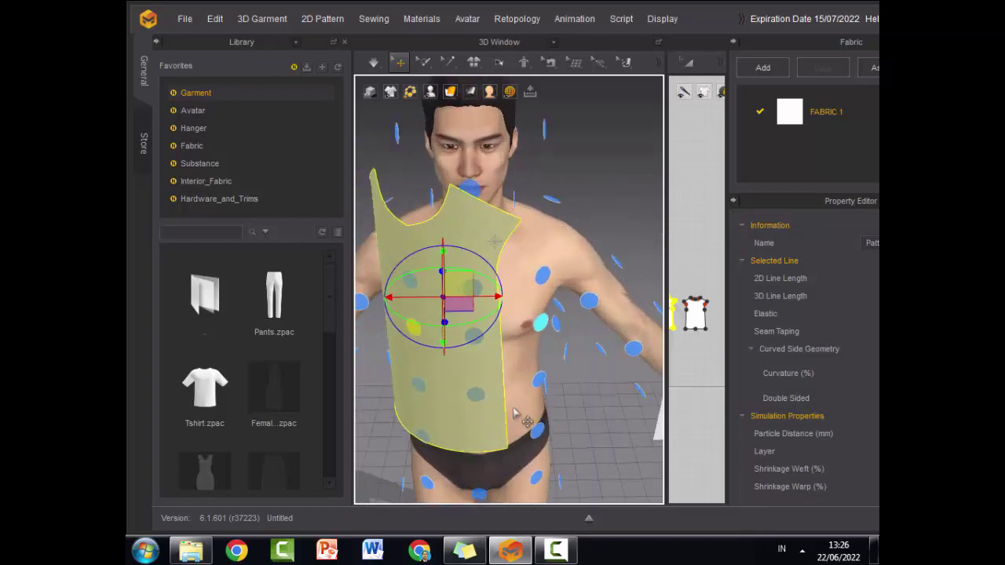
pyautogui.scroll(-3, 514, 414)
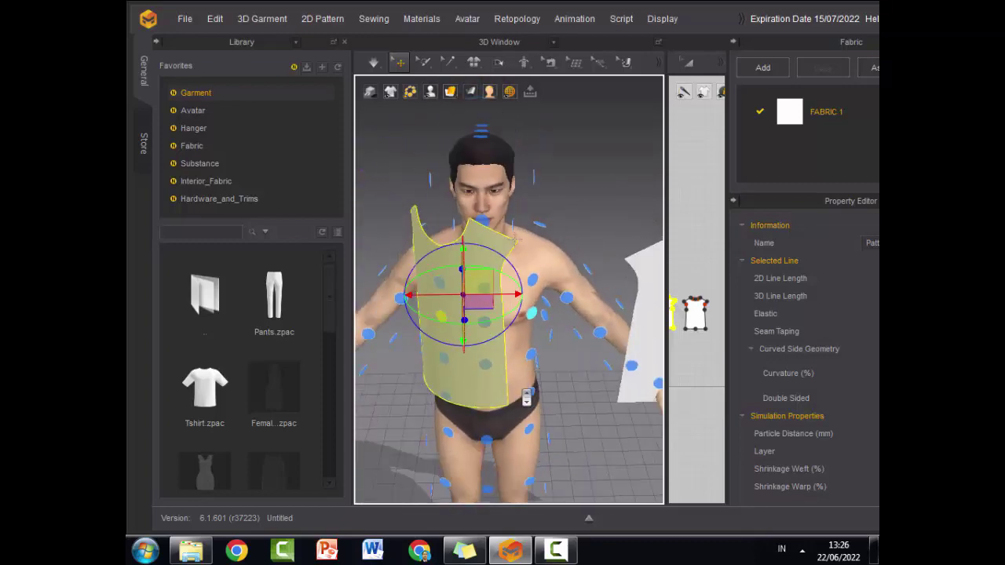
pyautogui.hotkey('ctrl', 'z')
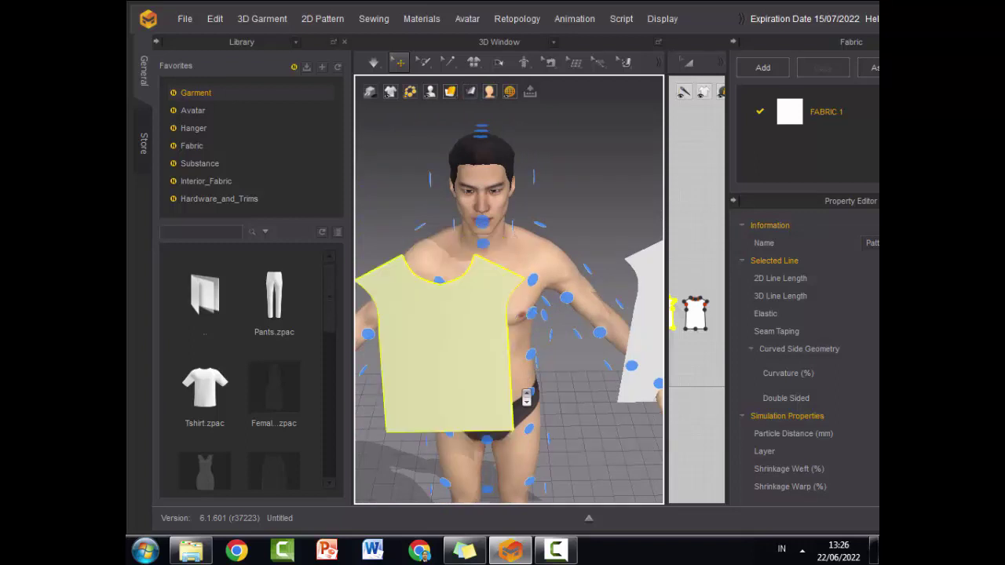
# - Move the flat front bodice forward, well clear of the avatar's chest
pyautogui.scroll(2, 480, 363)
pyautogui.moveTo(513, 357); pyautogui.dragTo(614, 336, button='middle')
pyautogui.moveTo(483, 365); pyautogui.dragTo(563, 397, button='right')
pyautogui.scroll(-1, 563, 396)
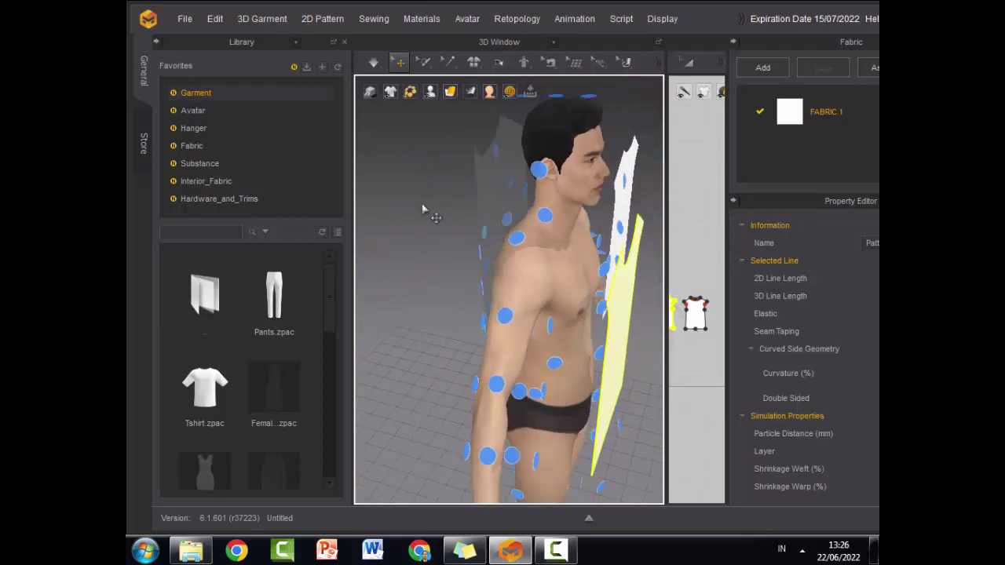
pyautogui.click(573, 298)
pyautogui.click(622, 339)
pyautogui.scroll(3, 607, 345)
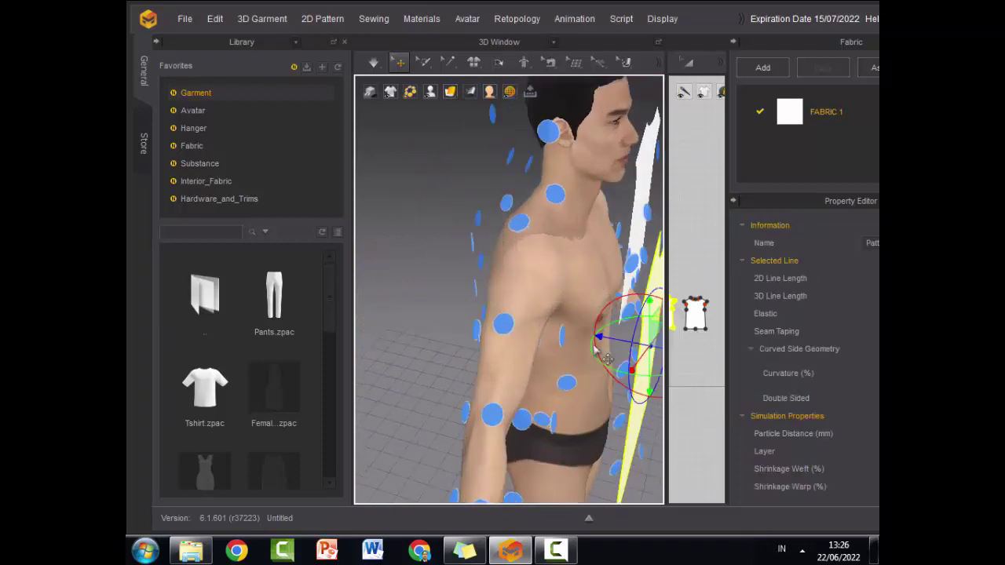
pyautogui.scroll(-3, 607, 345)
pyautogui.scroll(-2, 607, 346)
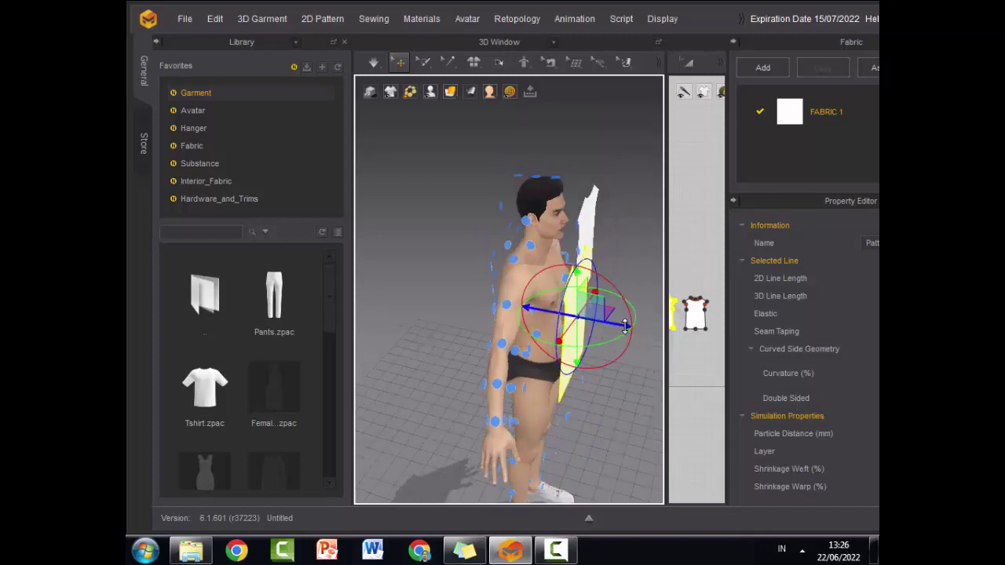
pyautogui.moveTo(618, 324); pyautogui.dragTo(718, 361)
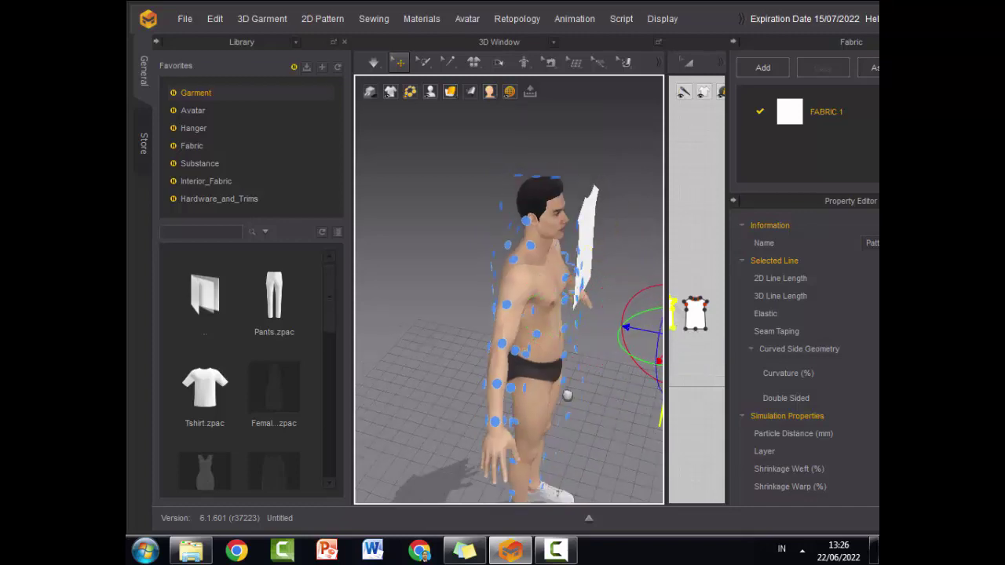
# - Try to wrap the front bodice around the avatar's torso from a central front arrangement point
pyautogui.moveTo(568, 395); pyautogui.dragTo(420, 375, button='right')
pyautogui.moveTo(420, 376); pyautogui.dragTo(577, 408, button='middle')
pyautogui.moveTo(579, 437); pyautogui.dragTo(383, 439, button='right')
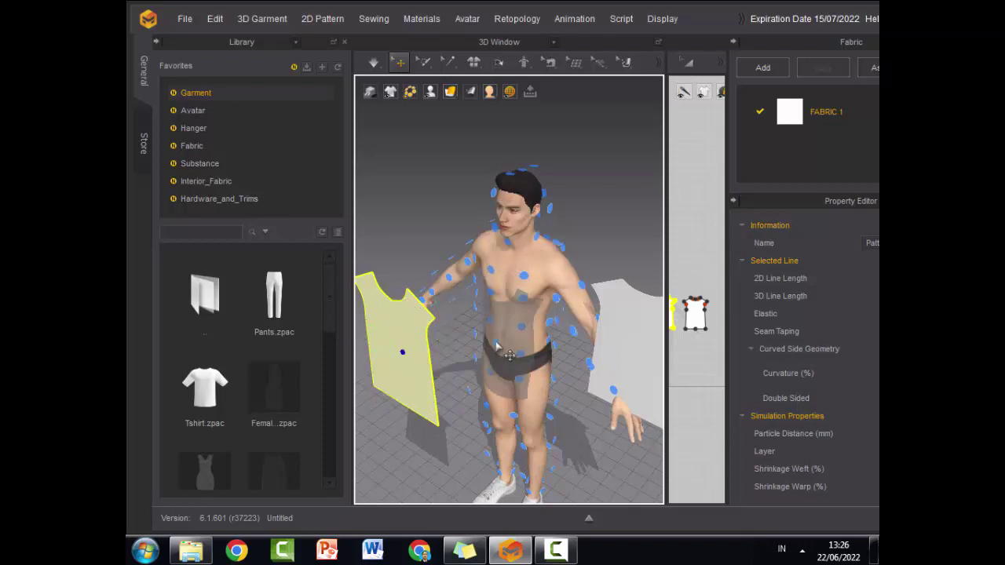
pyautogui.click(524, 302)
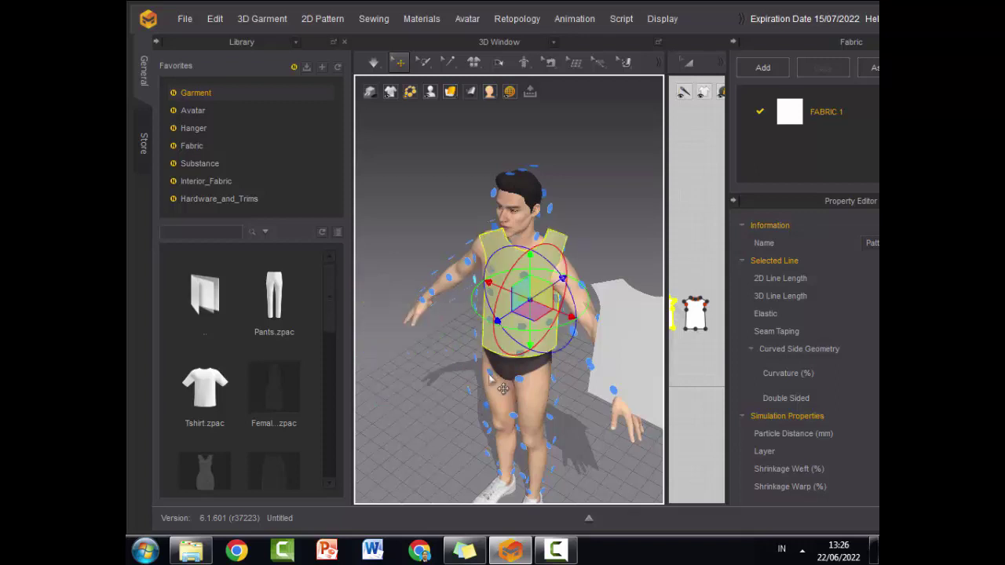
pyautogui.moveTo(524, 306); pyautogui.dragTo(625, 355, button='right')
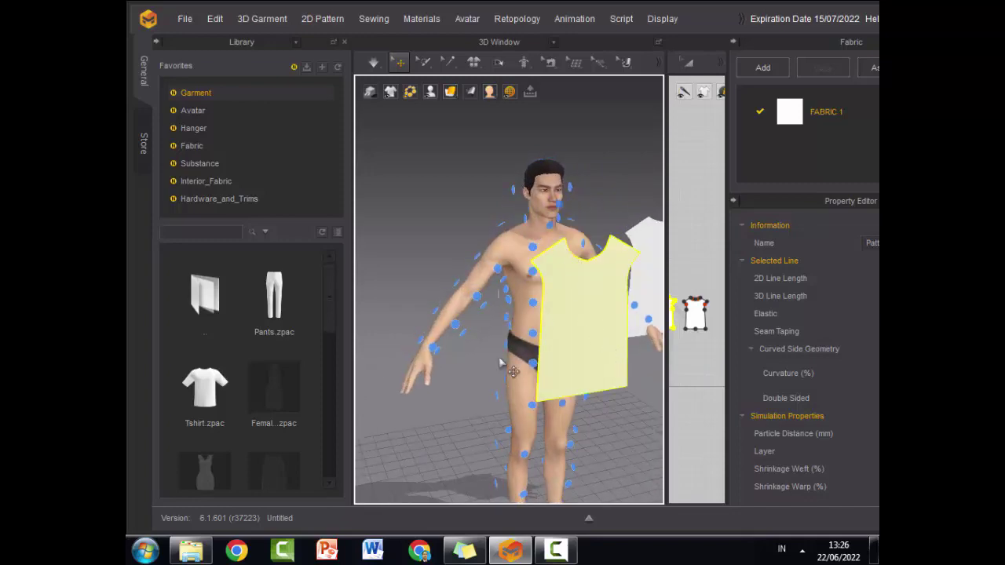
# - Arrange the front bodice on the avatar's centre chest point again, and undo that placement
pyautogui.moveTo(499, 362); pyautogui.dragTo(577, 271, button='right')
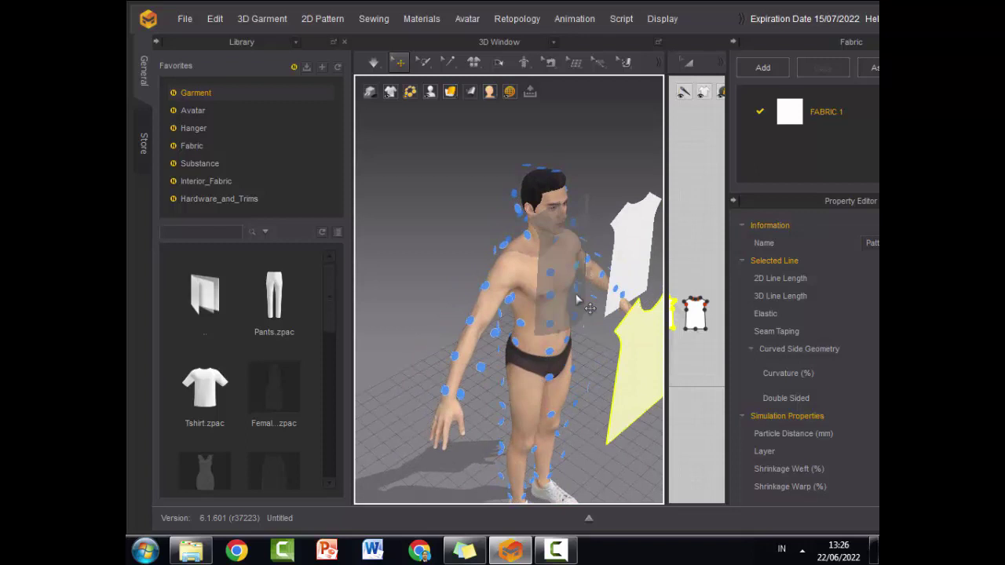
pyautogui.click(577, 290)
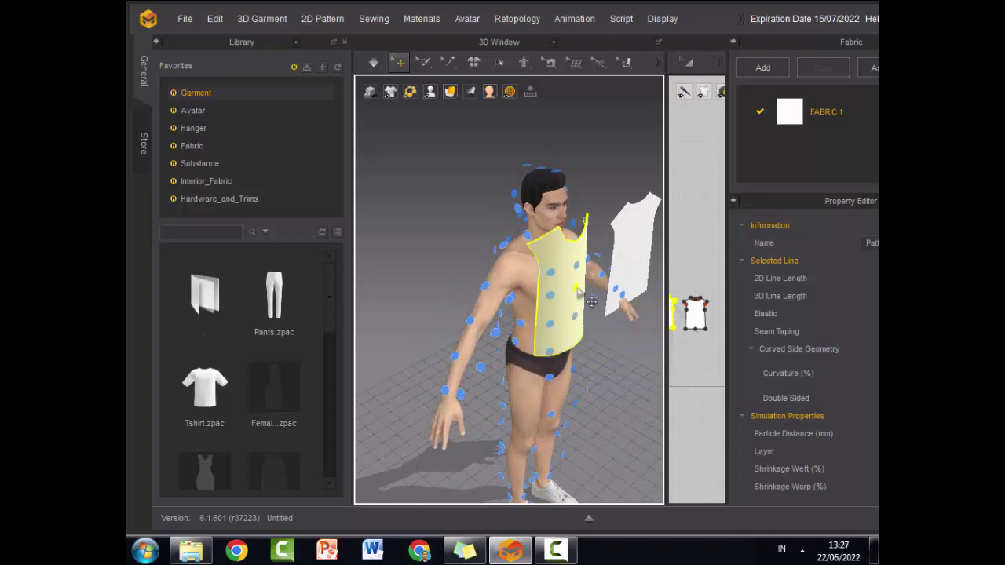
pyautogui.moveTo(591, 301); pyautogui.dragTo(618, 395, button='right')
pyautogui.hotkey('ctrl', 'z')
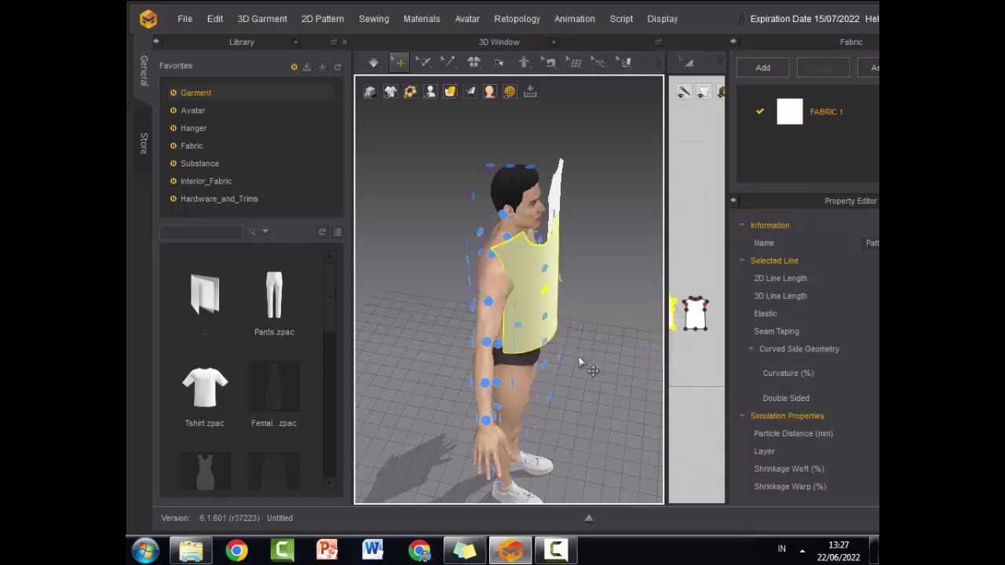
pyautogui.moveTo(590, 369); pyautogui.dragTo(451, 349, button='right')
pyautogui.hotkey('ctrl', 'z')
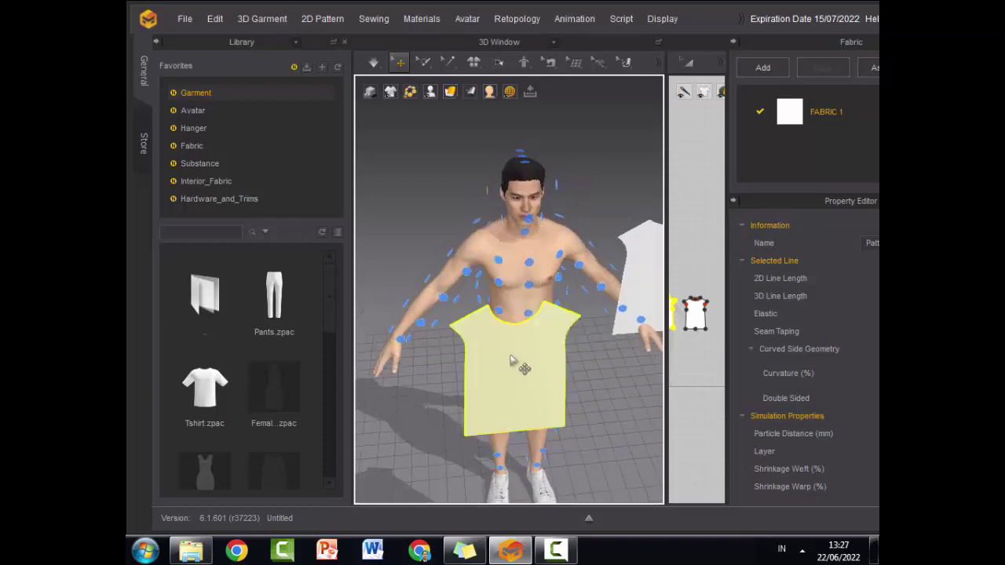
# - Try to place the front bodice on a lower arrangement point at the avatar's abdomen
pyautogui.moveTo(519, 367); pyautogui.dragTo(463, 349, button='right')
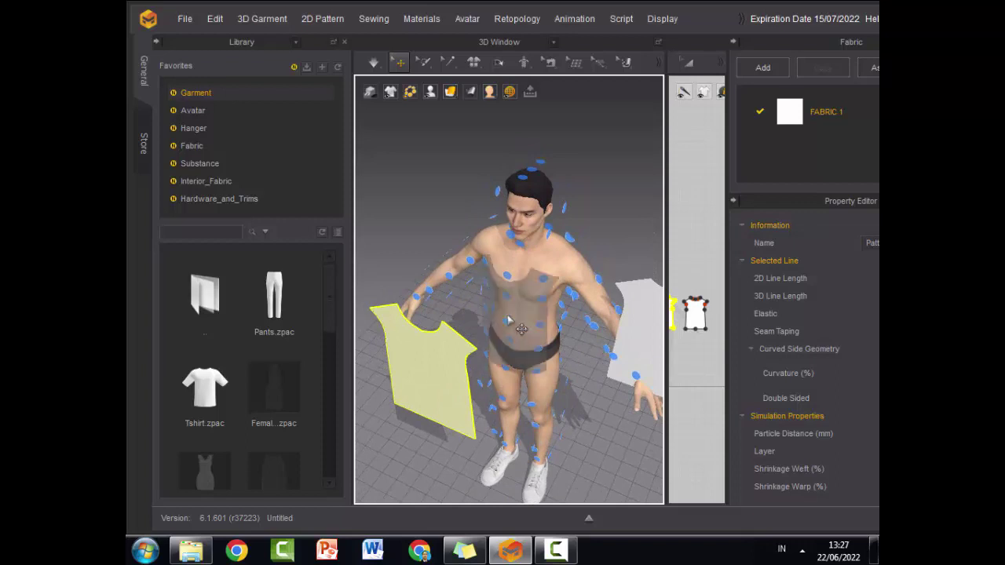
pyautogui.click(507, 323)
pyautogui.moveTo(494, 376); pyautogui.dragTo(459, 404, button='middle')
pyautogui.moveTo(458, 404); pyautogui.dragTo(506, 356, button='right')
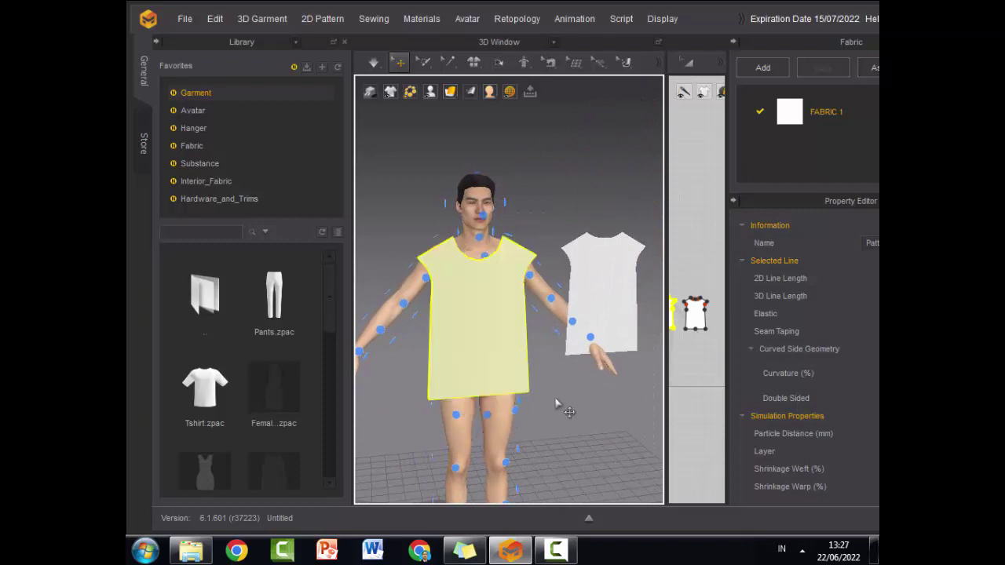
# - Wrap the front bodice around the avatar's chest using the centre-front arrangement point
pyautogui.moveTo(512, 419); pyautogui.dragTo(610, 433, button='middle')
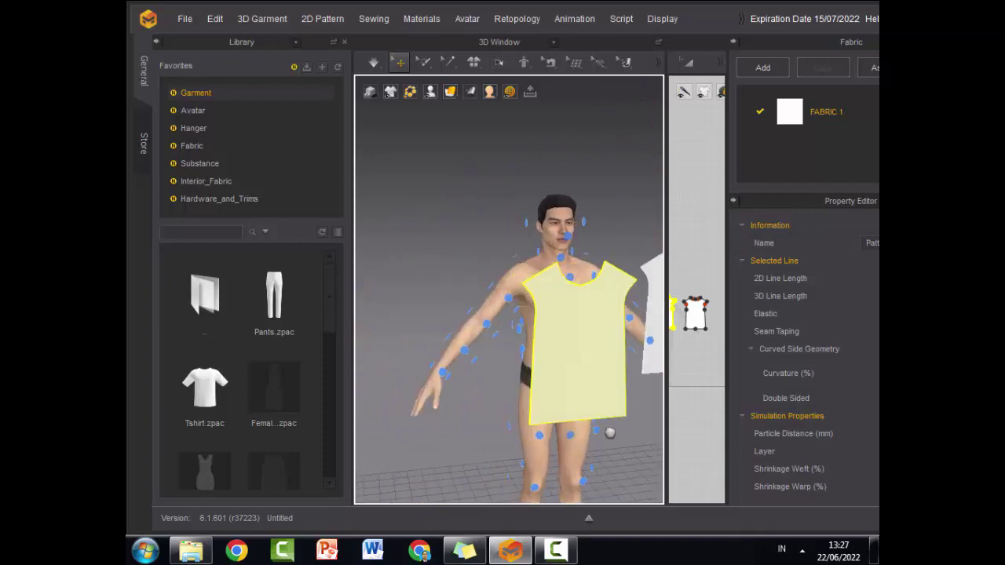
pyautogui.moveTo(603, 422); pyautogui.dragTo(490, 427, button='right')
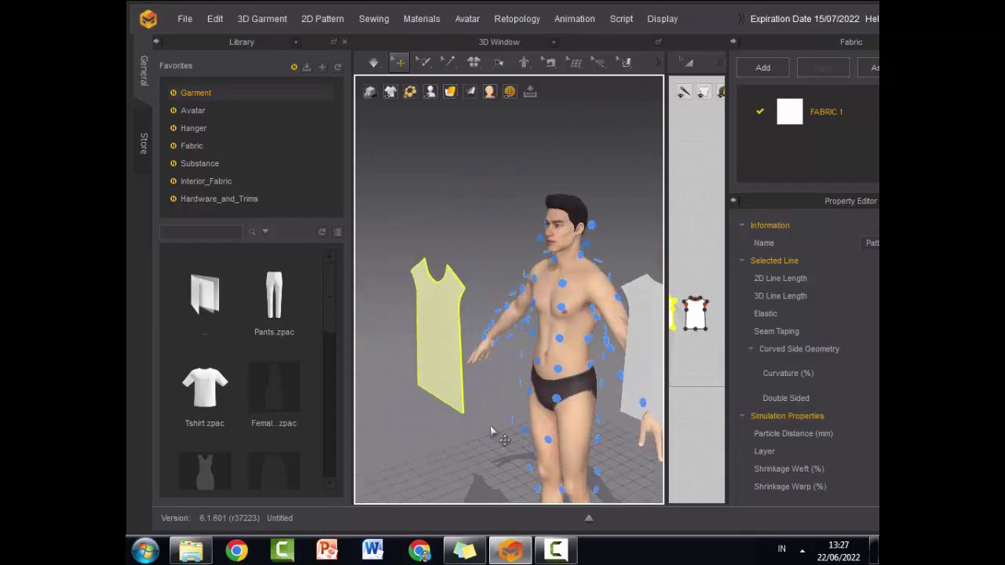
pyautogui.moveTo(539, 310); pyautogui.dragTo(666, 395, button='right')
pyautogui.click(541, 310)
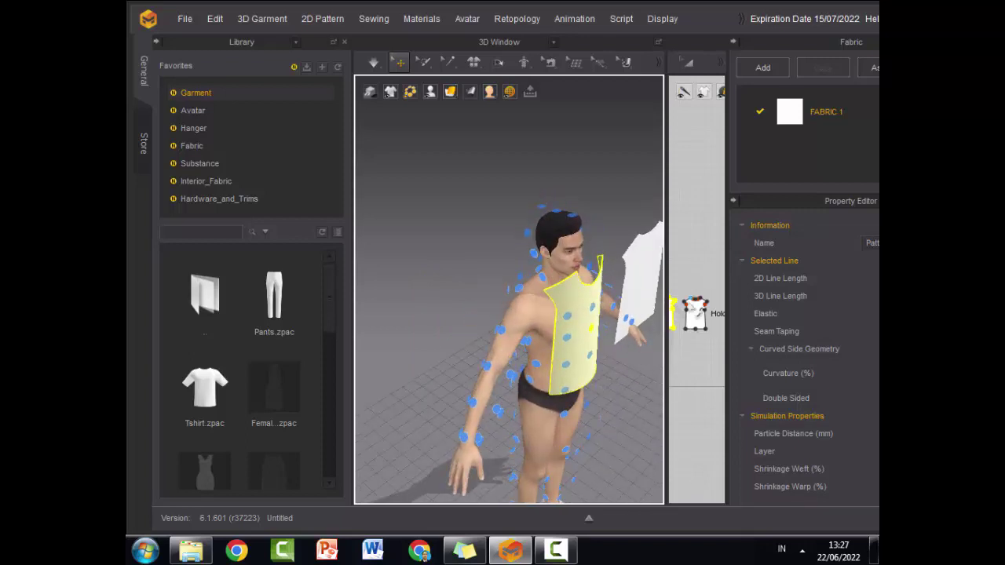
# - Select the back bodice pattern and move it behind the avatar
pyautogui.moveTo(620, 381); pyautogui.dragTo(442, 373, button='right')
pyautogui.scroll(2, 463, 380)
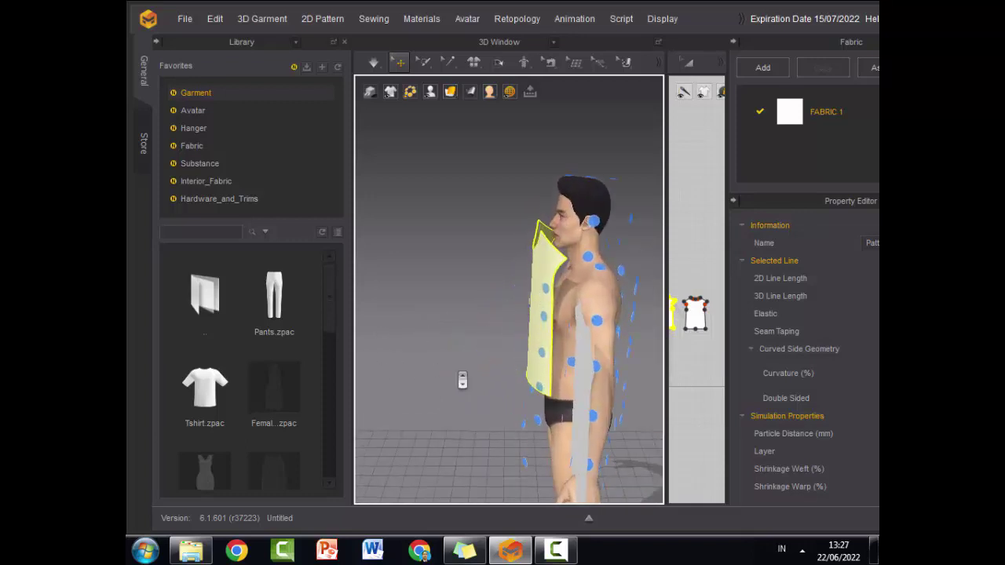
pyautogui.click(597, 366)
pyautogui.scroll(3, 581, 369)
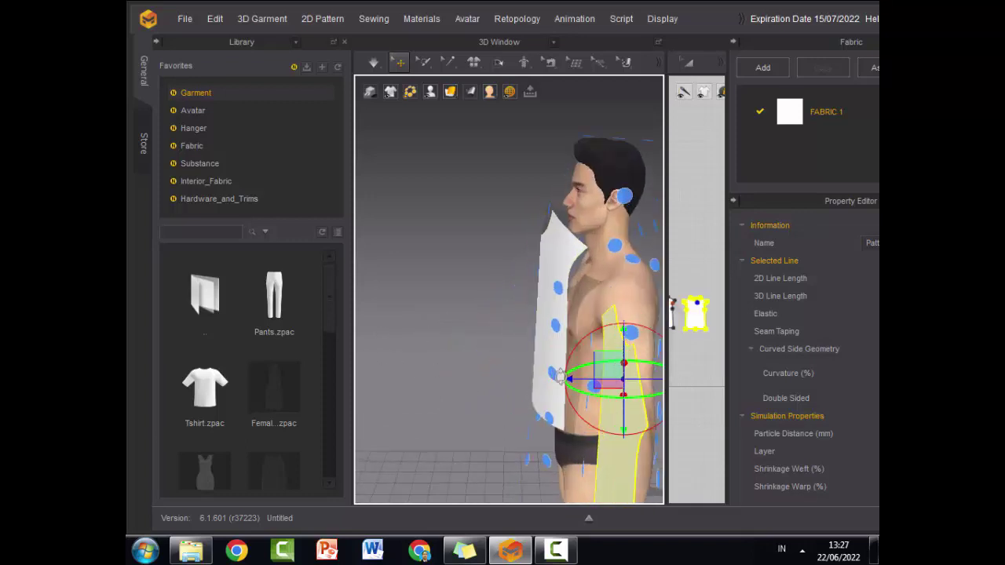
pyautogui.scroll(-3, 567, 387)
pyautogui.moveTo(524, 337); pyautogui.dragTo(642, 338)
pyautogui.scroll(3, 577, 385)
pyautogui.scroll(-4, 588, 395)
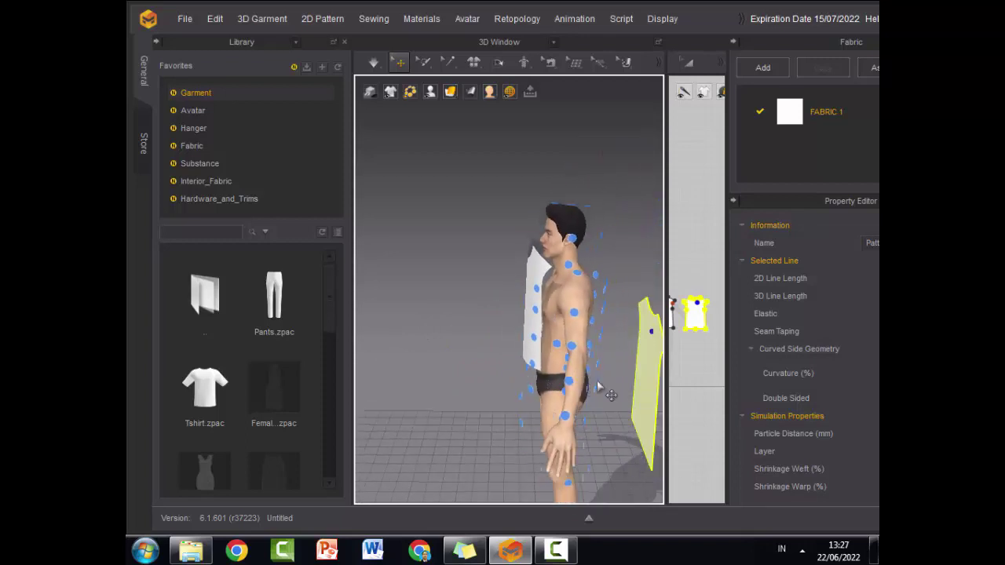
# - Shift the back bodice further backward and wrap it around the avatar's back using the centre-back arrangement point
pyautogui.moveTo(603, 386); pyautogui.dragTo(572, 410, button='right')
pyautogui.click(441, 330)
pyautogui.click(561, 383)
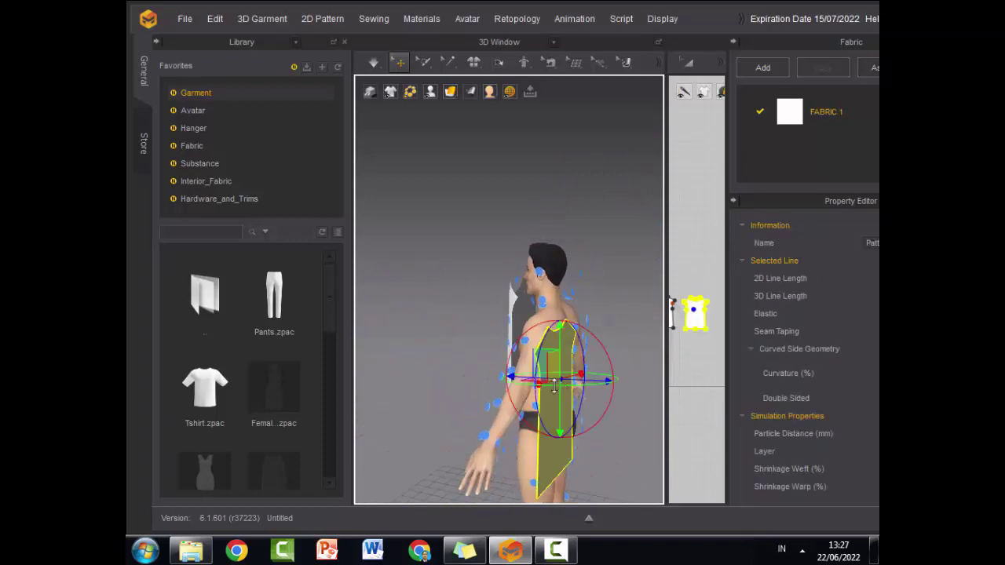
pyautogui.moveTo(515, 379); pyautogui.dragTo(572, 385)
pyautogui.moveTo(568, 385); pyautogui.dragTo(449, 412, button='right')
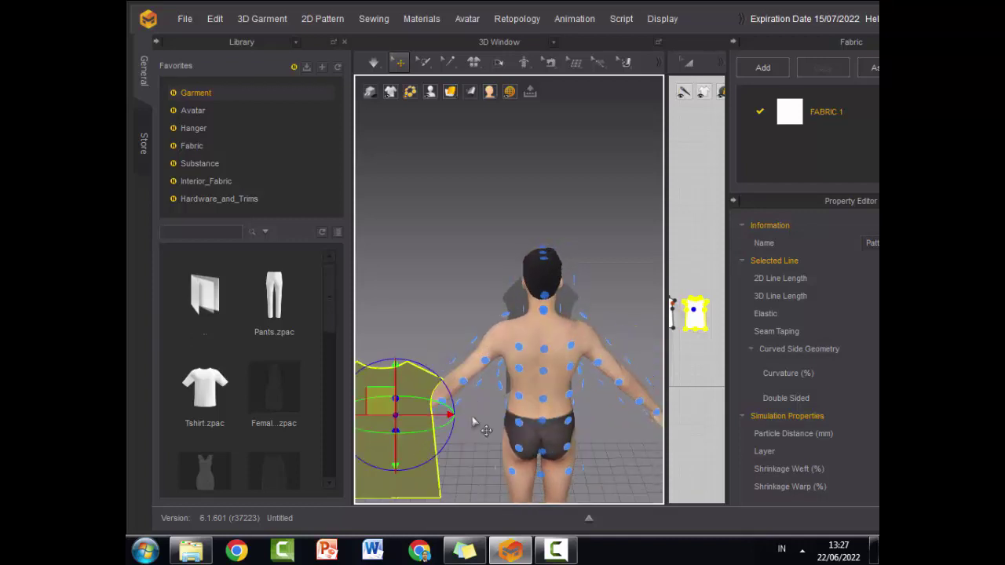
pyautogui.click(545, 376)
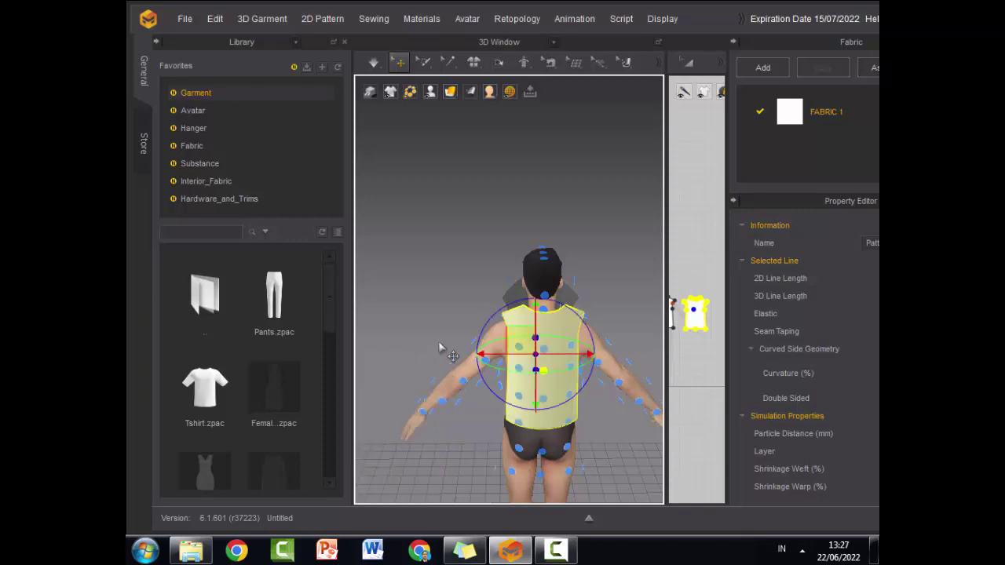
# - Deselect the back bodice and hide the avatar's arrangement points
pyautogui.moveTo(439, 347); pyautogui.dragTo(726, 418, button='right')
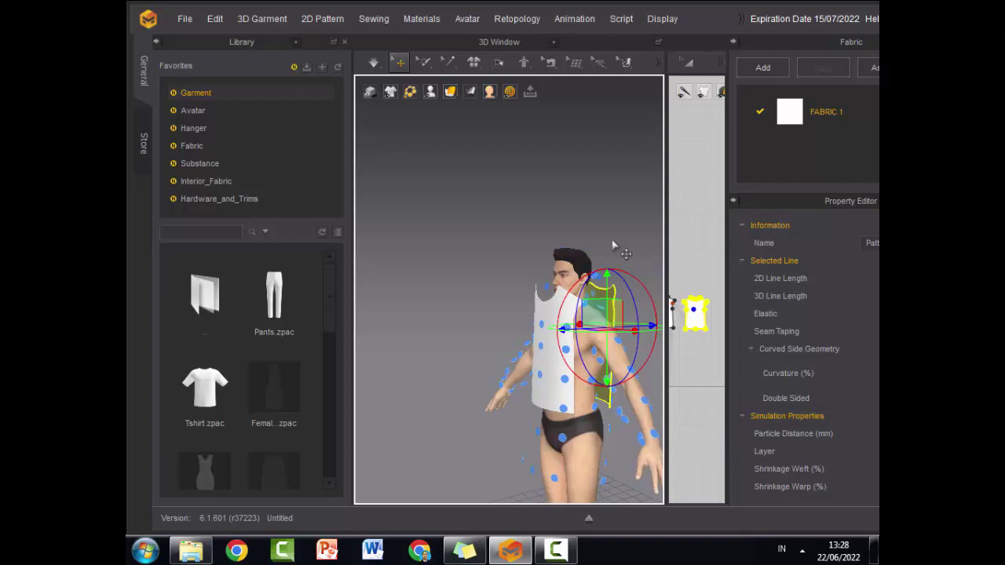
pyautogui.scroll(3, 614, 246)
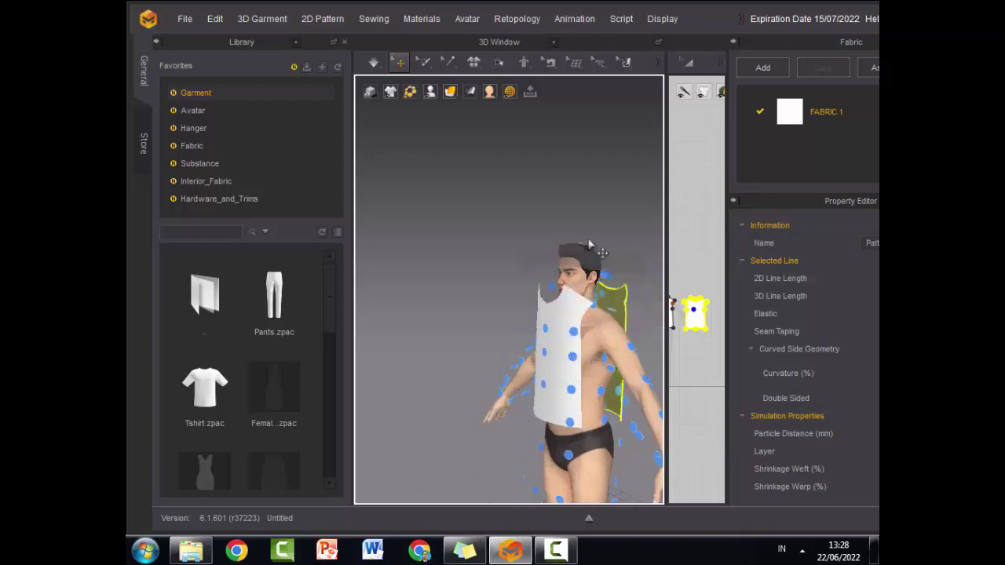
pyautogui.click(516, 267)
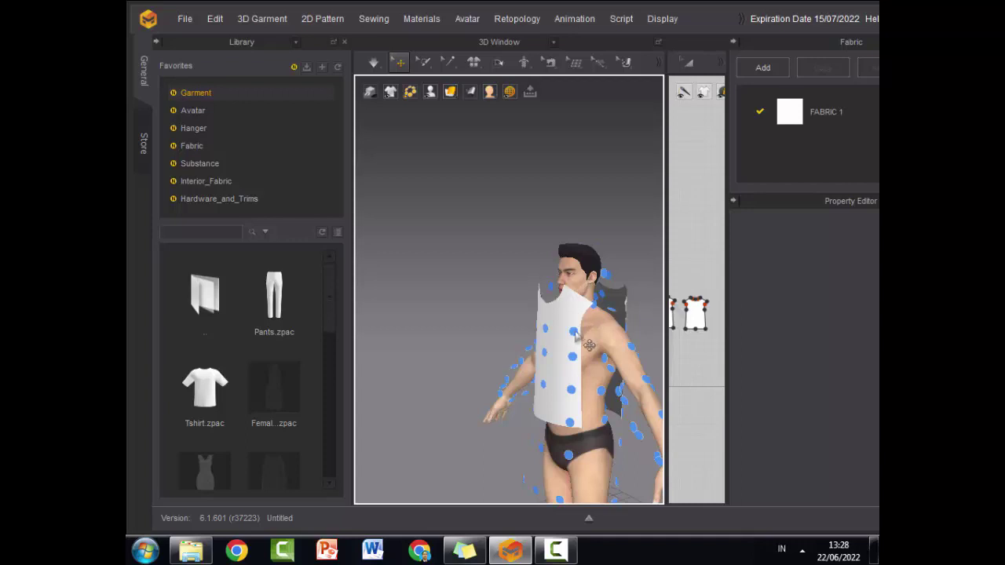
pyautogui.hotkey('shift', 'f')
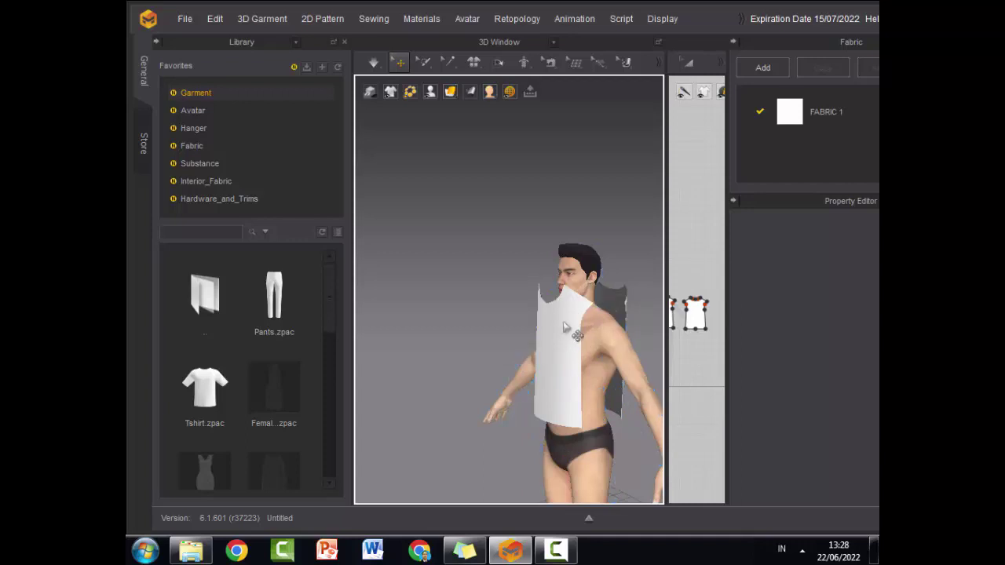
pyautogui.click(577, 337)
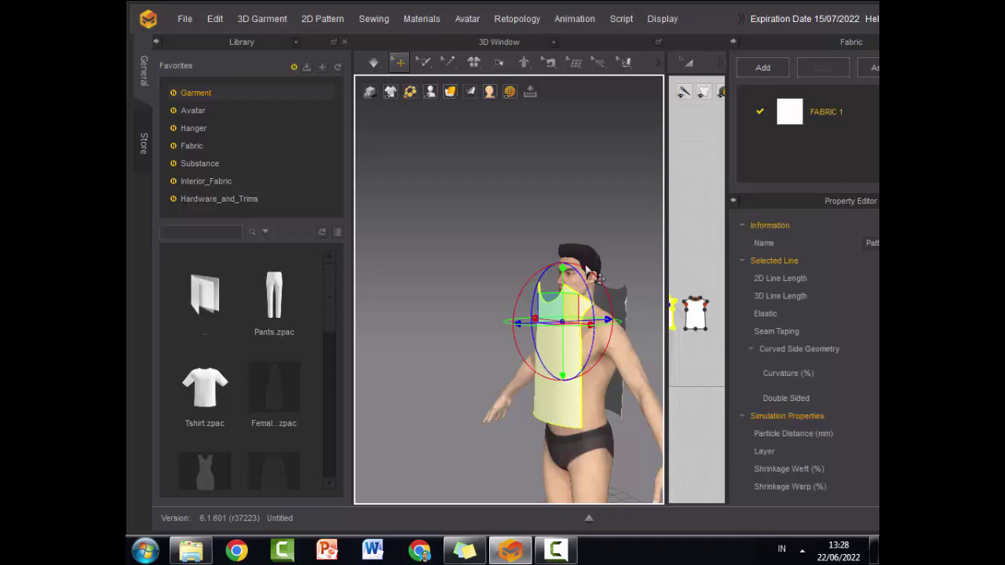
pyautogui.keyDown('shift'); pyautogui.click(620, 295); pyautogui.keyUp('shift')
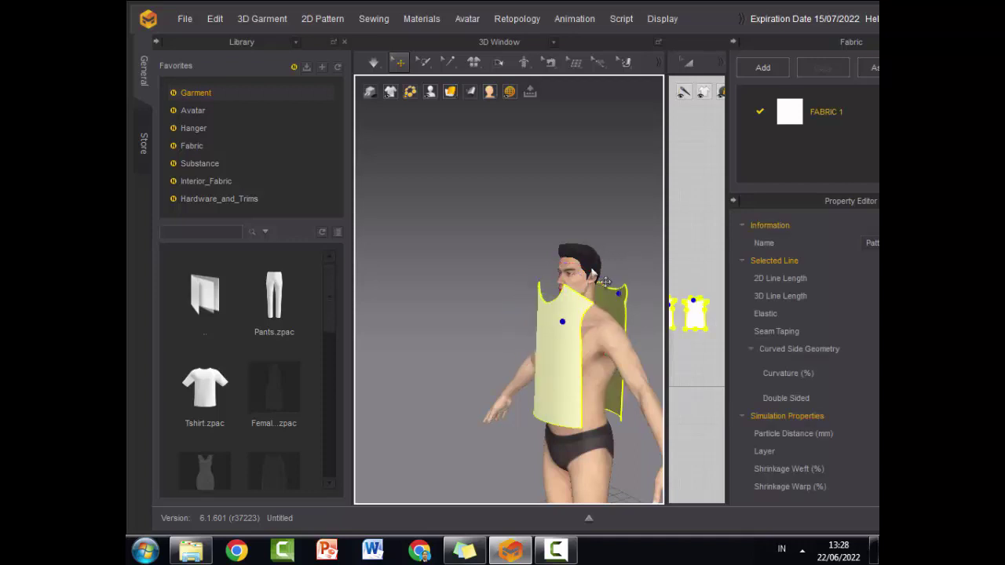
pyautogui.click(605, 218)
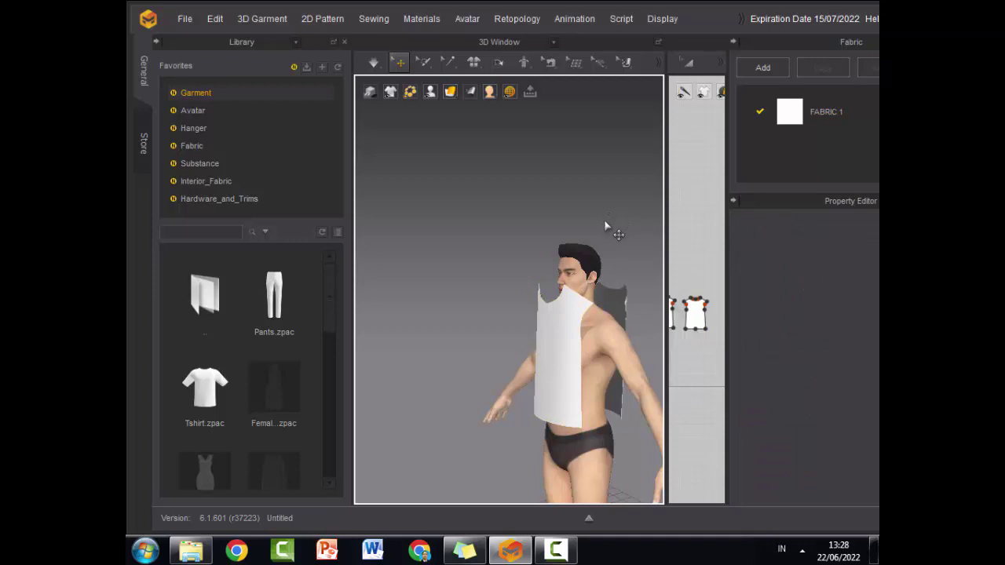
# - Sew the front bodice's side edge to the back bodice's side edge on the avatar's left with Segment Sewing
pyautogui.scroll(1, 622, 248)
pyautogui.scroll(-2, 622, 248)
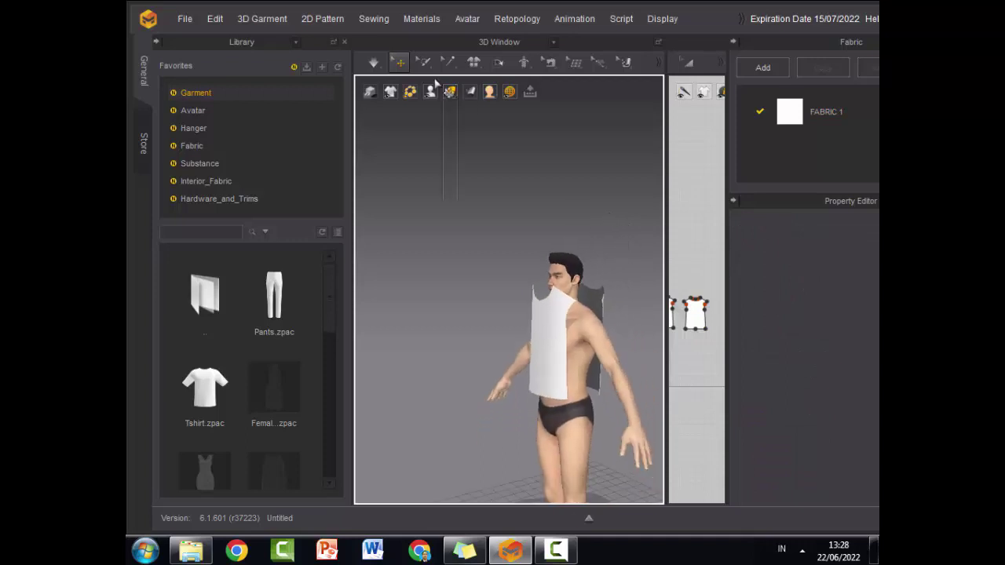
pyautogui.moveTo(517, 62)
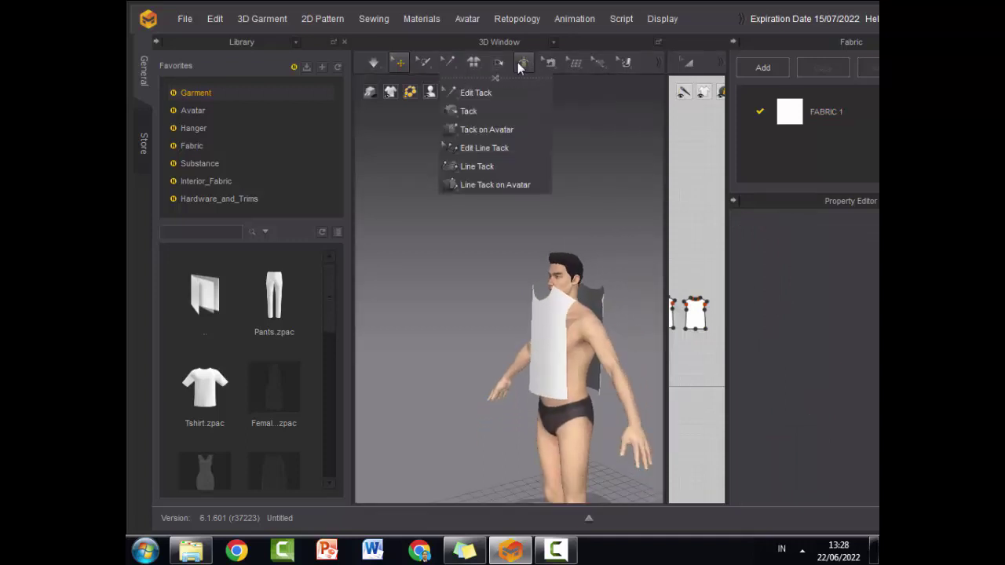
pyautogui.moveTo(549, 64)
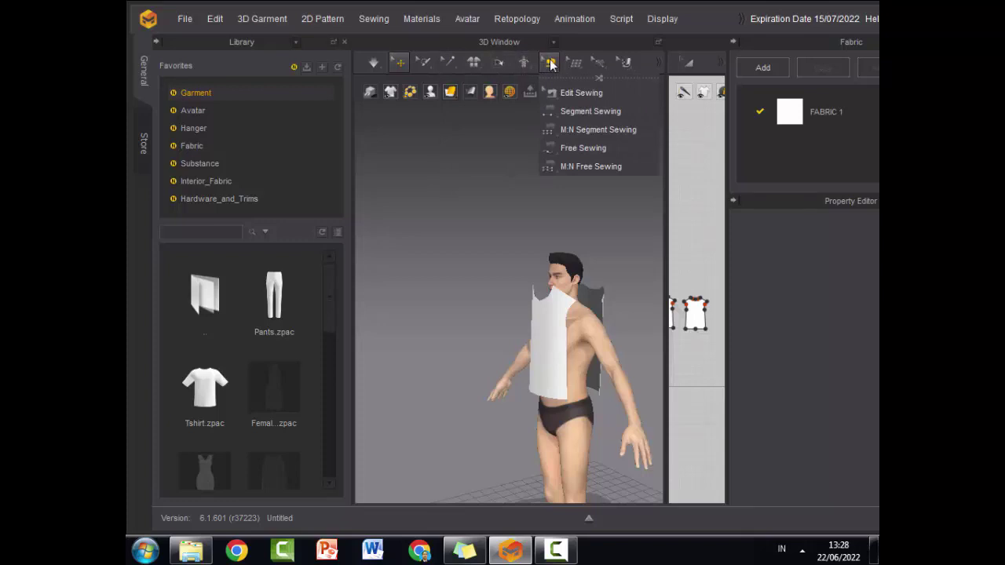
pyautogui.click(562, 112)
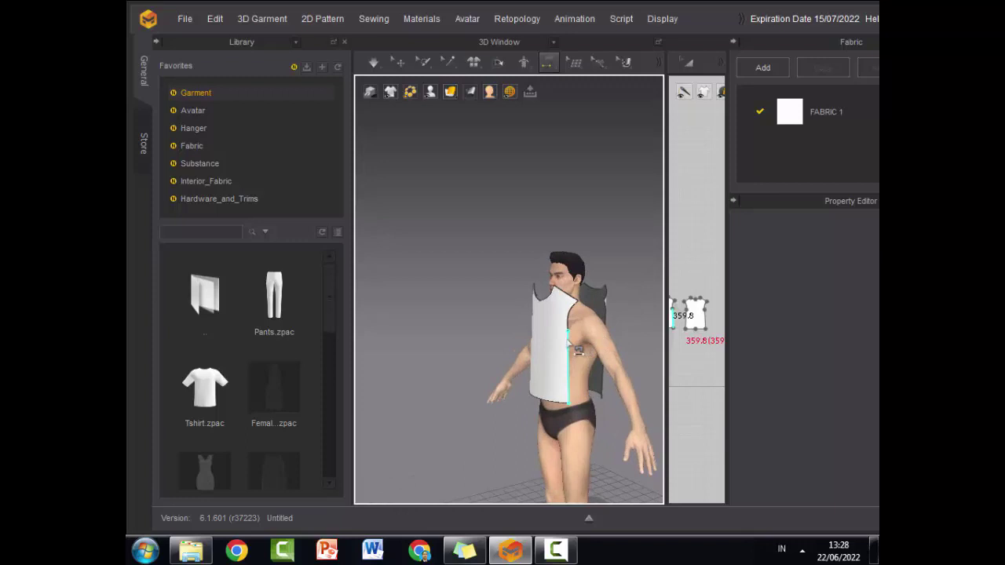
pyautogui.click(577, 350)
pyautogui.moveTo(630, 336); pyautogui.dragTo(444, 363, button='right')
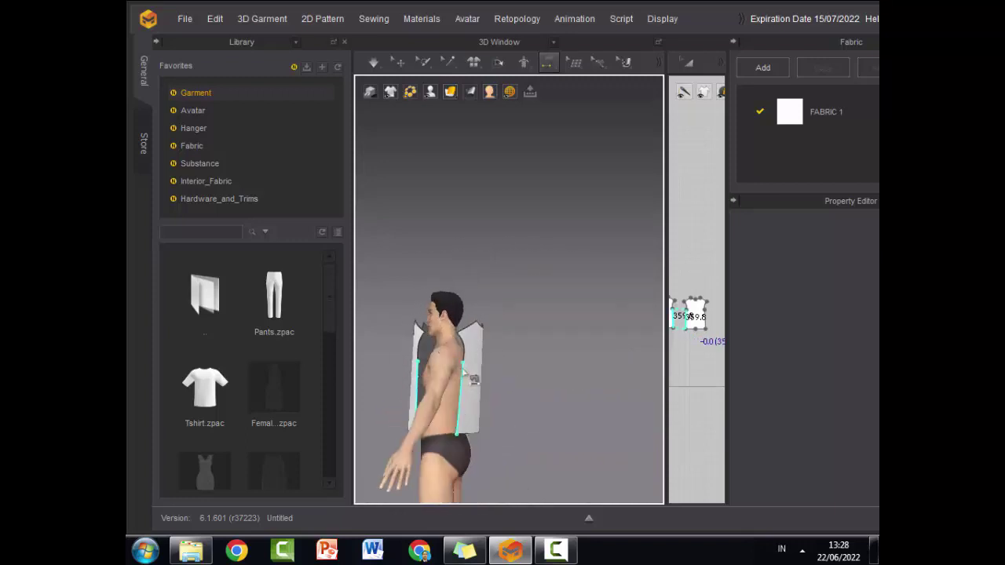
pyautogui.click(465, 376)
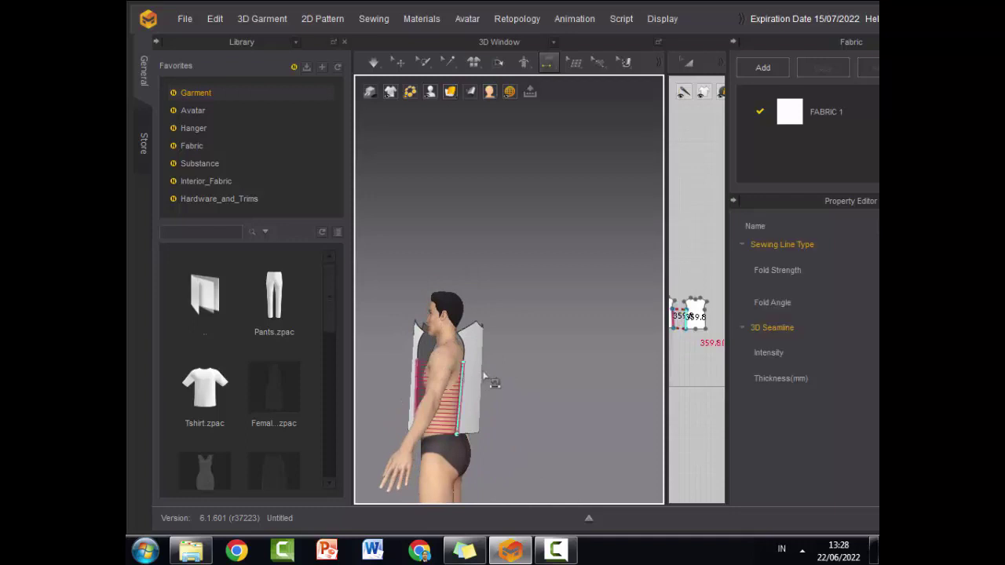
# - Sew the front and back shoulder edges together on the avatar's left side
pyautogui.moveTo(505, 403); pyautogui.dragTo(565, 397, button='middle')
pyautogui.moveTo(565, 396); pyautogui.dragTo(534, 355, button='right')
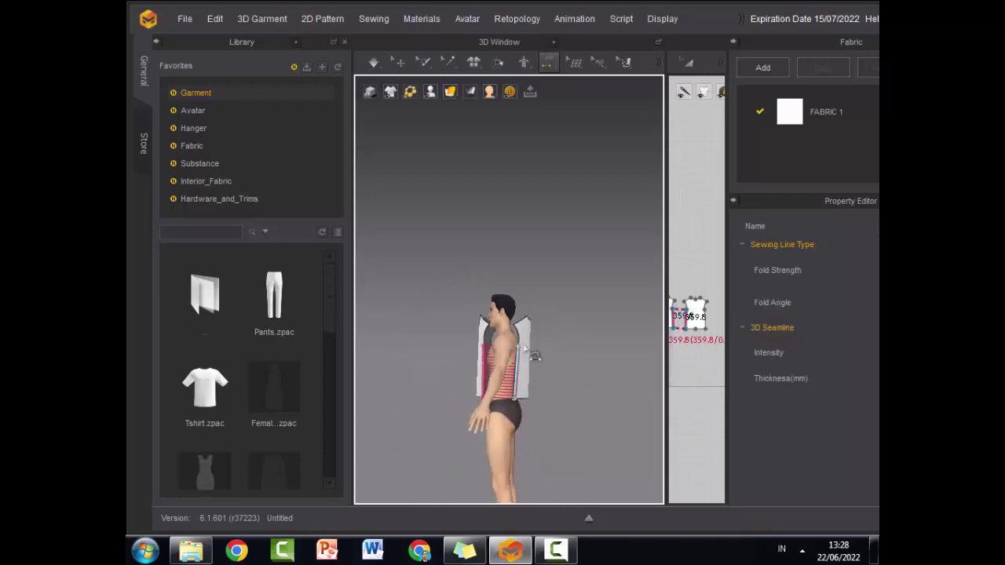
pyautogui.scroll(2, 521, 349)
pyautogui.scroll(4, 495, 339)
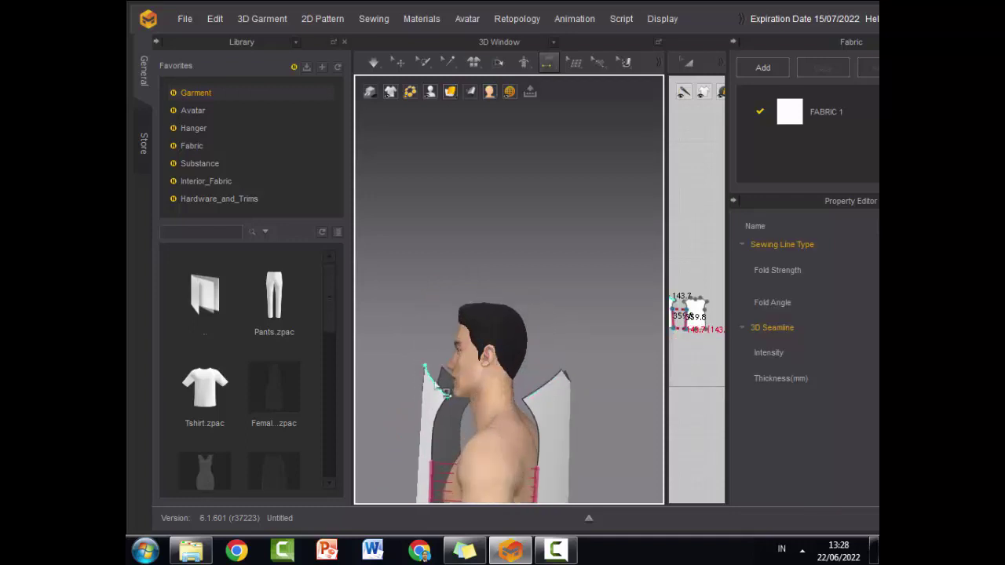
pyautogui.click(438, 385)
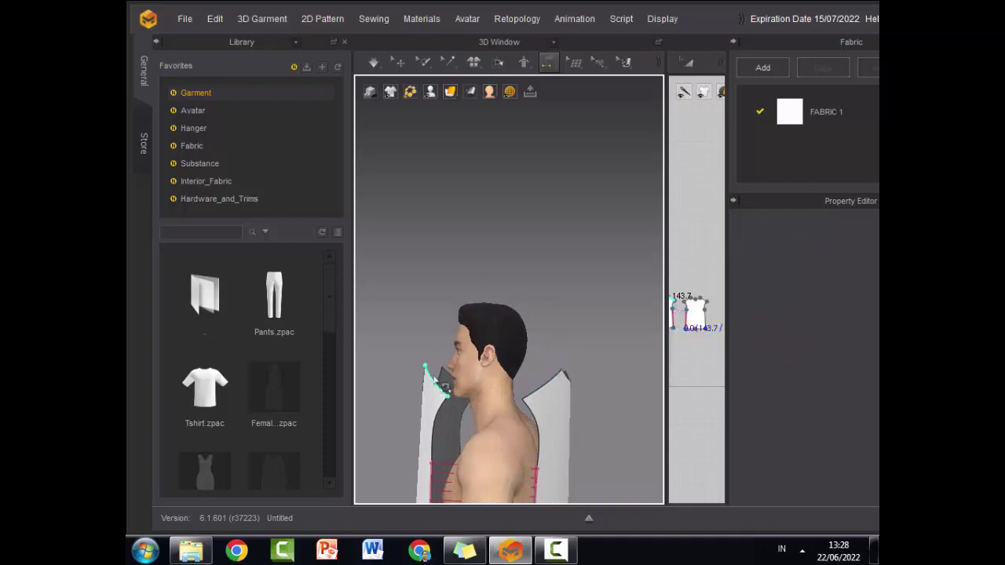
pyautogui.click(559, 380)
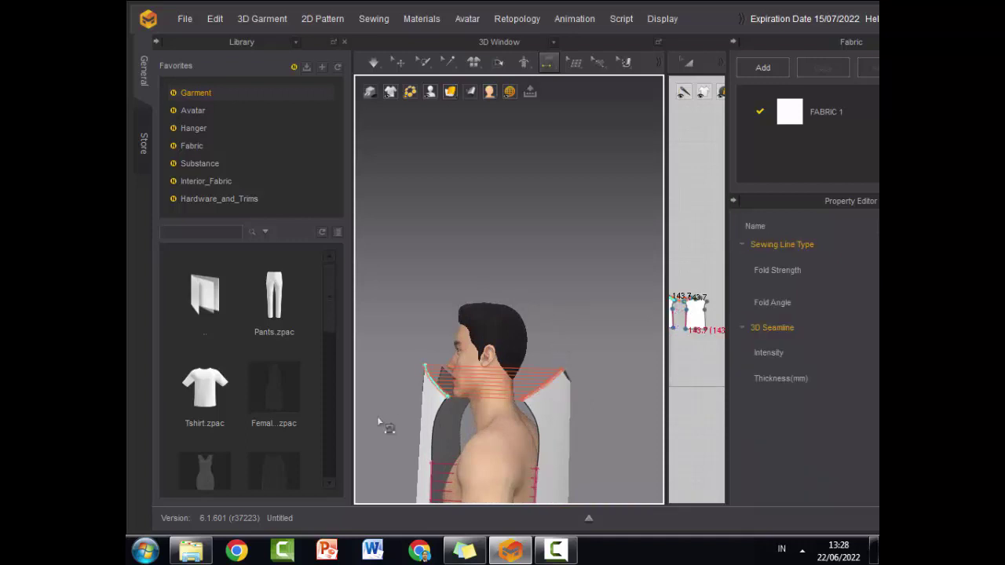
# - Try to sew the front and back shoulder edges together on the avatar's right side, and undo that seam
pyautogui.moveTo(406, 424); pyautogui.dragTo(460, 375, button='middle')
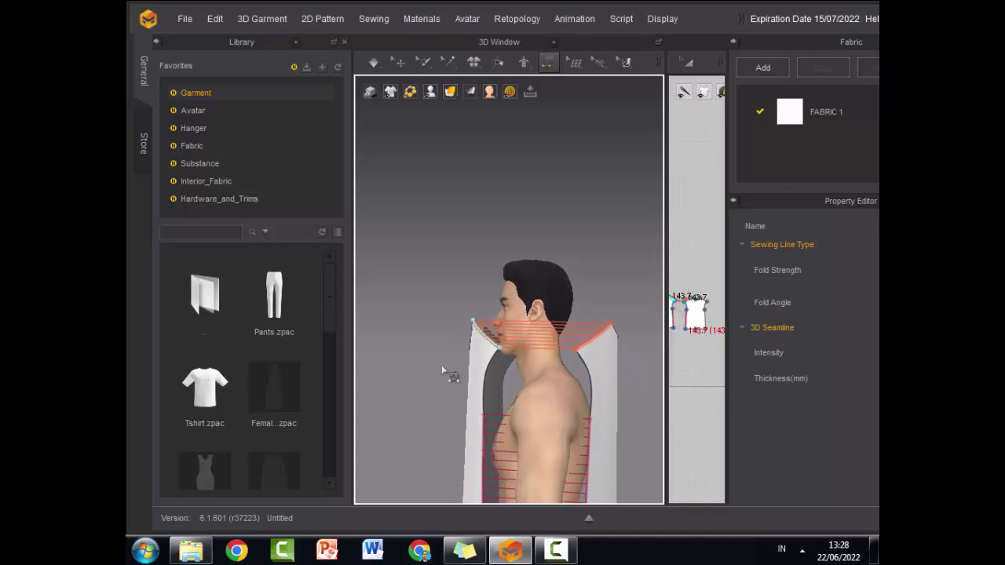
pyautogui.moveTo(443, 370); pyautogui.dragTo(638, 428, button='right')
pyautogui.click(464, 391)
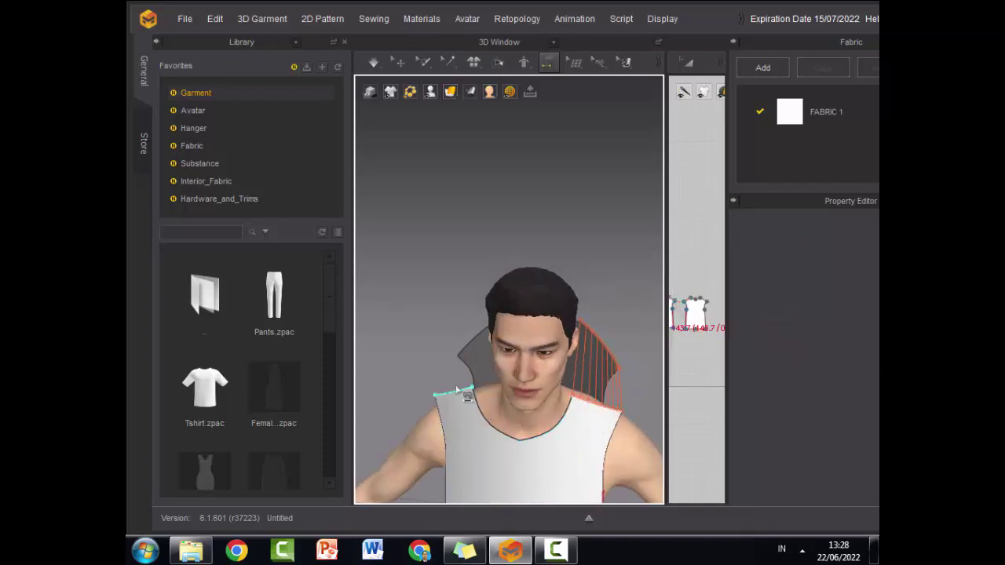
pyautogui.click(475, 340)
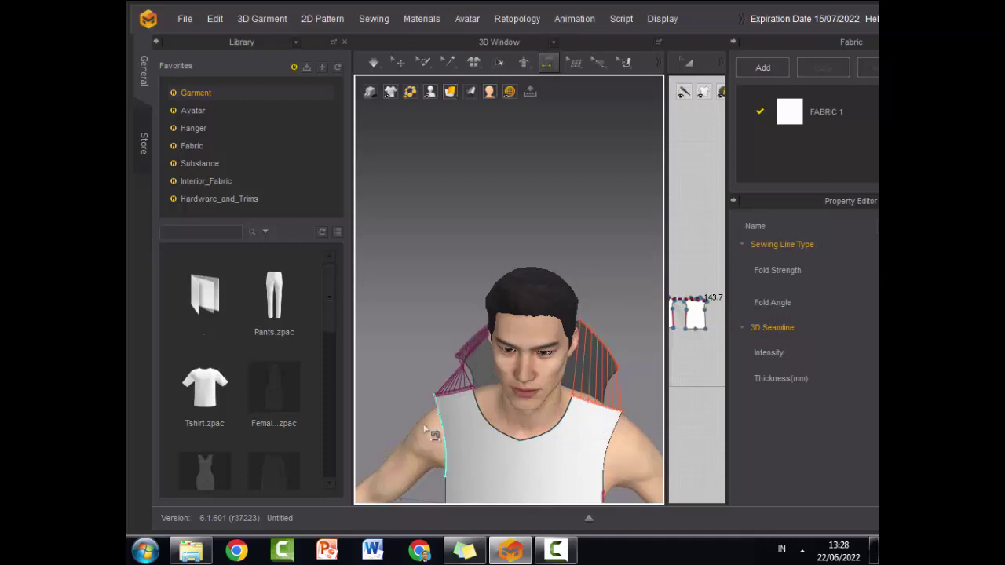
pyautogui.moveTo(431, 422); pyautogui.dragTo(542, 402, button='right')
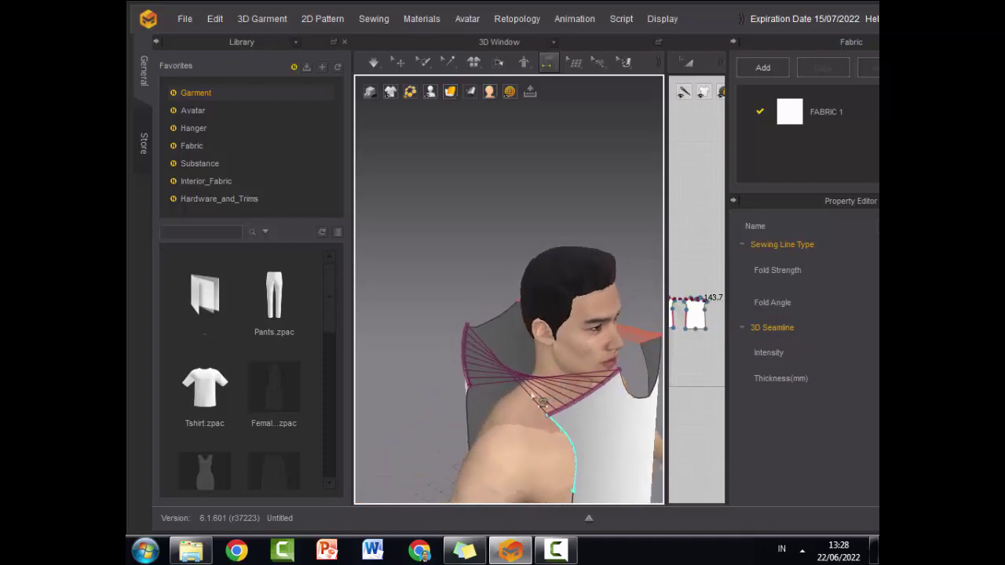
pyautogui.click(441, 420)
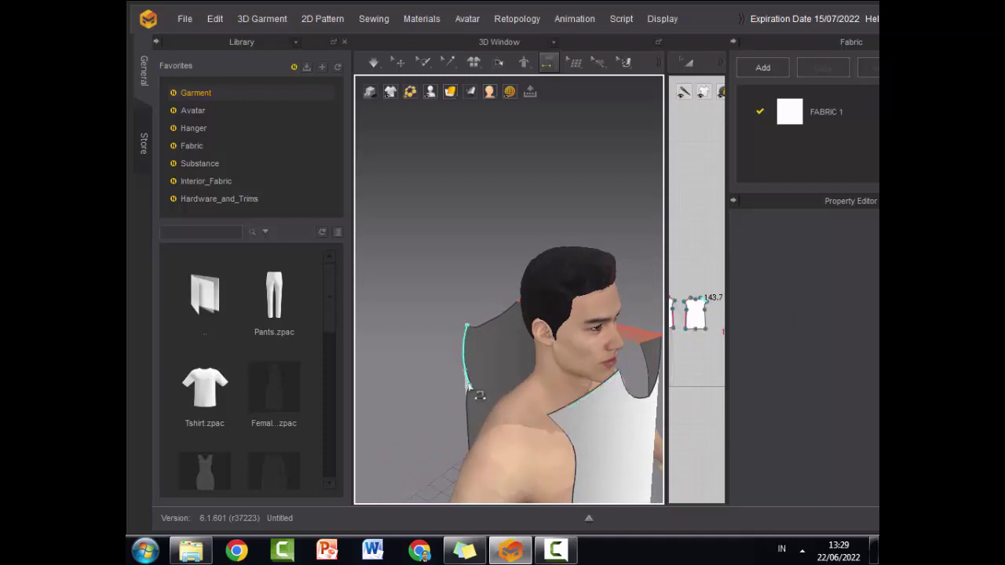
# - Sew the avatar's right shoulder seam again, matching the edge ends so that the stitches run uncrossed
pyautogui.click(608, 384)
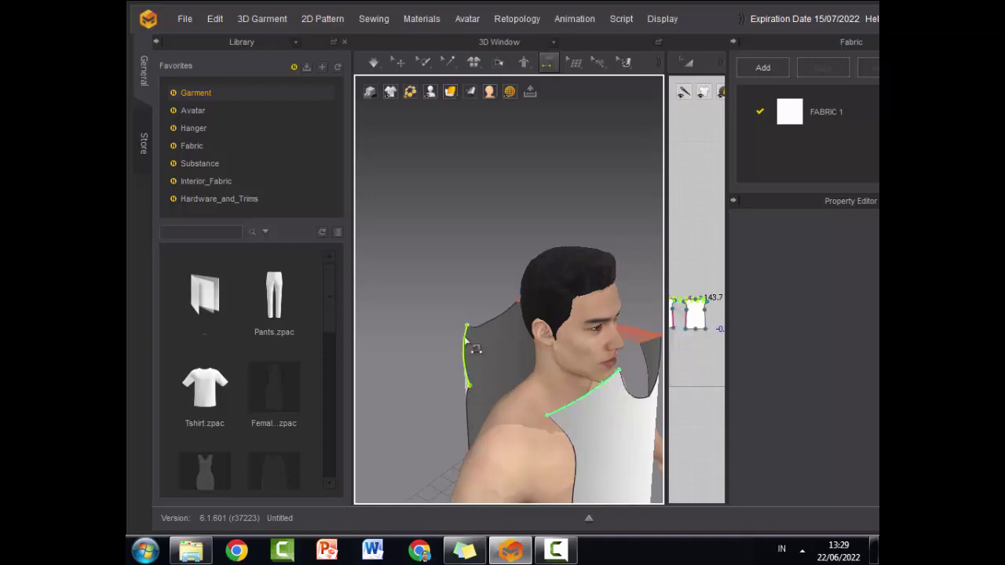
pyautogui.click(468, 345)
pyautogui.click(487, 318)
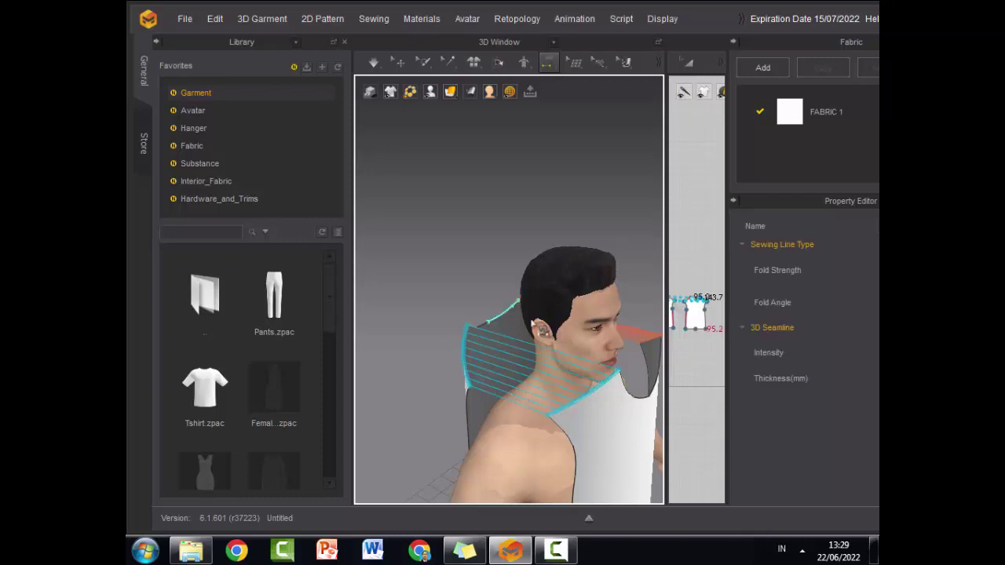
pyautogui.click(601, 380)
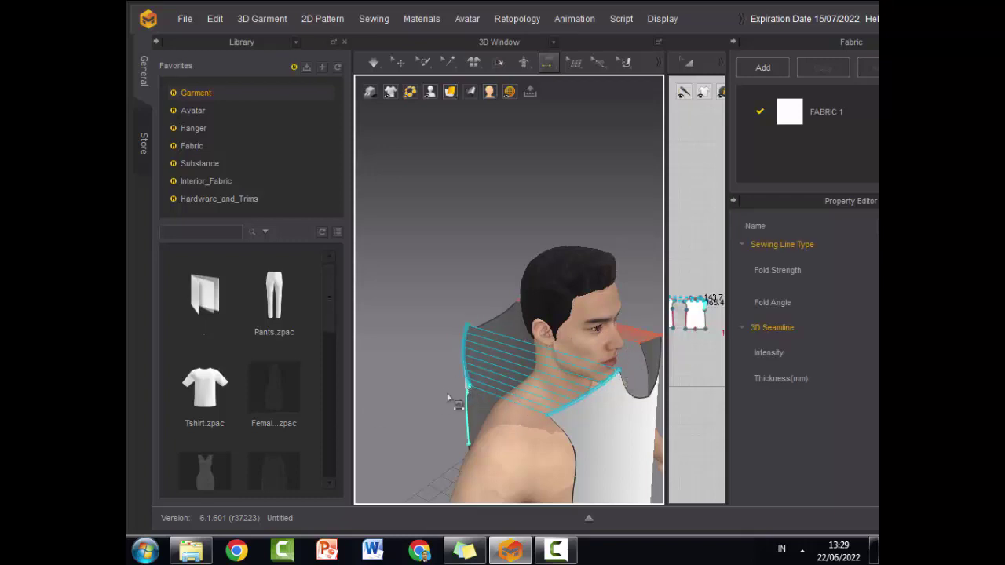
# - Sew the front bodice's side edge to the back bodice's side edge on the avatar's right, with the stitches uncrossed
pyautogui.scroll(2, 449, 399)
pyautogui.scroll(2, 397, 343)
pyautogui.scroll(-4, 398, 343)
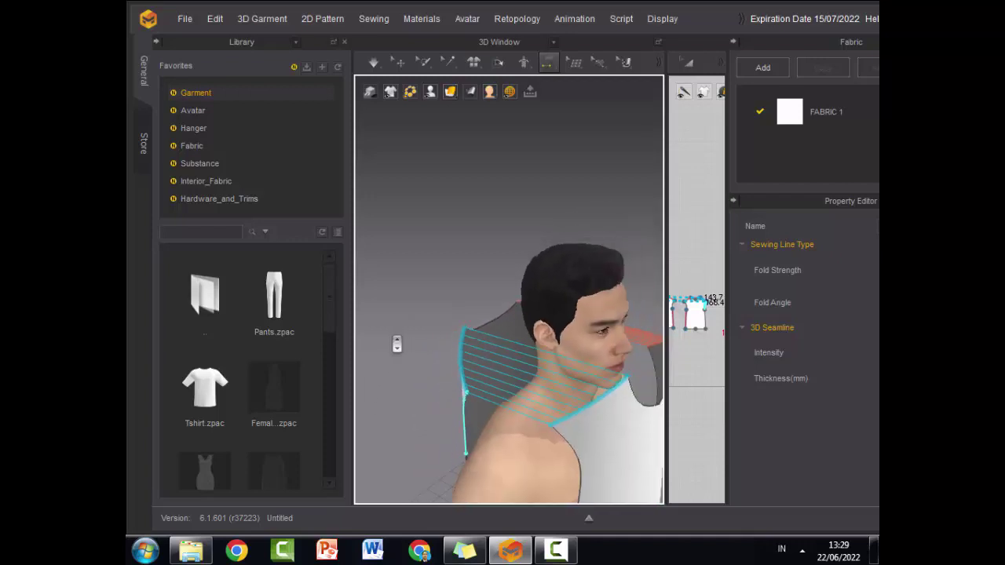
pyautogui.moveTo(417, 425); pyautogui.dragTo(432, 222, button='middle')
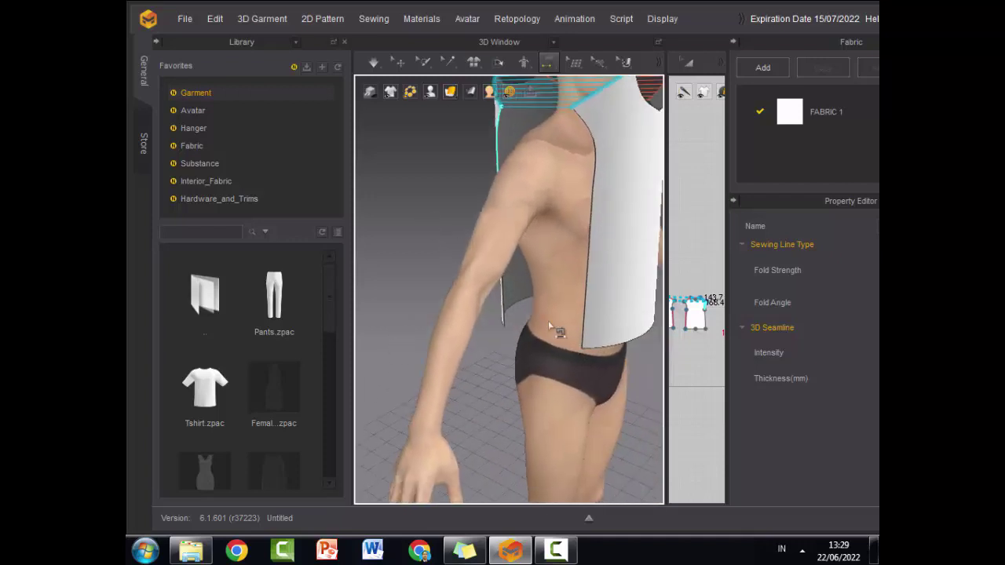
pyautogui.click(504, 302)
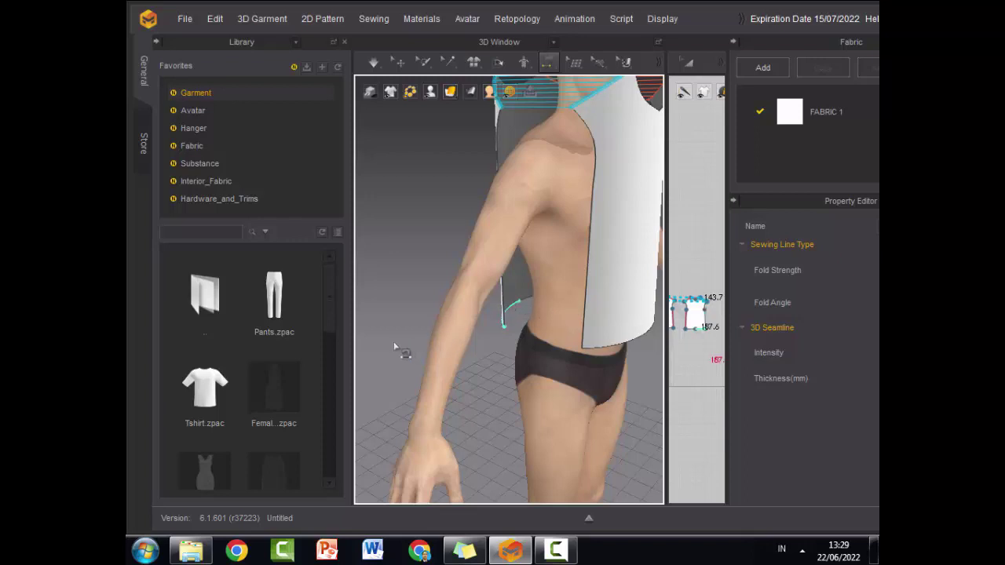
pyautogui.moveTo(395, 347); pyautogui.dragTo(580, 279, button='right')
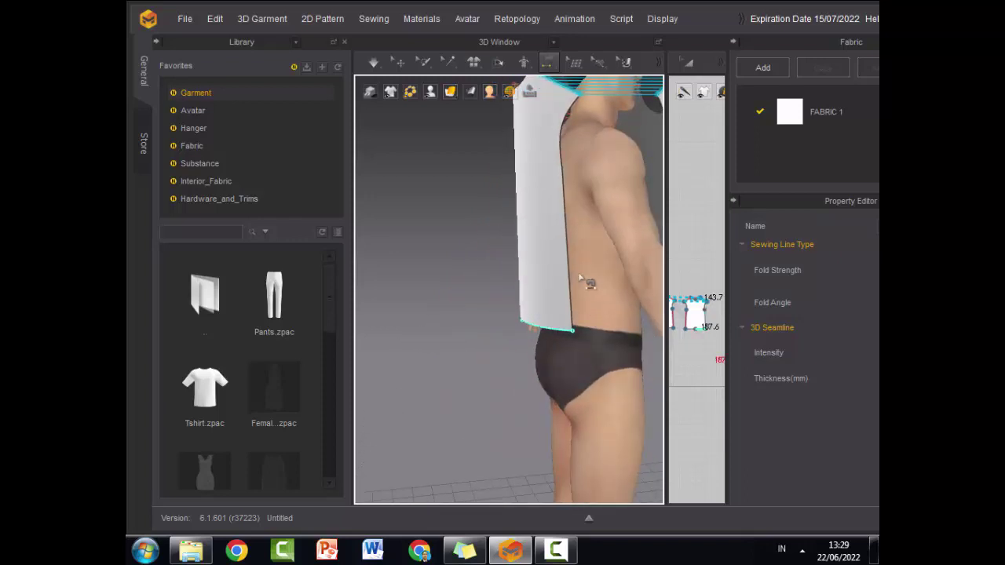
pyautogui.click(581, 279)
pyautogui.scroll(2, 448, 380)
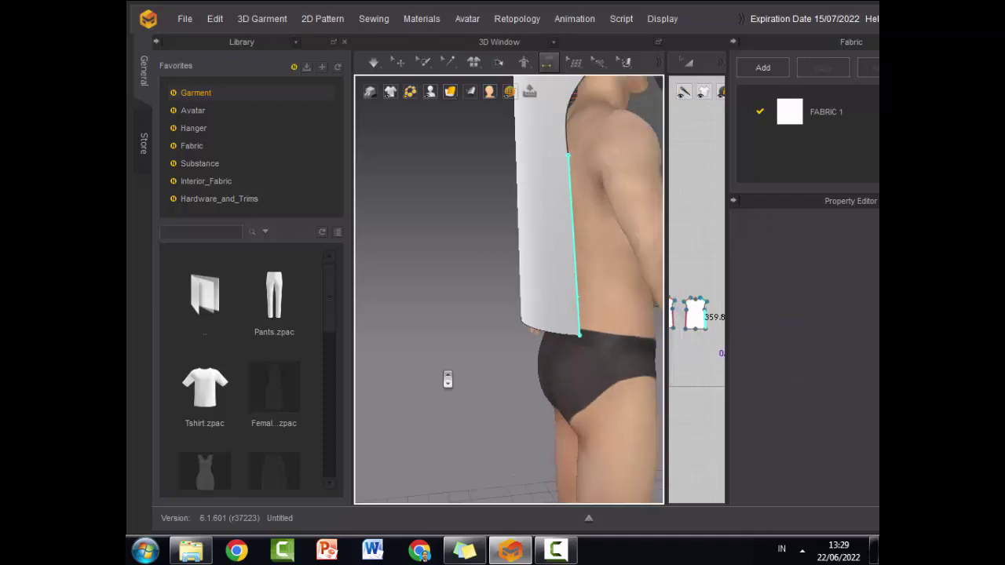
pyautogui.scroll(-2, 447, 381)
pyautogui.click(634, 269)
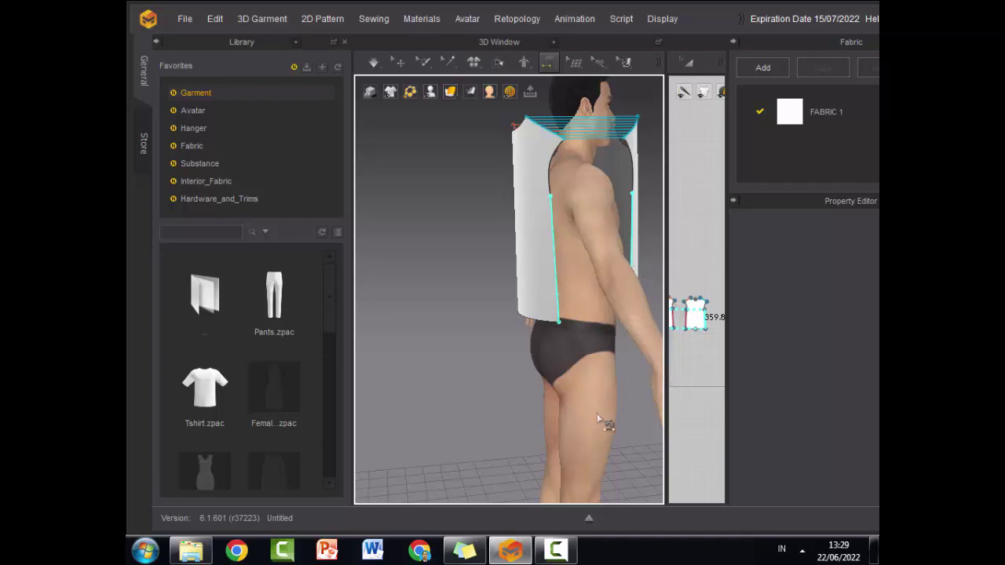
pyautogui.moveTo(630, 445); pyautogui.dragTo(509, 439, button='right')
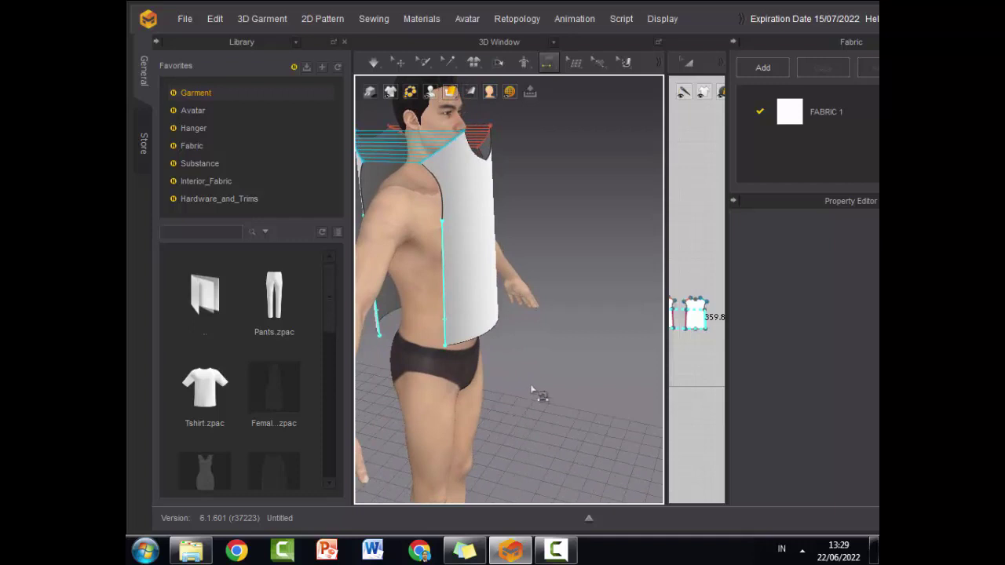
pyautogui.click(441, 281)
pyautogui.click(445, 297)
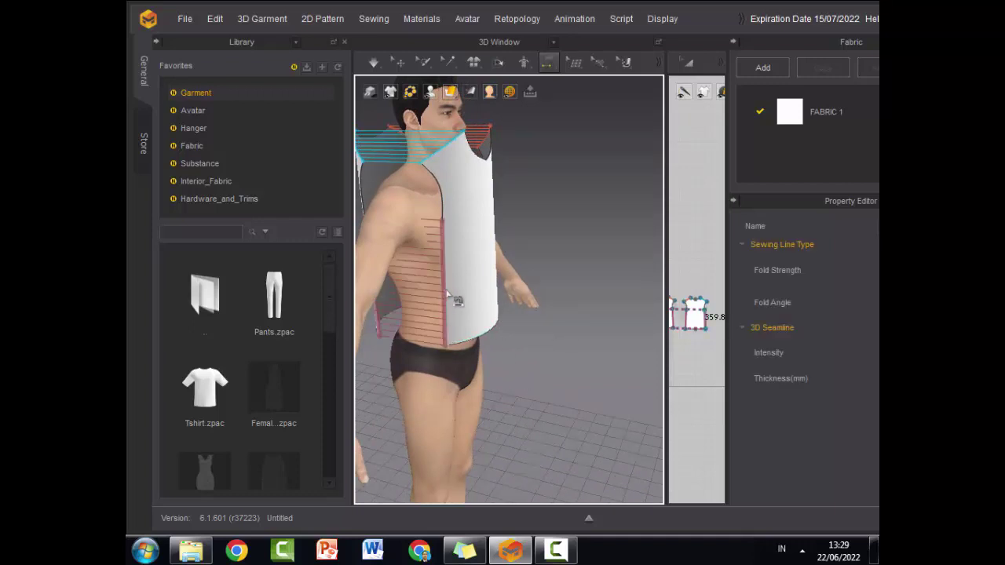
# - Simulate the sewn garment so that the front and back bodices close up and drape on the avatar
pyautogui.moveTo(594, 404); pyautogui.dragTo(594, 406, button='right')
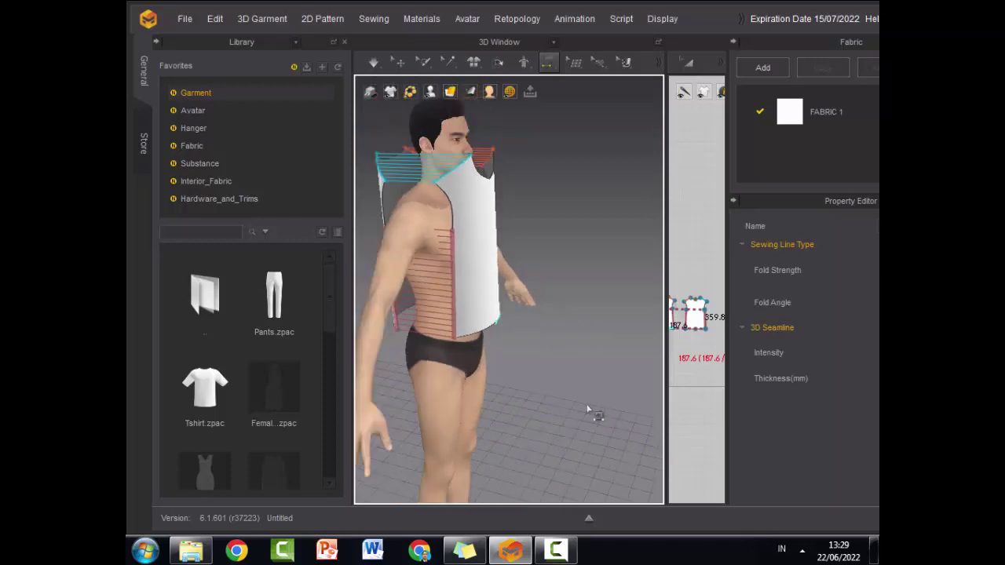
pyautogui.moveTo(571, 351); pyautogui.dragTo(548, 401, button='right')
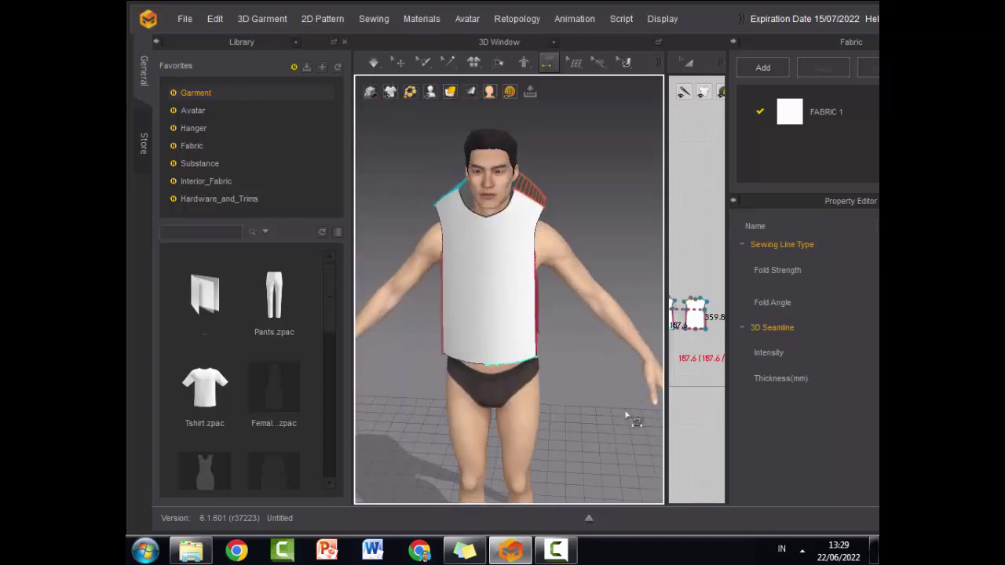
pyautogui.press('space')
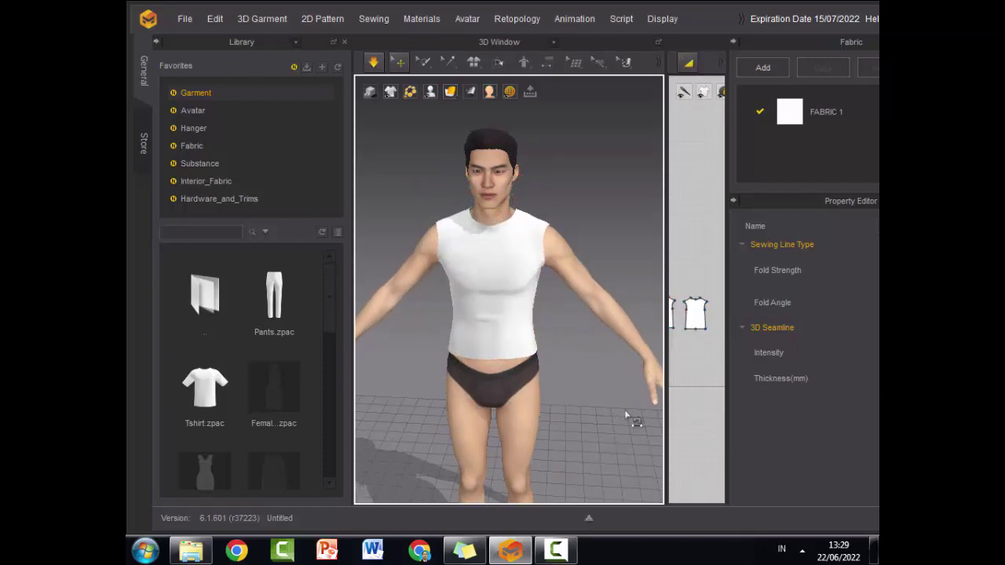
pyautogui.scroll(-1, 519, 241)
pyautogui.scroll(6, 525, 242)
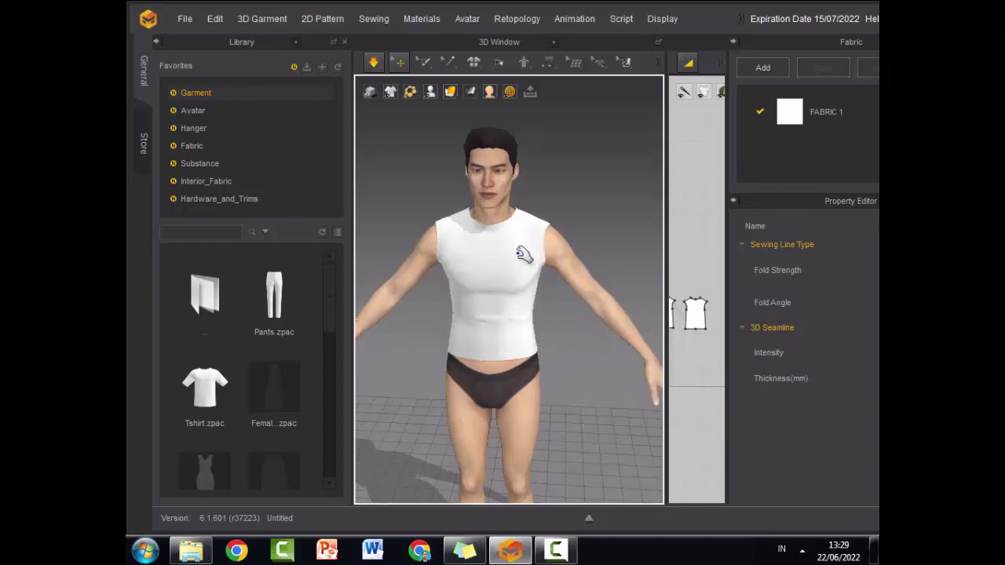
pyautogui.scroll(-2, 520, 281)
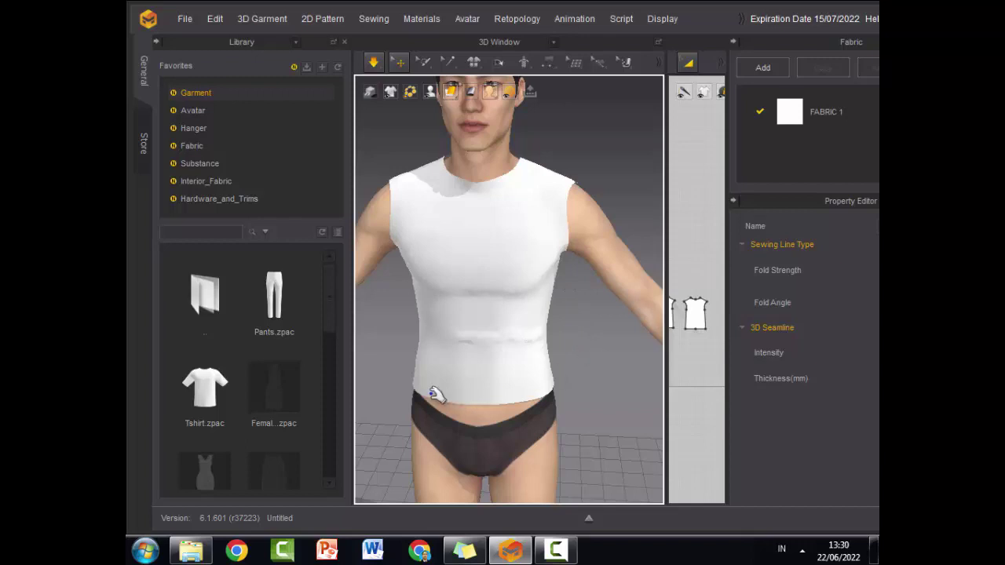
# - Widen the 2D pattern view and curve the back bodice's hem downward at its midpoint with Edit Curve Point
pyautogui.moveTo(665, 351); pyautogui.dragTo(518, 365)
pyautogui.click(615, 435)
pyautogui.click(556, 192)
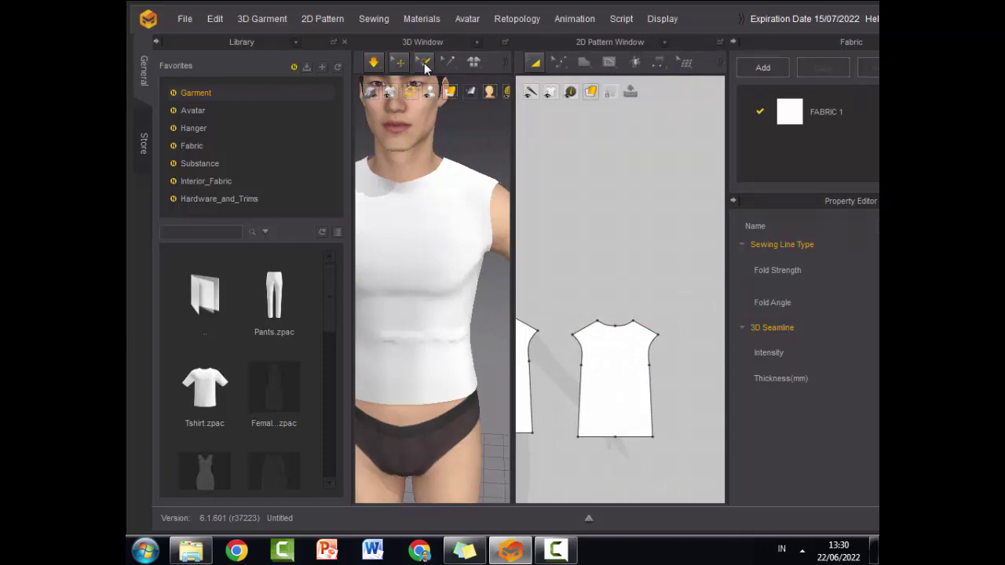
pyautogui.moveTo(425, 68)
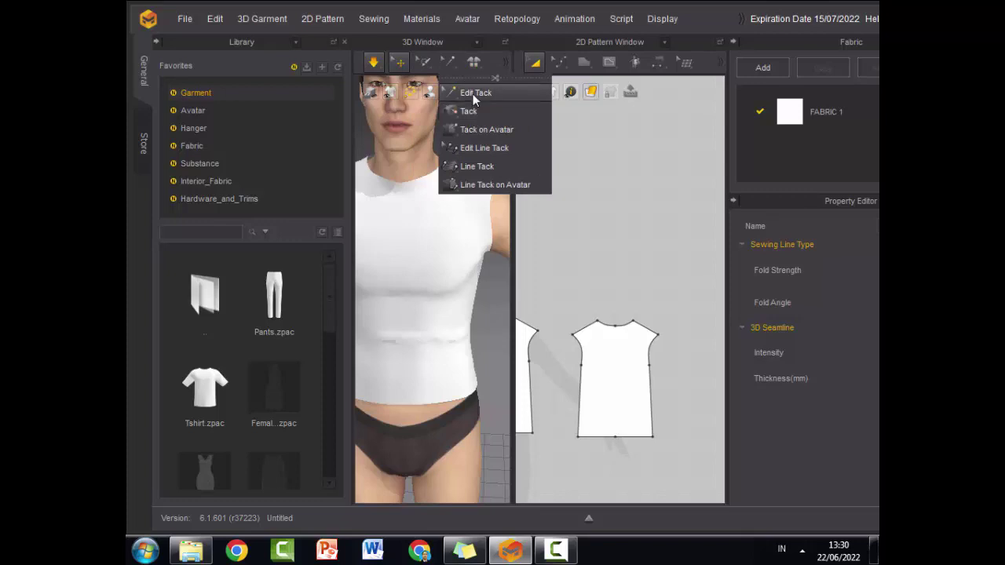
pyautogui.moveTo(560, 59)
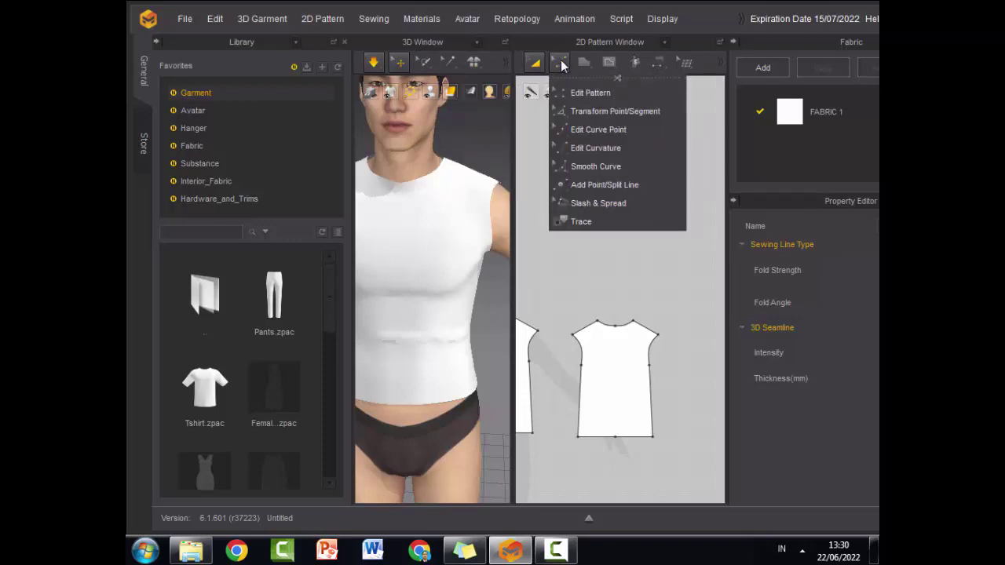
pyautogui.click(587, 132)
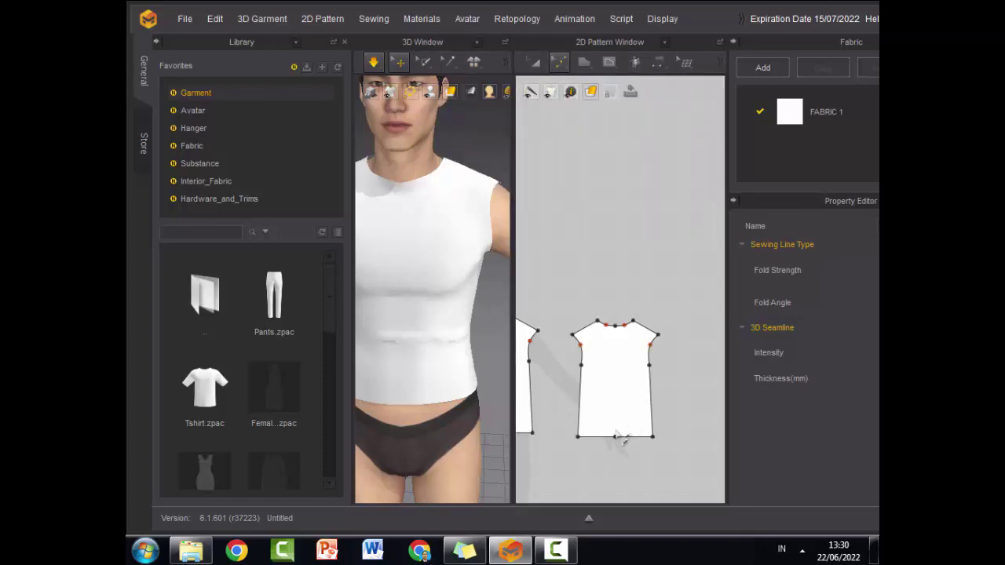
pyautogui.moveTo(621, 439)
pyautogui.mouseDown()
pyautogui.moveTo(625, 461)
pyautogui.moveTo(635, 447)
pyautogui.moveTo(592, 449)
pyautogui.moveTo(615, 452)
pyautogui.mouseUp()
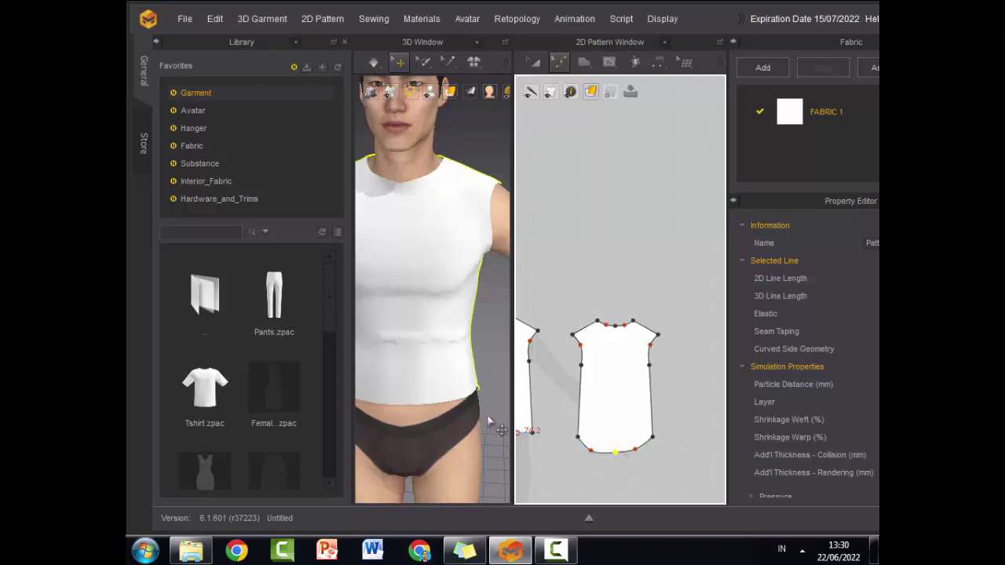
# - Curve the front bodice's hem downward by lowering its midpoint, making it deeper than the back hem
pyautogui.moveTo(488, 424); pyautogui.dragTo(351, 416, button='right')
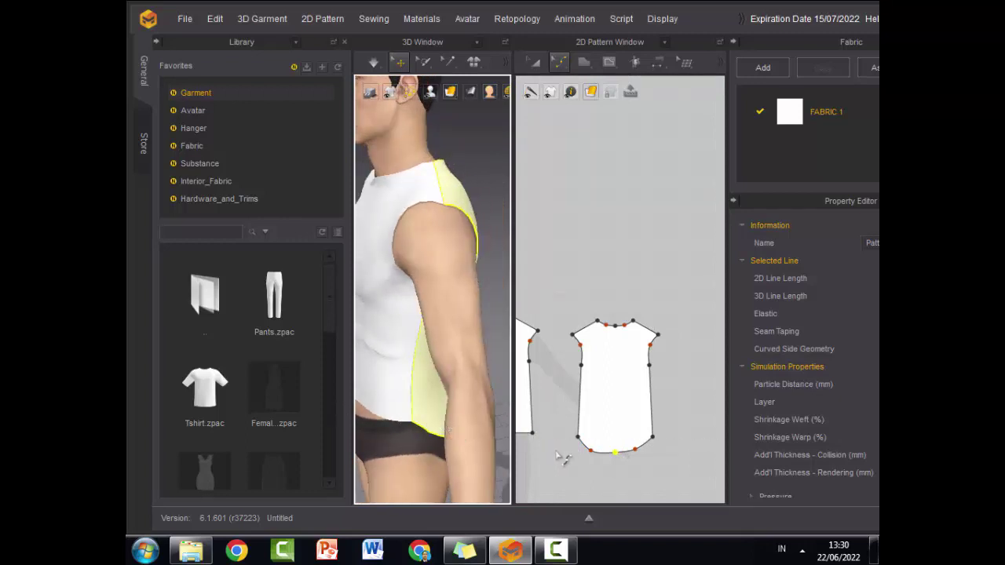
pyautogui.moveTo(556, 452); pyautogui.dragTo(700, 367, button='middle')
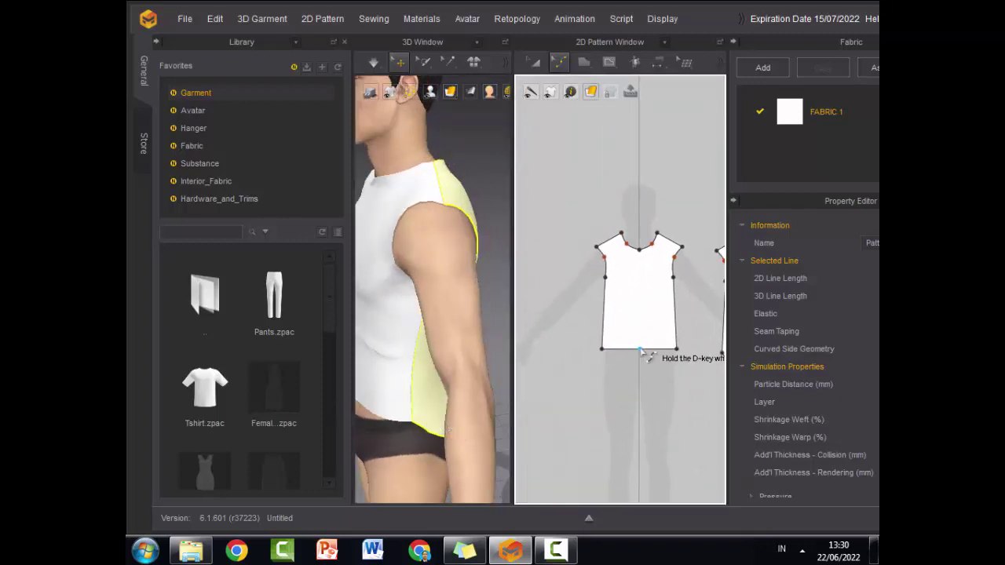
pyautogui.moveTo(643, 353); pyautogui.dragTo(639, 377)
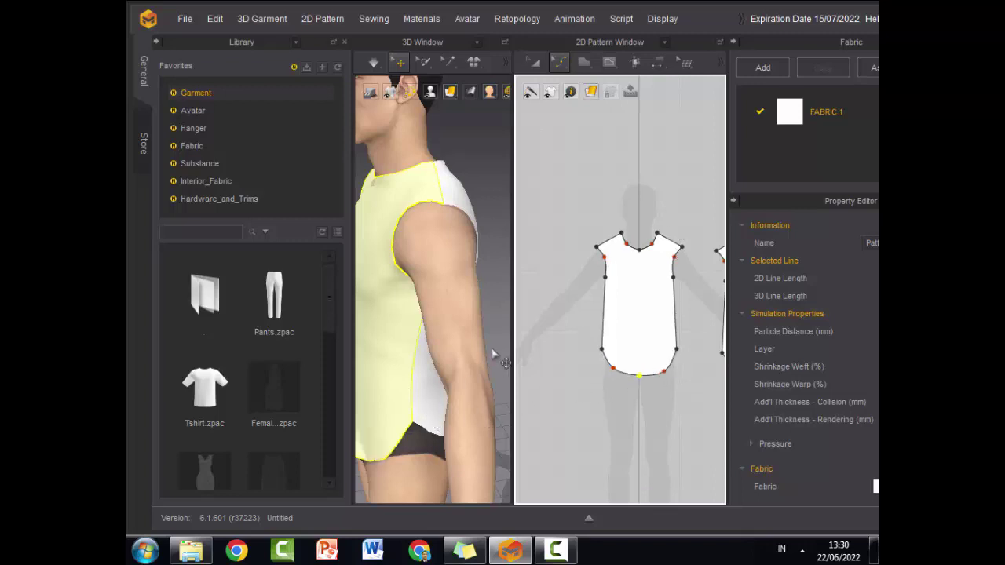
# - Simulate the shirt with its curved hems and check the drape from the side and the back
pyautogui.click(436, 410)
pyautogui.scroll(5, 443, 402)
pyautogui.scroll(-5, 444, 402)
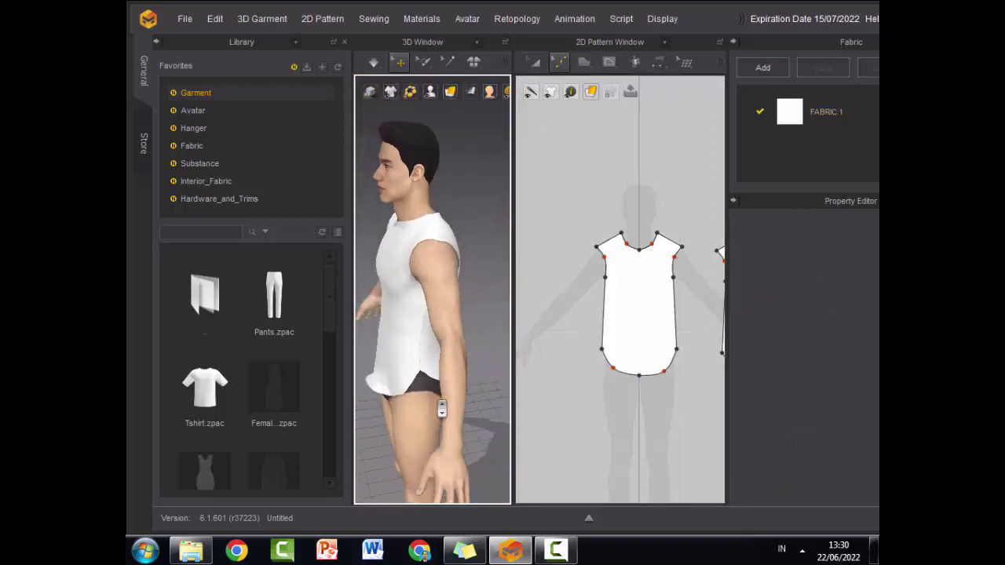
pyautogui.moveTo(445, 407); pyautogui.dragTo(468, 363, button='right')
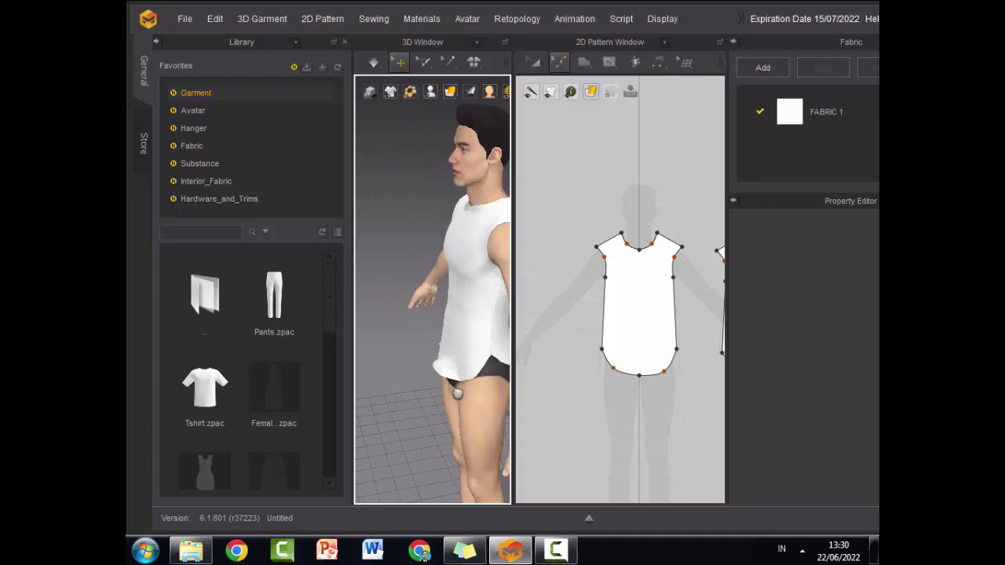
pyautogui.click(478, 347)
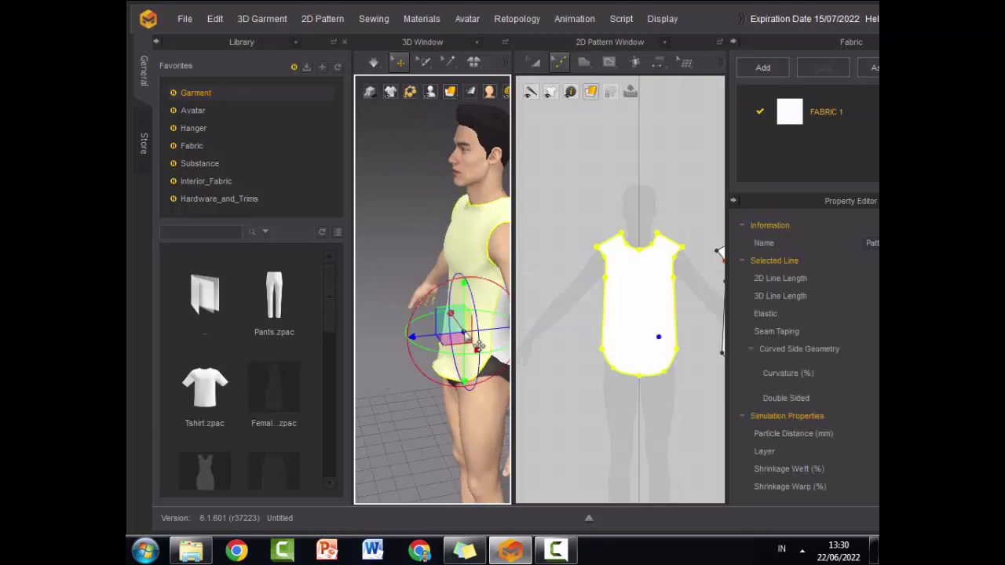
pyautogui.press('space')
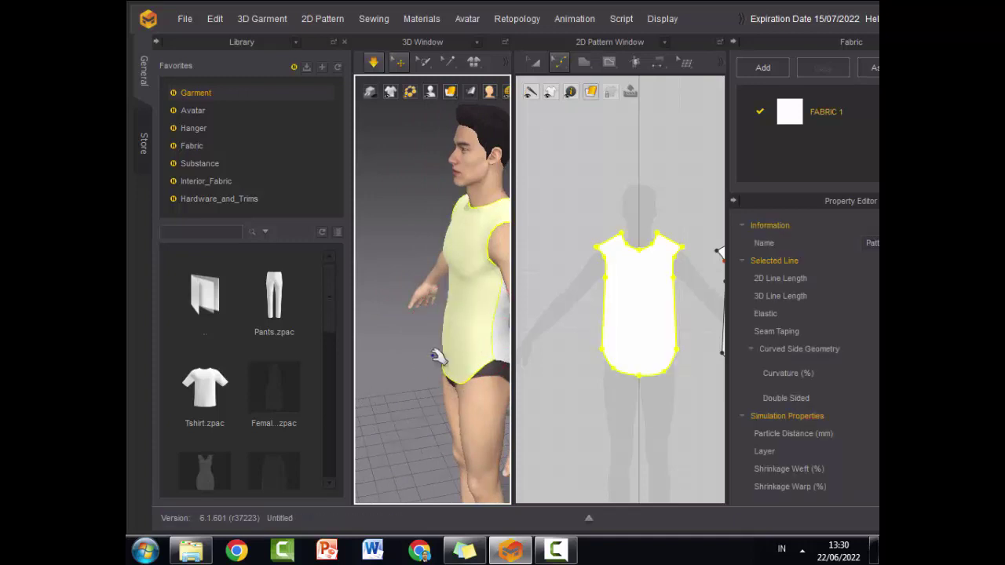
pyautogui.click(411, 347)
pyautogui.press('space')
pyautogui.moveTo(416, 432); pyautogui.dragTo(338, 432, button='middle')
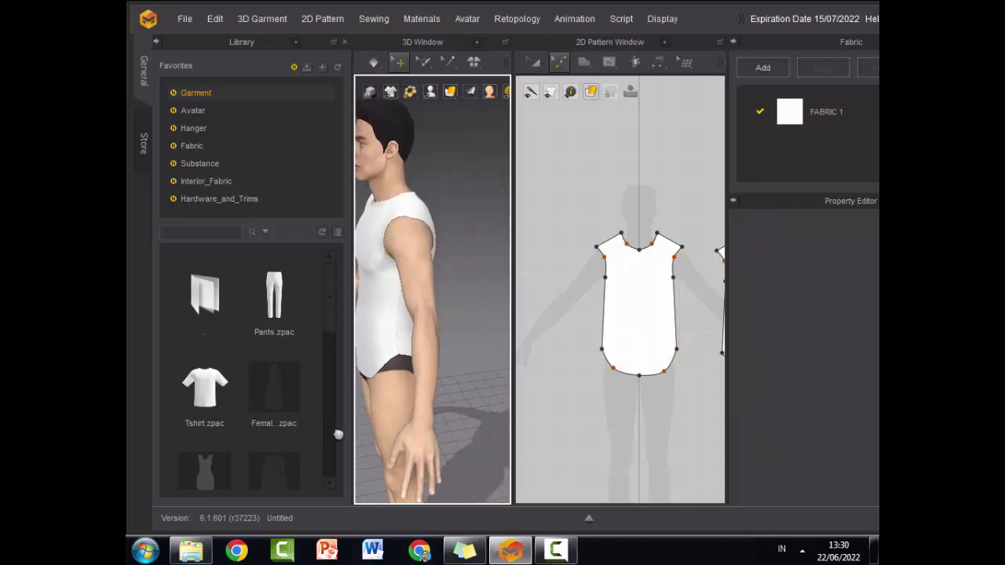
pyautogui.moveTo(469, 424); pyautogui.dragTo(384, 415, button='right')
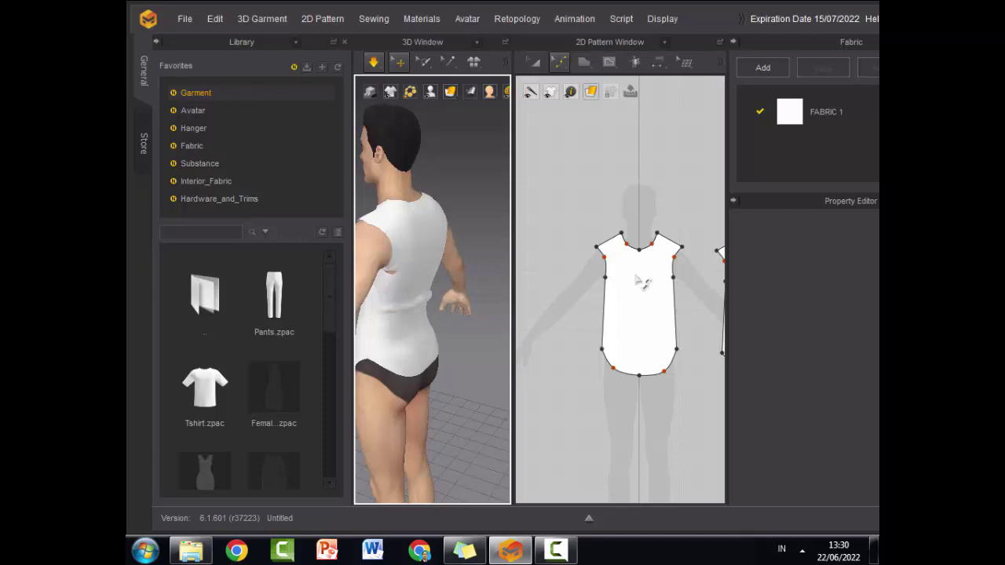
# - Lower the side corners of the front and back bodice hems slightly to lengthen the side seams
pyautogui.click(680, 260)
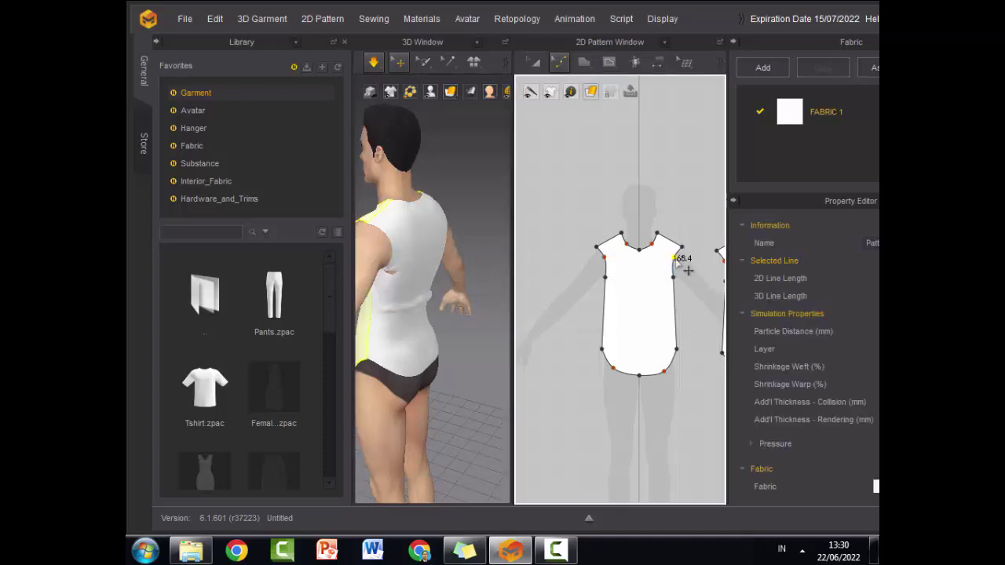
pyautogui.moveTo(682, 263); pyautogui.dragTo(682, 263)
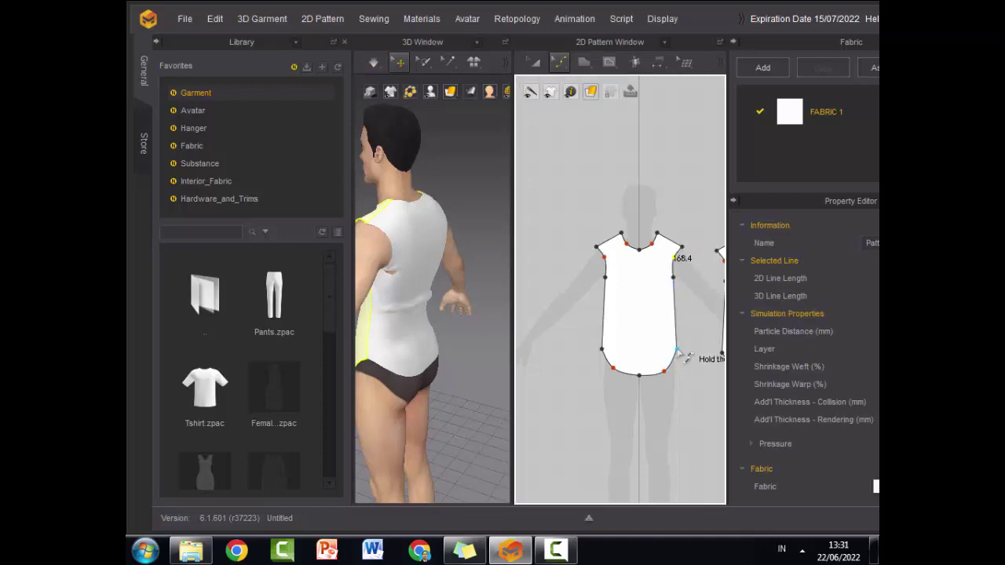
pyautogui.click(680, 355)
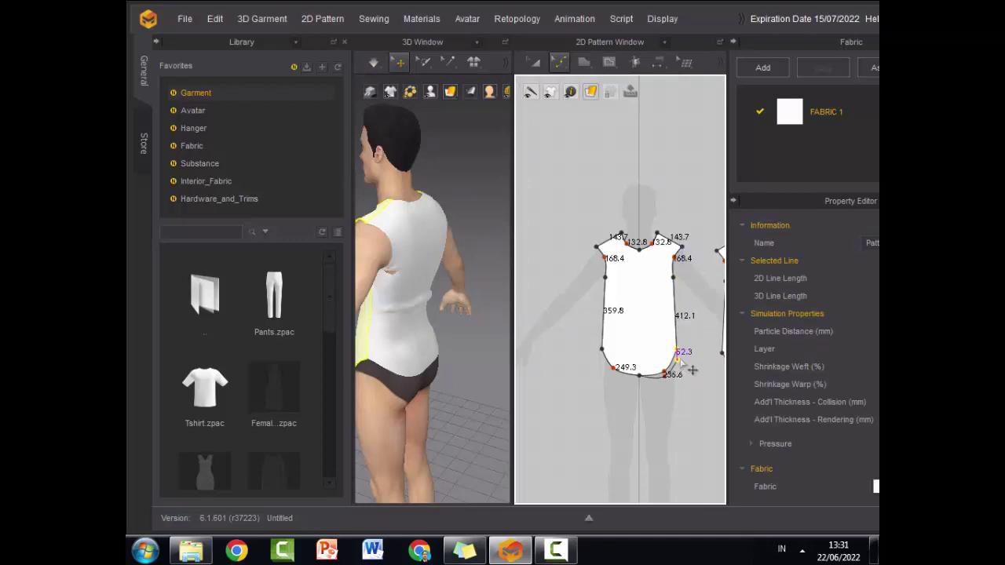
pyautogui.moveTo(680, 359); pyautogui.dragTo(680, 358)
pyautogui.moveTo(602, 351); pyautogui.dragTo(603, 366)
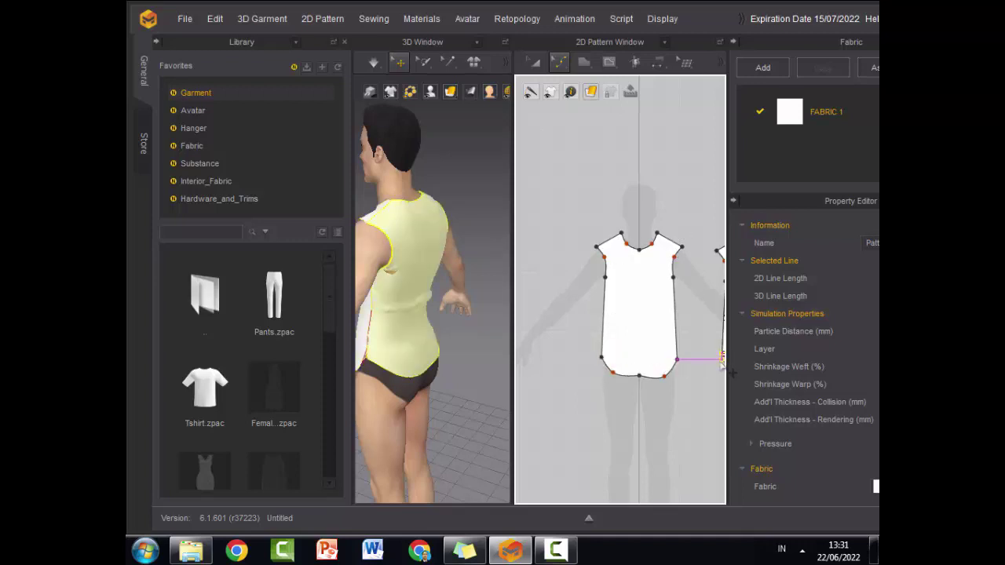
# - Simulate the garment again with the lengthened side seams and inspect the fit around the whole avatar
pyautogui.click(482, 343)
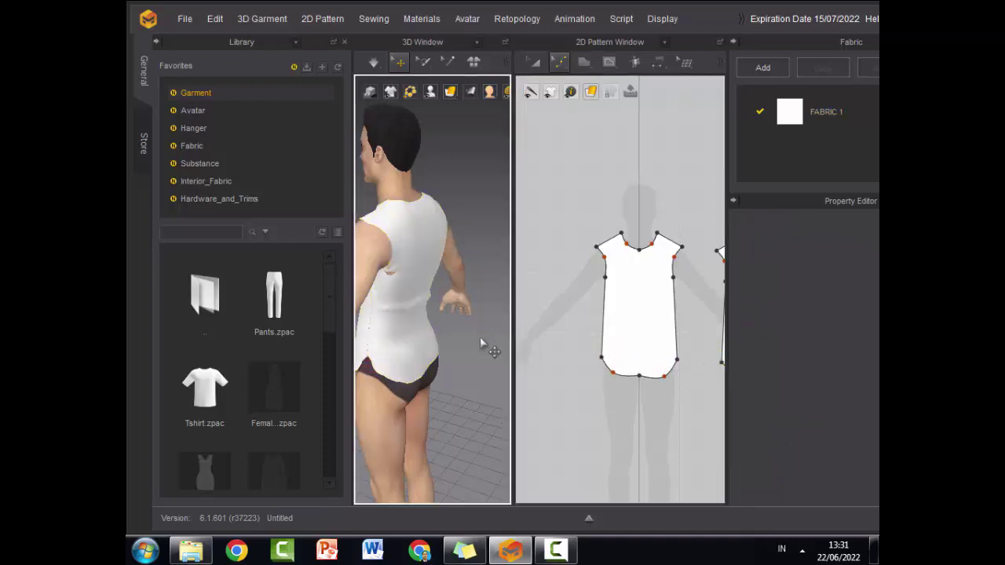
pyautogui.press('space')
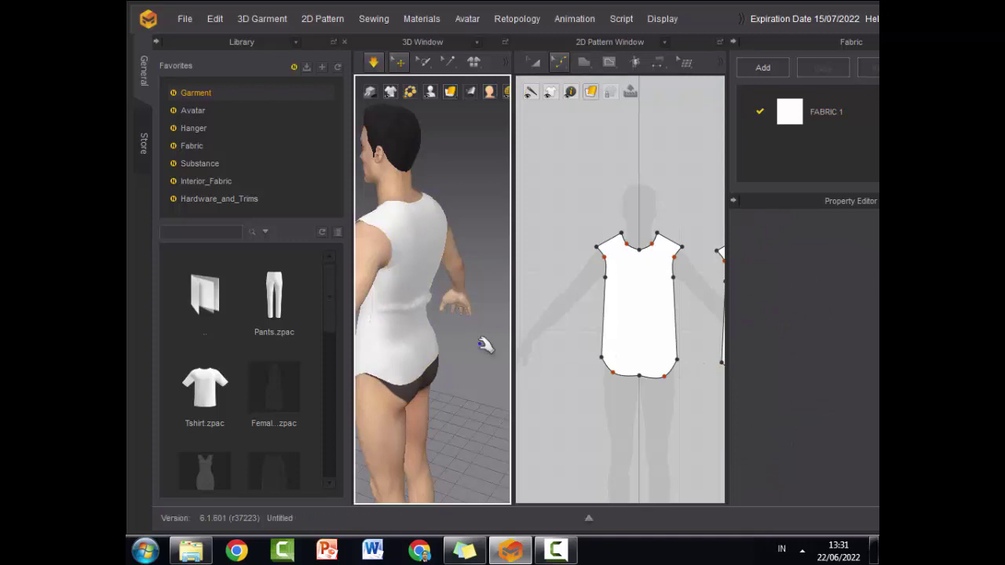
pyautogui.moveTo(475, 425); pyautogui.dragTo(376, 413, button='right')
pyautogui.scroll(-5, 454, 408)
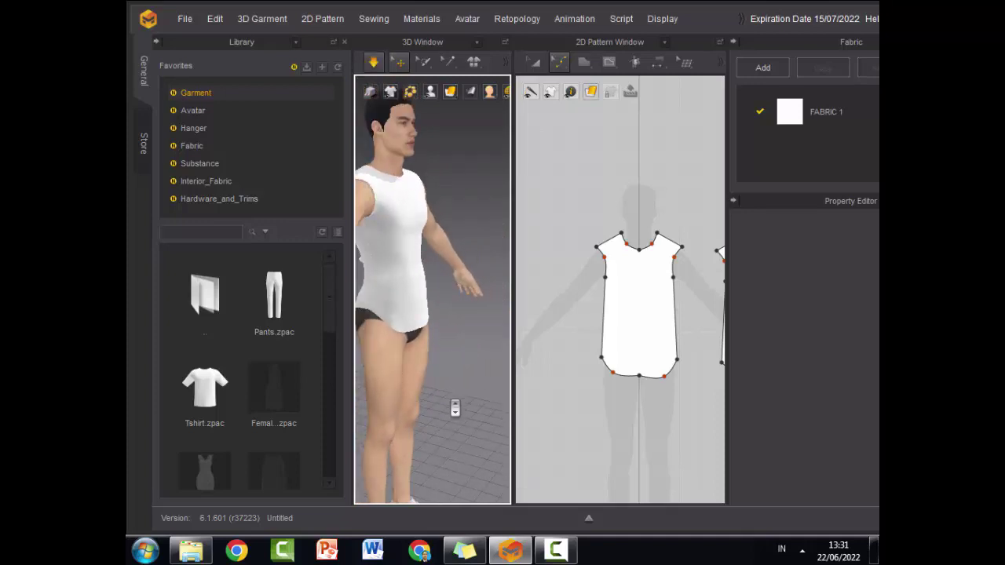
pyautogui.scroll(-2, 454, 408)
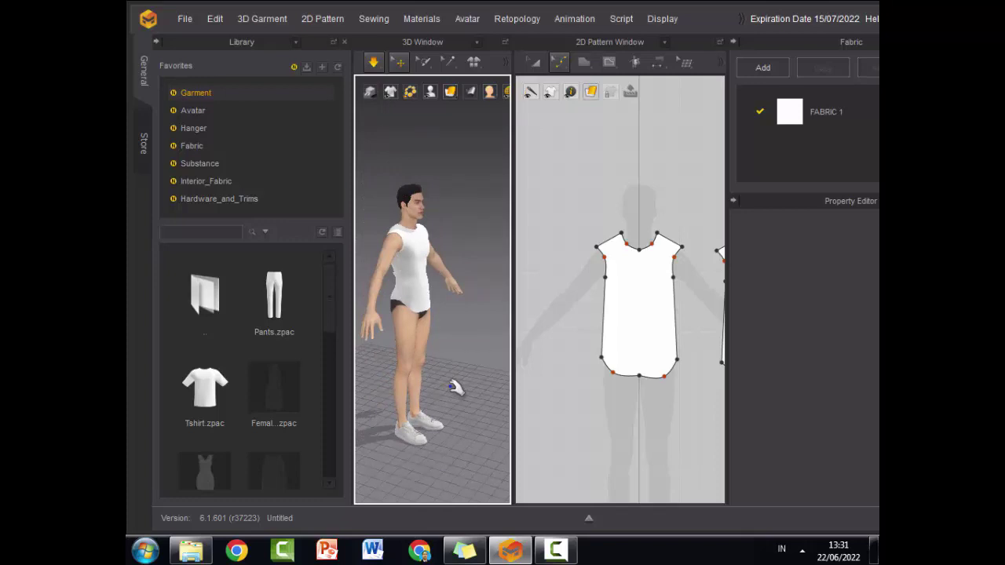
# - Switch to Chrome and search Google for "marvelousdesigner", showing the image results
pyautogui.click(422, 552)
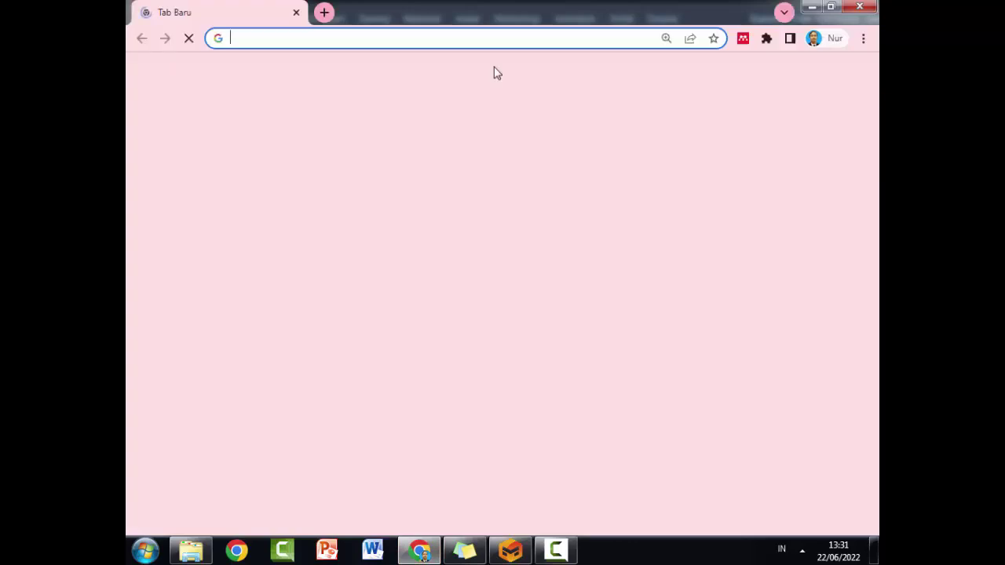
pyautogui.click(496, 39)
pyautogui.write('m')
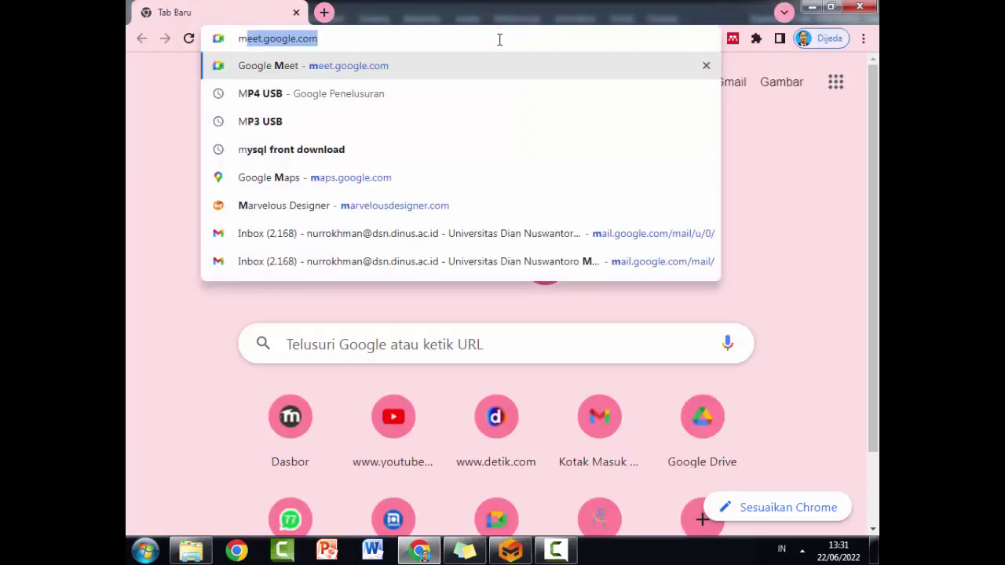
pyautogui.write('ar')
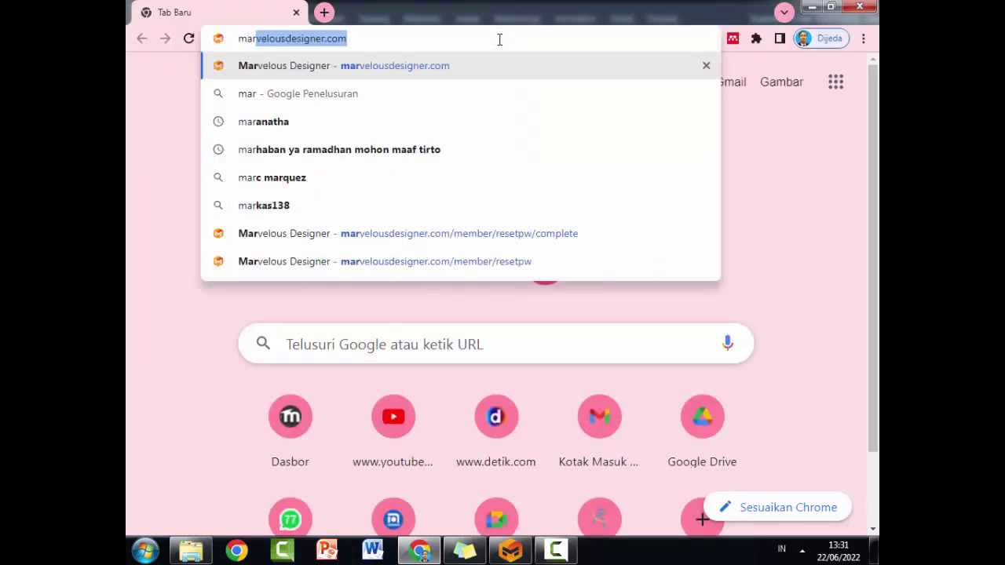
pyautogui.press('Right')
pyautogui.press('BackSpace')
pyautogui.press('BackSpace')
pyautogui.press('BackSpace')
pyautogui.press('BackSpace')
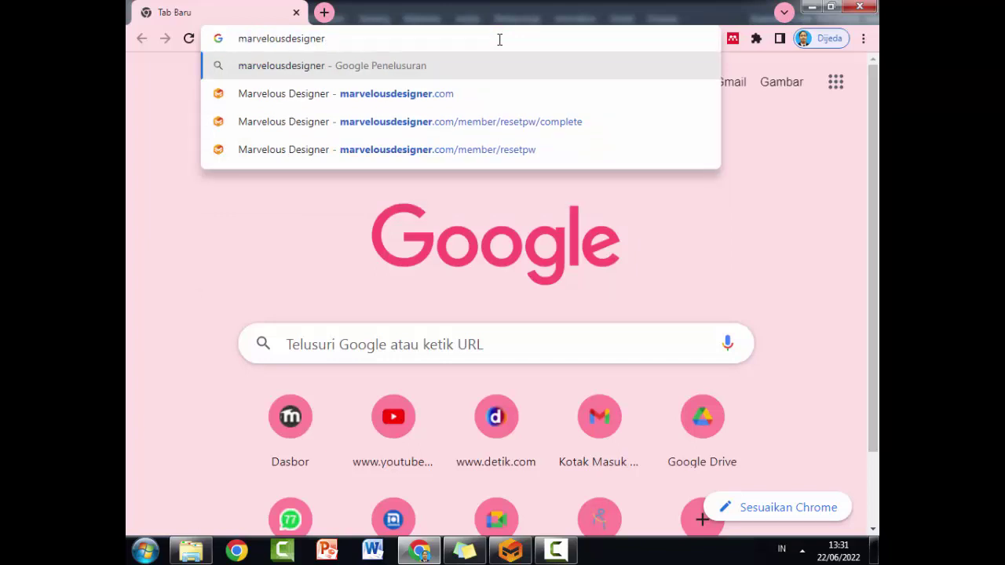
pyautogui.press('Return')
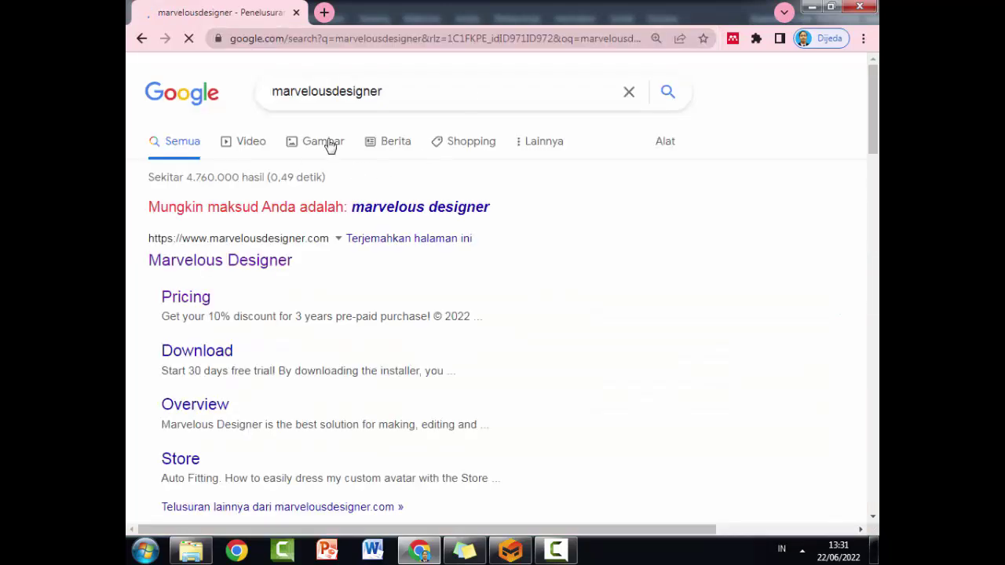
pyautogui.click(331, 146)
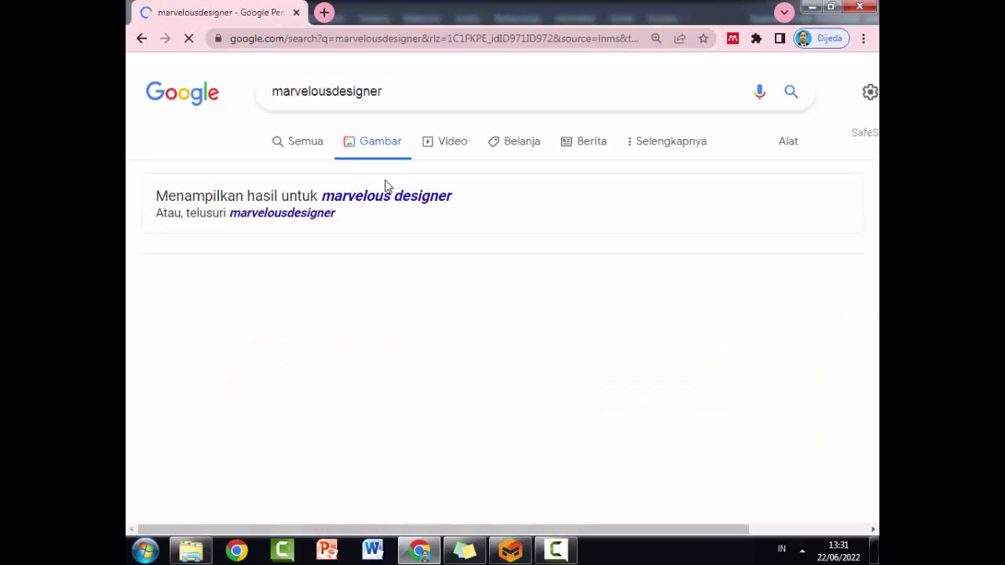
# - Preview the Shopee image of Marvelous Designer 10 Personal 6.0 x64 and browse the related garment images
pyautogui.scroll(-5, 402, 292)
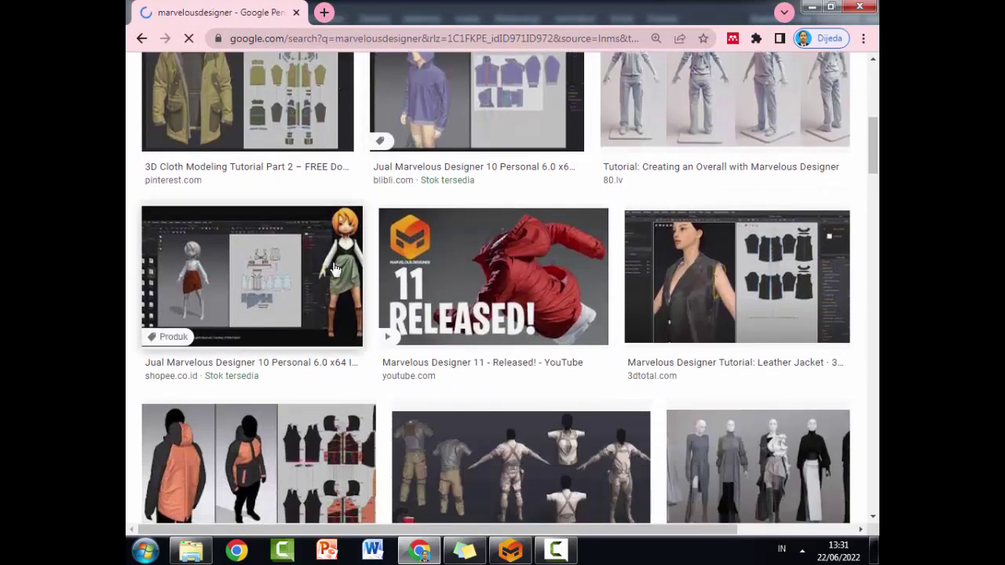
pyautogui.click(294, 288)
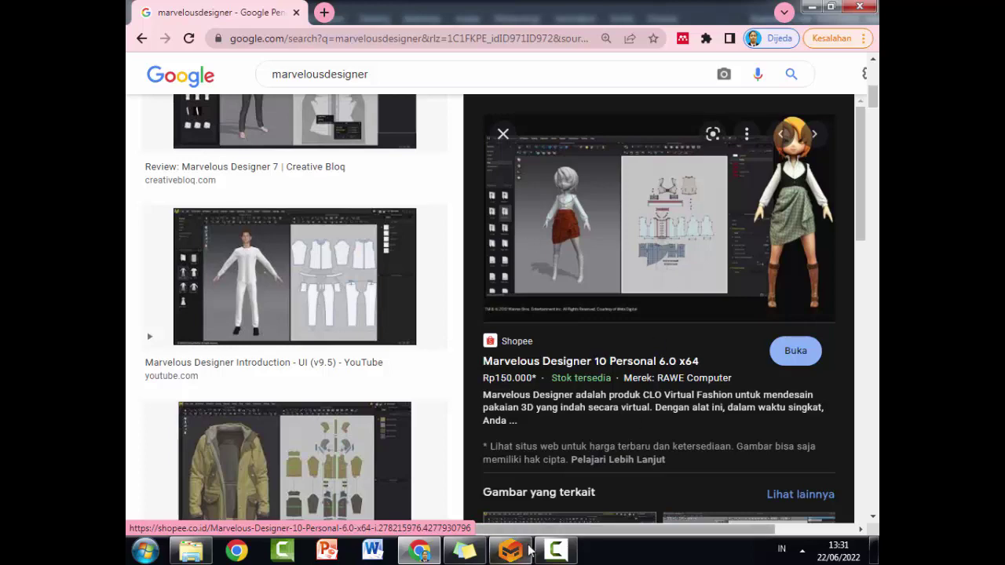
pyautogui.scroll(-8, 691, 267)
pyautogui.scroll(-3, 709, 304)
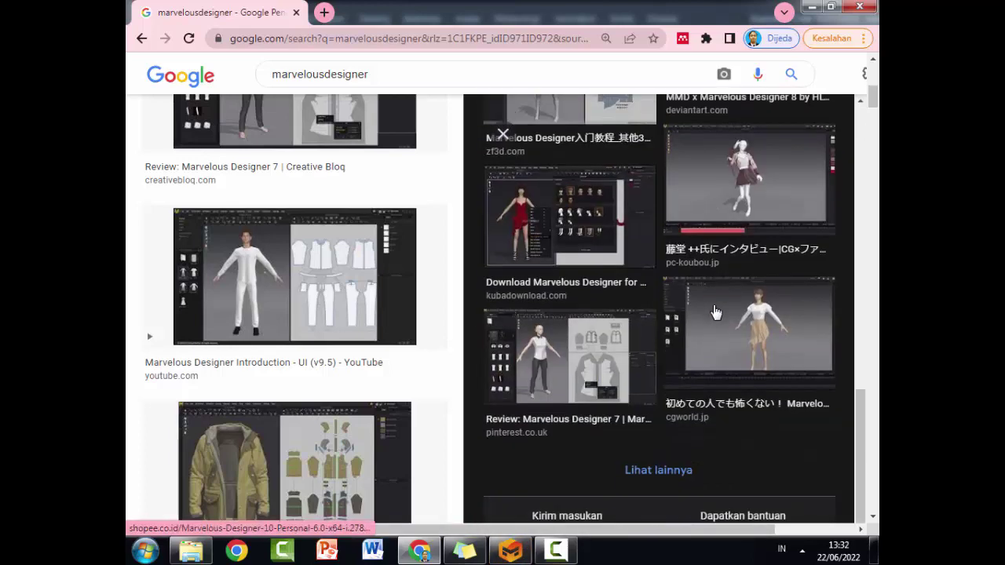
pyautogui.scroll(-5, 714, 314)
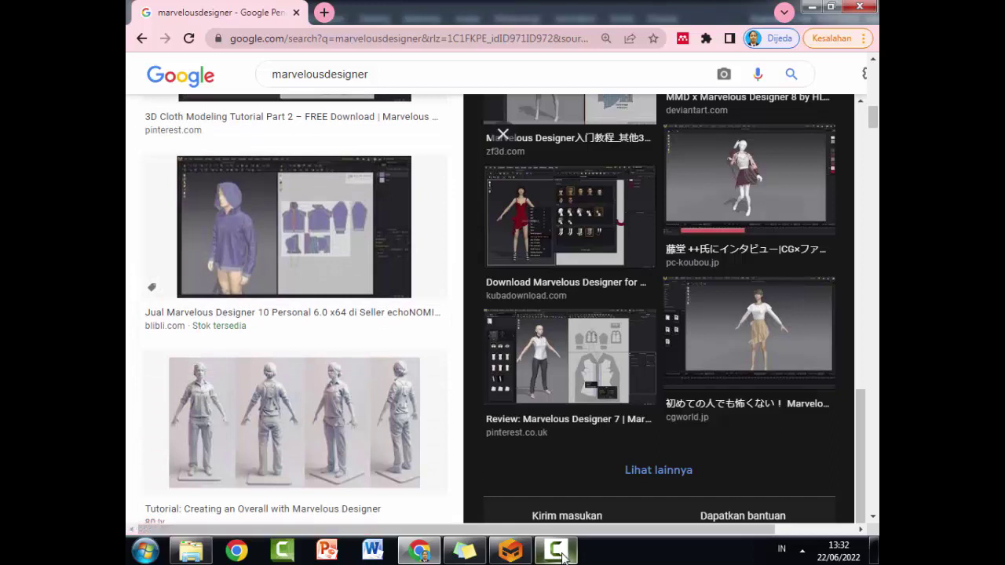
# - Switch back to the shirt project in Marvelous Designer
pyautogui.click(509, 553)
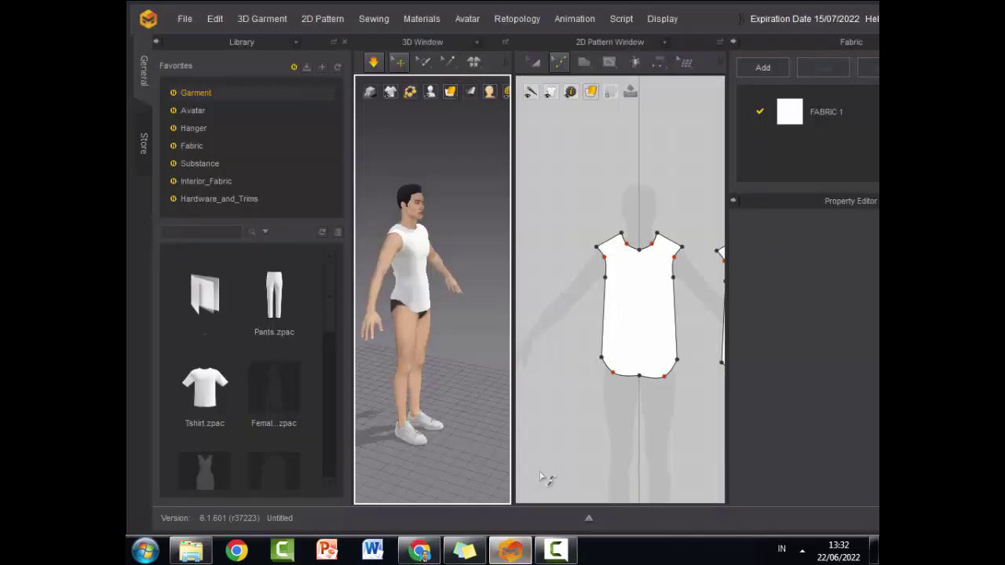
pyautogui.click(555, 554)
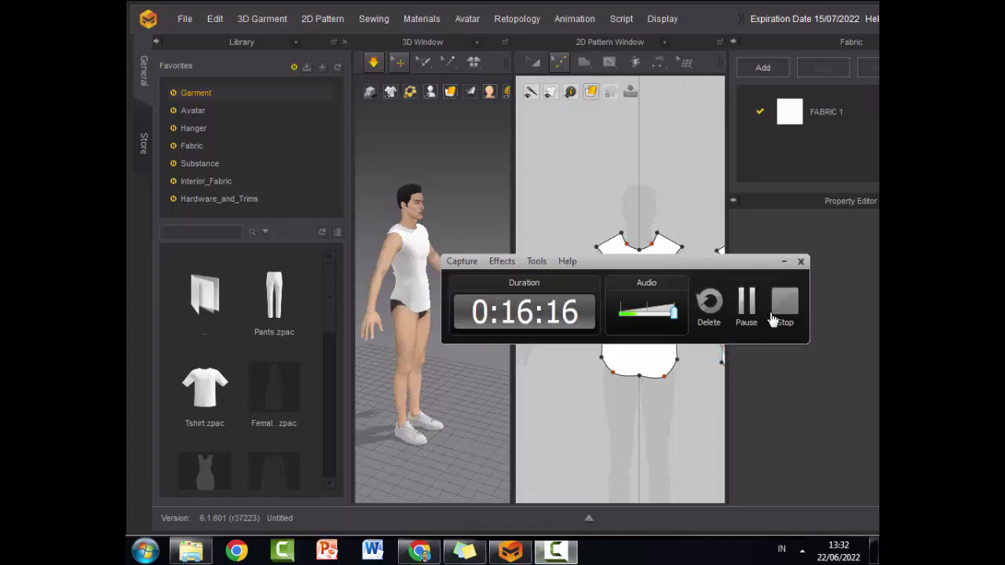